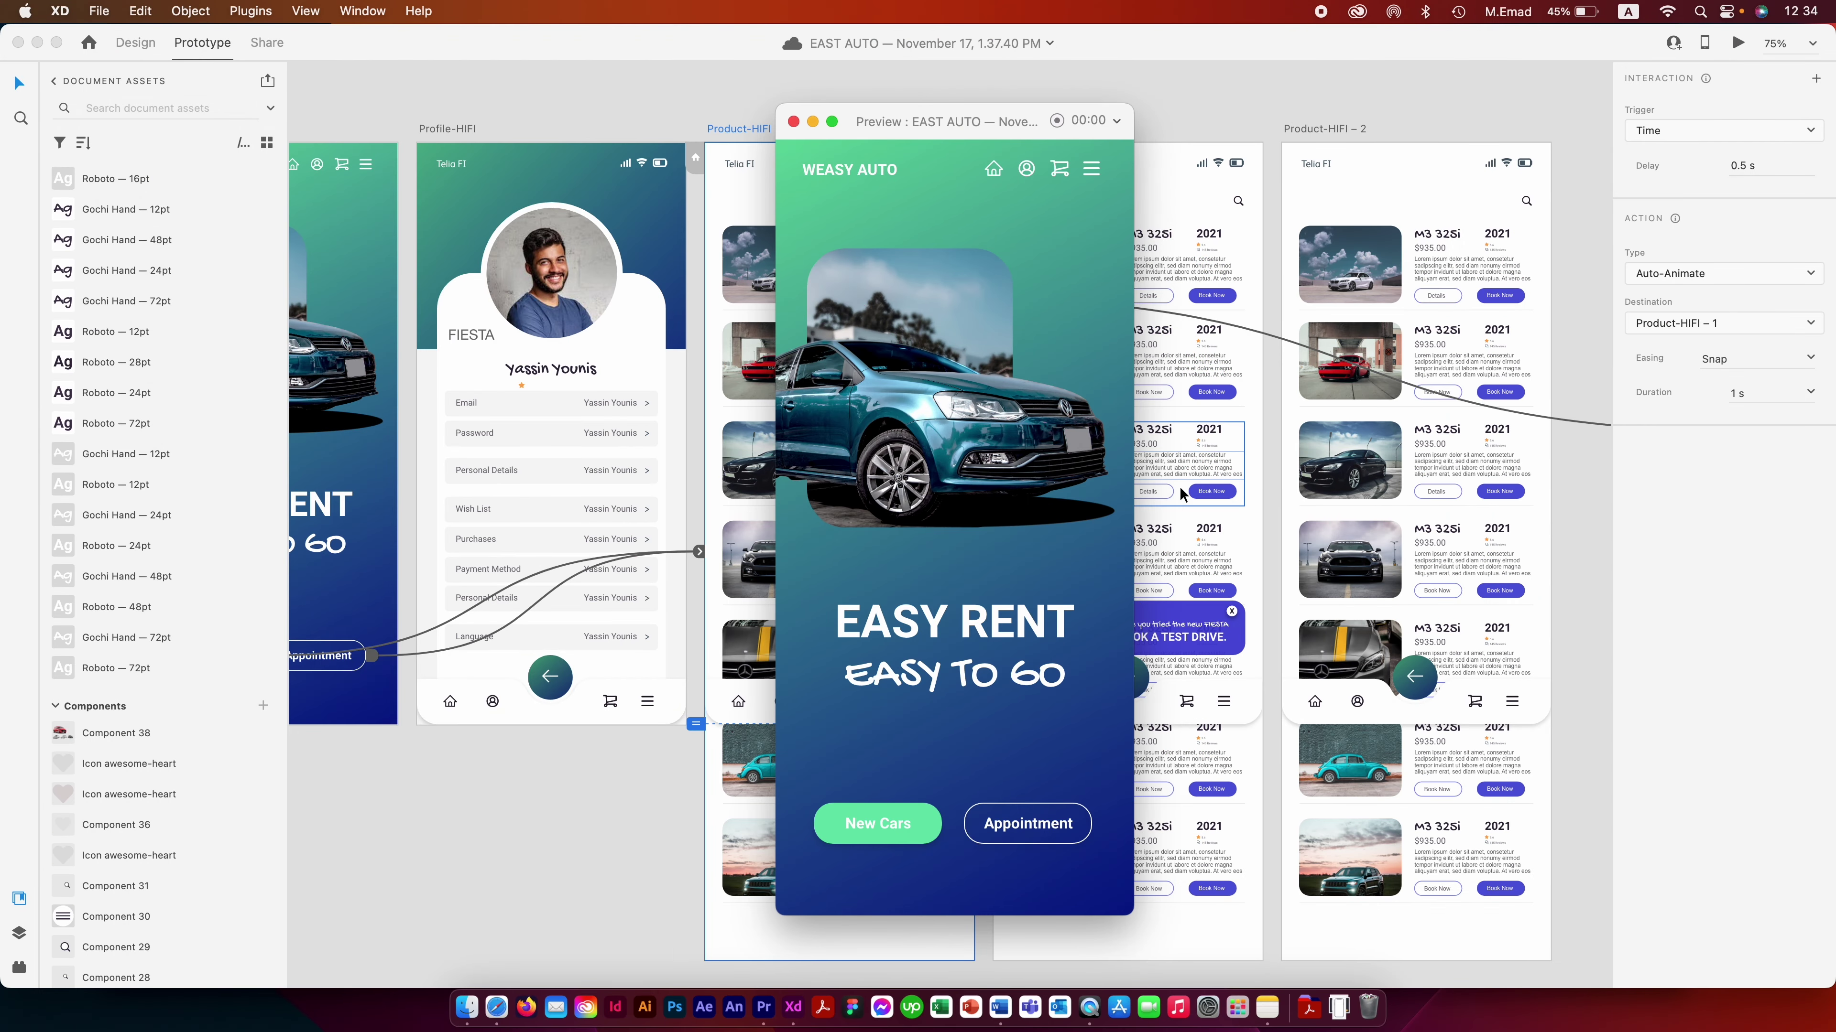
- Play the prototype from New Cars and close the test-drive banner with its X
{"action": "left_click", "coordinate": [894, 821]}
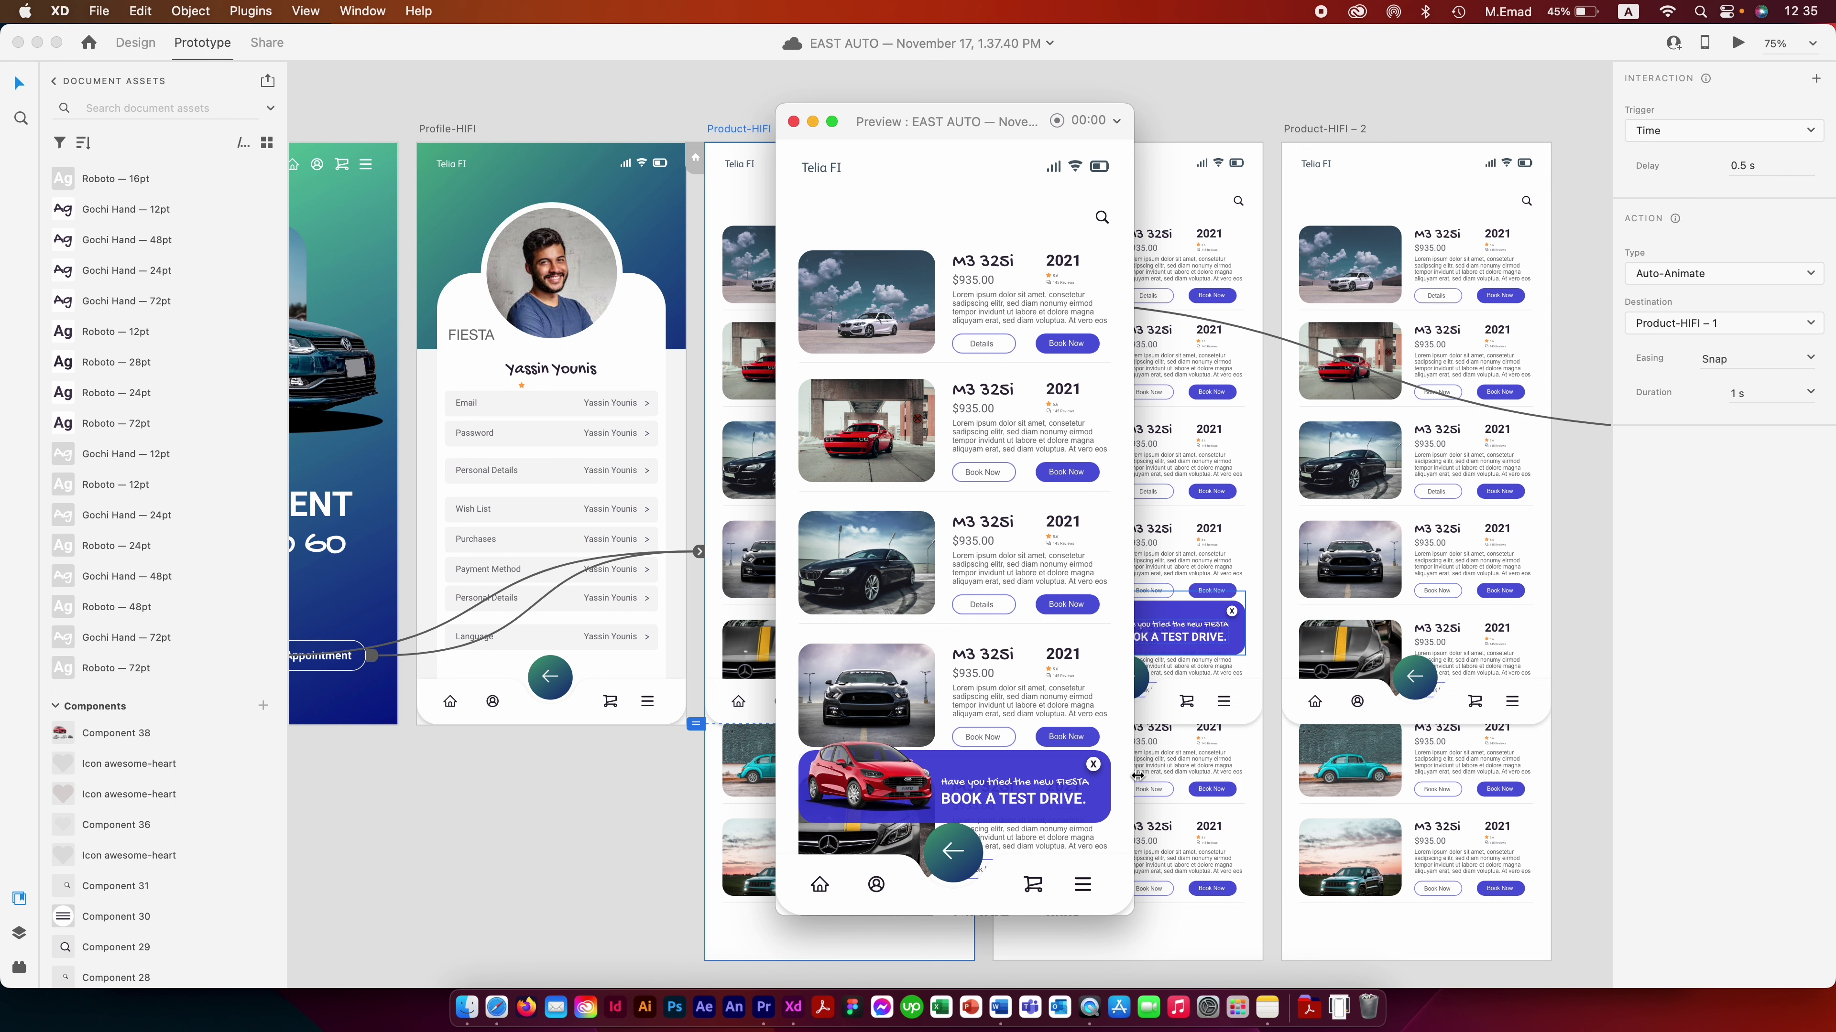
{"action": "left_click", "coordinate": [1093, 766]}
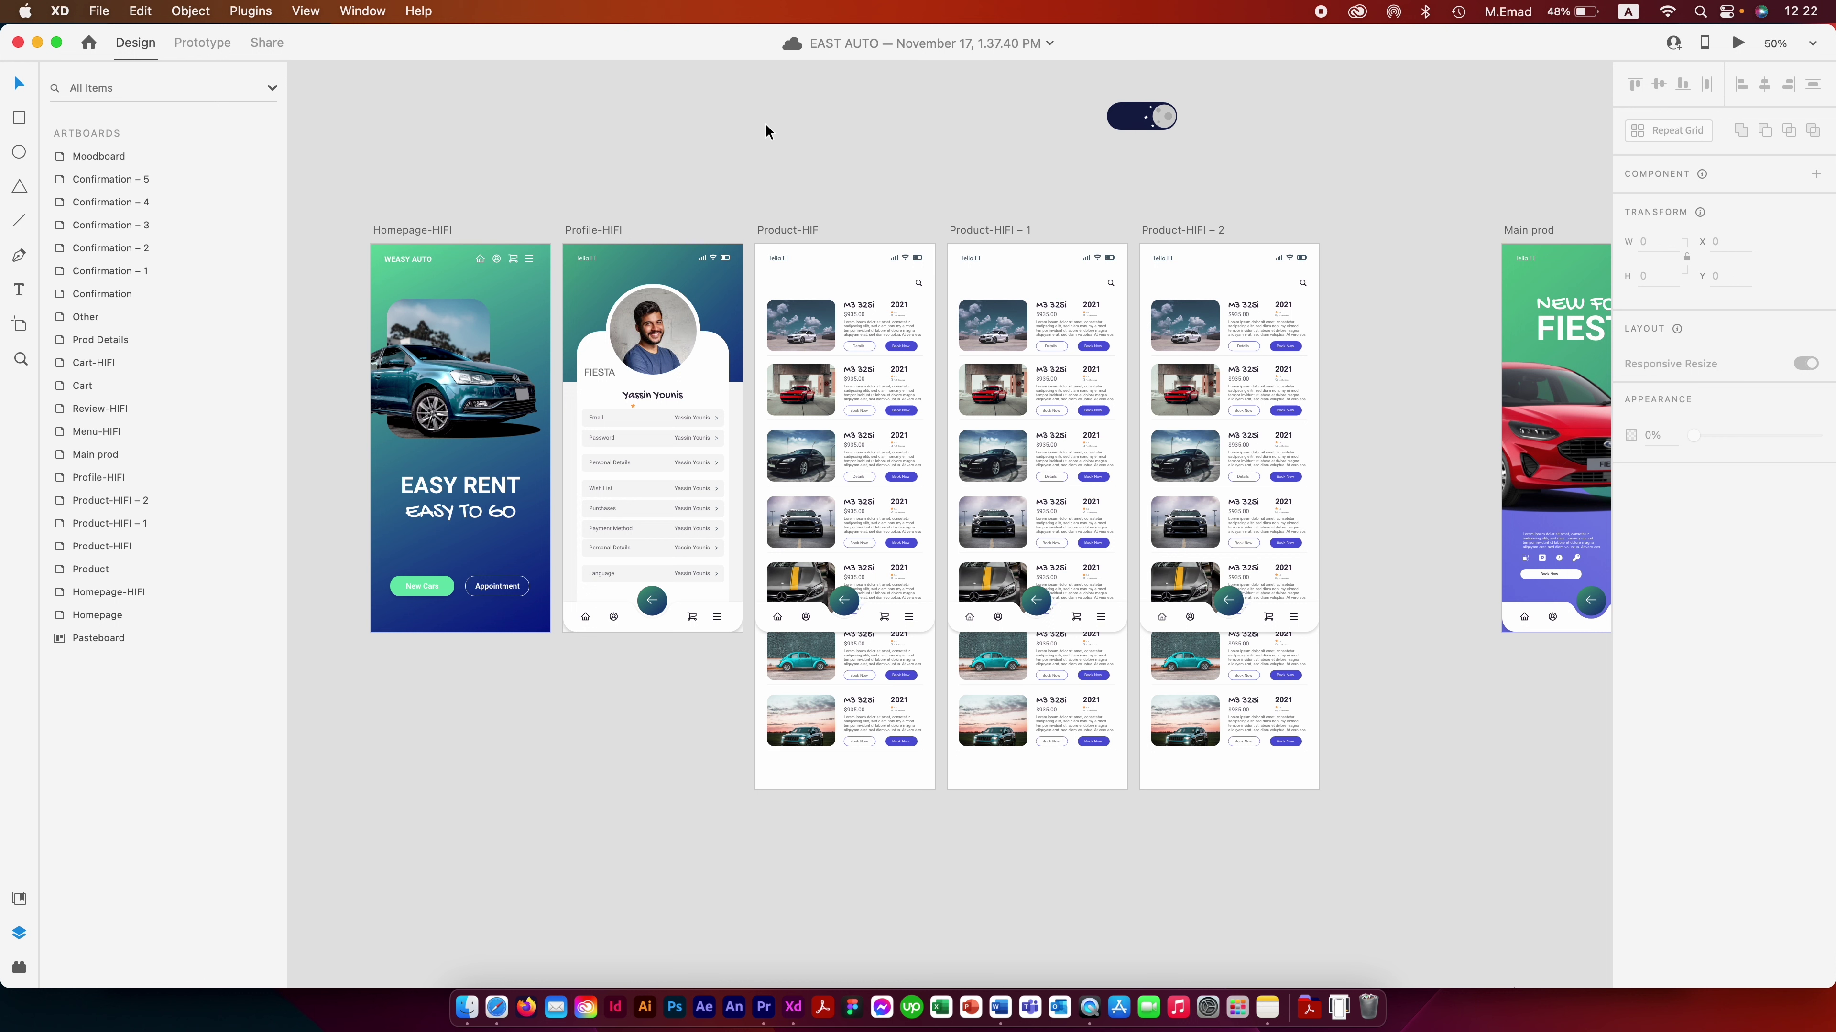
{"action": "key", "text": "super+Tab"}
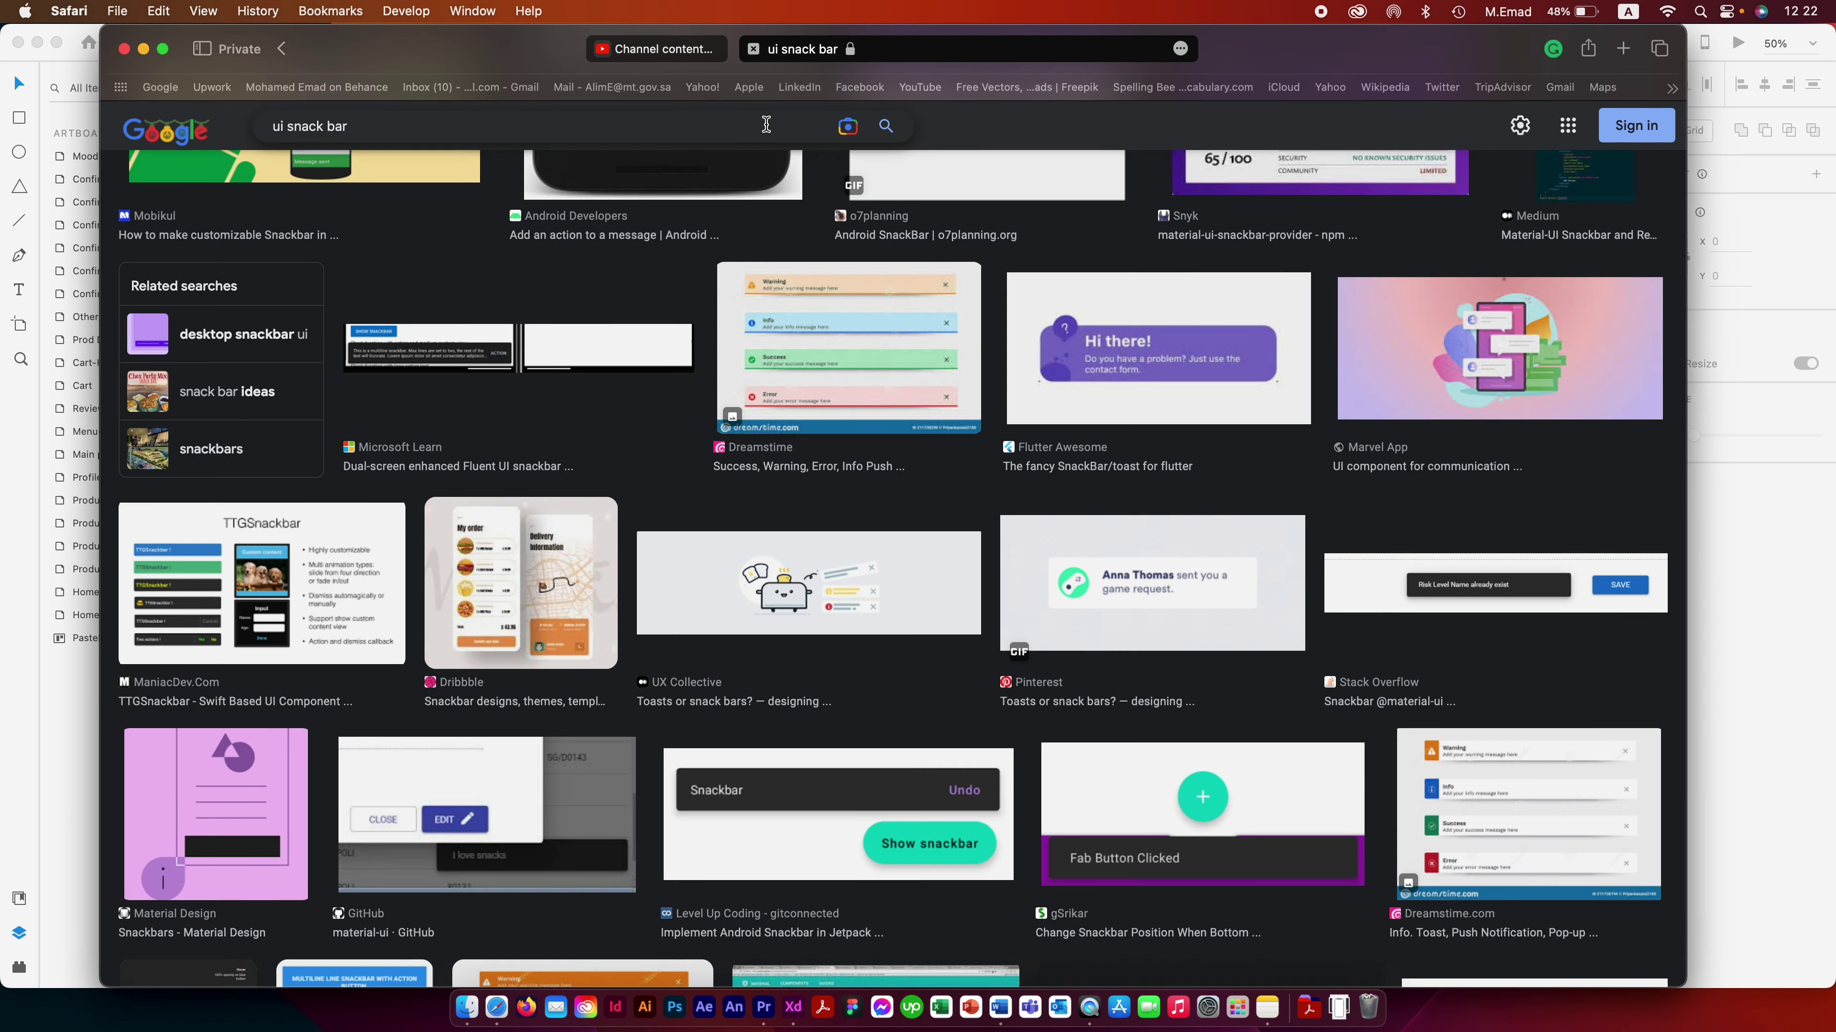
{"action": "scroll", "coordinate": [893, 351], "scroll_direction": "down", "scroll_amount": 5}
{"action": "scroll", "coordinate": [894, 351], "scroll_direction": "down", "scroll_amount": 2}
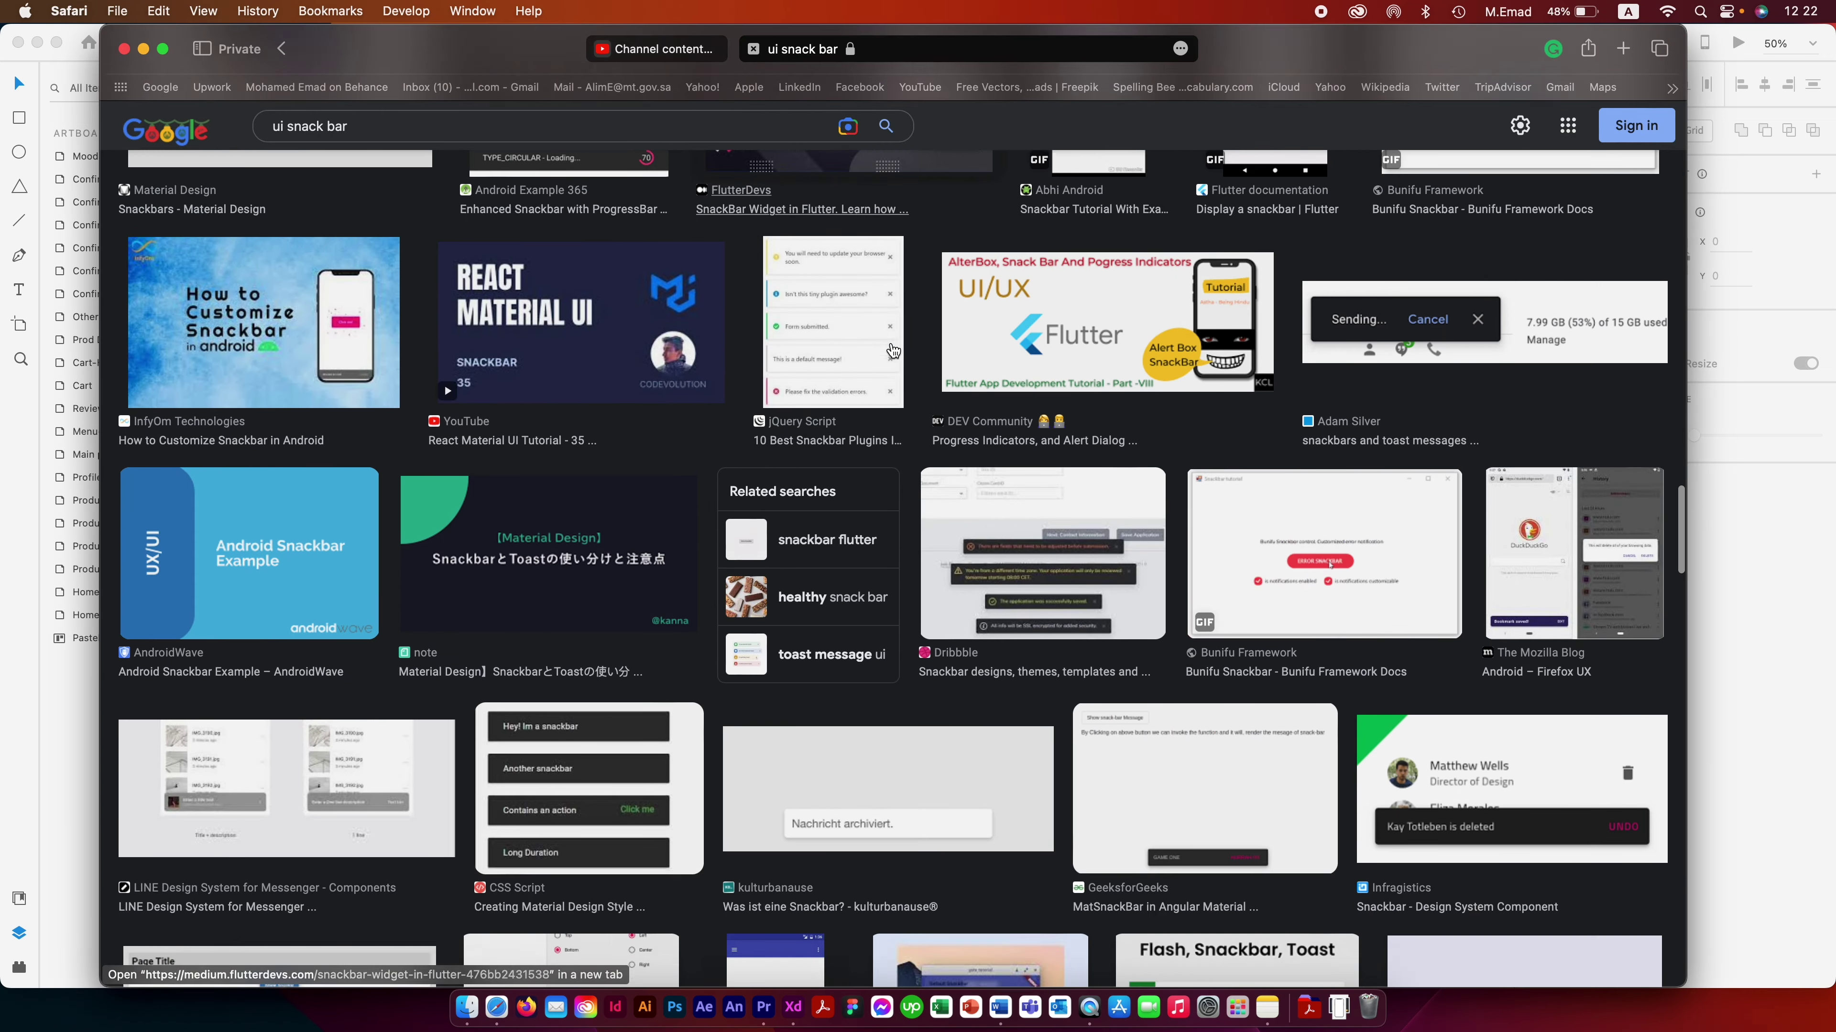
{"action": "scroll", "coordinate": [894, 351], "scroll_direction": "down", "scroll_amount": 2}
{"action": "scroll", "coordinate": [894, 351], "scroll_direction": "down", "scroll_amount": 2}
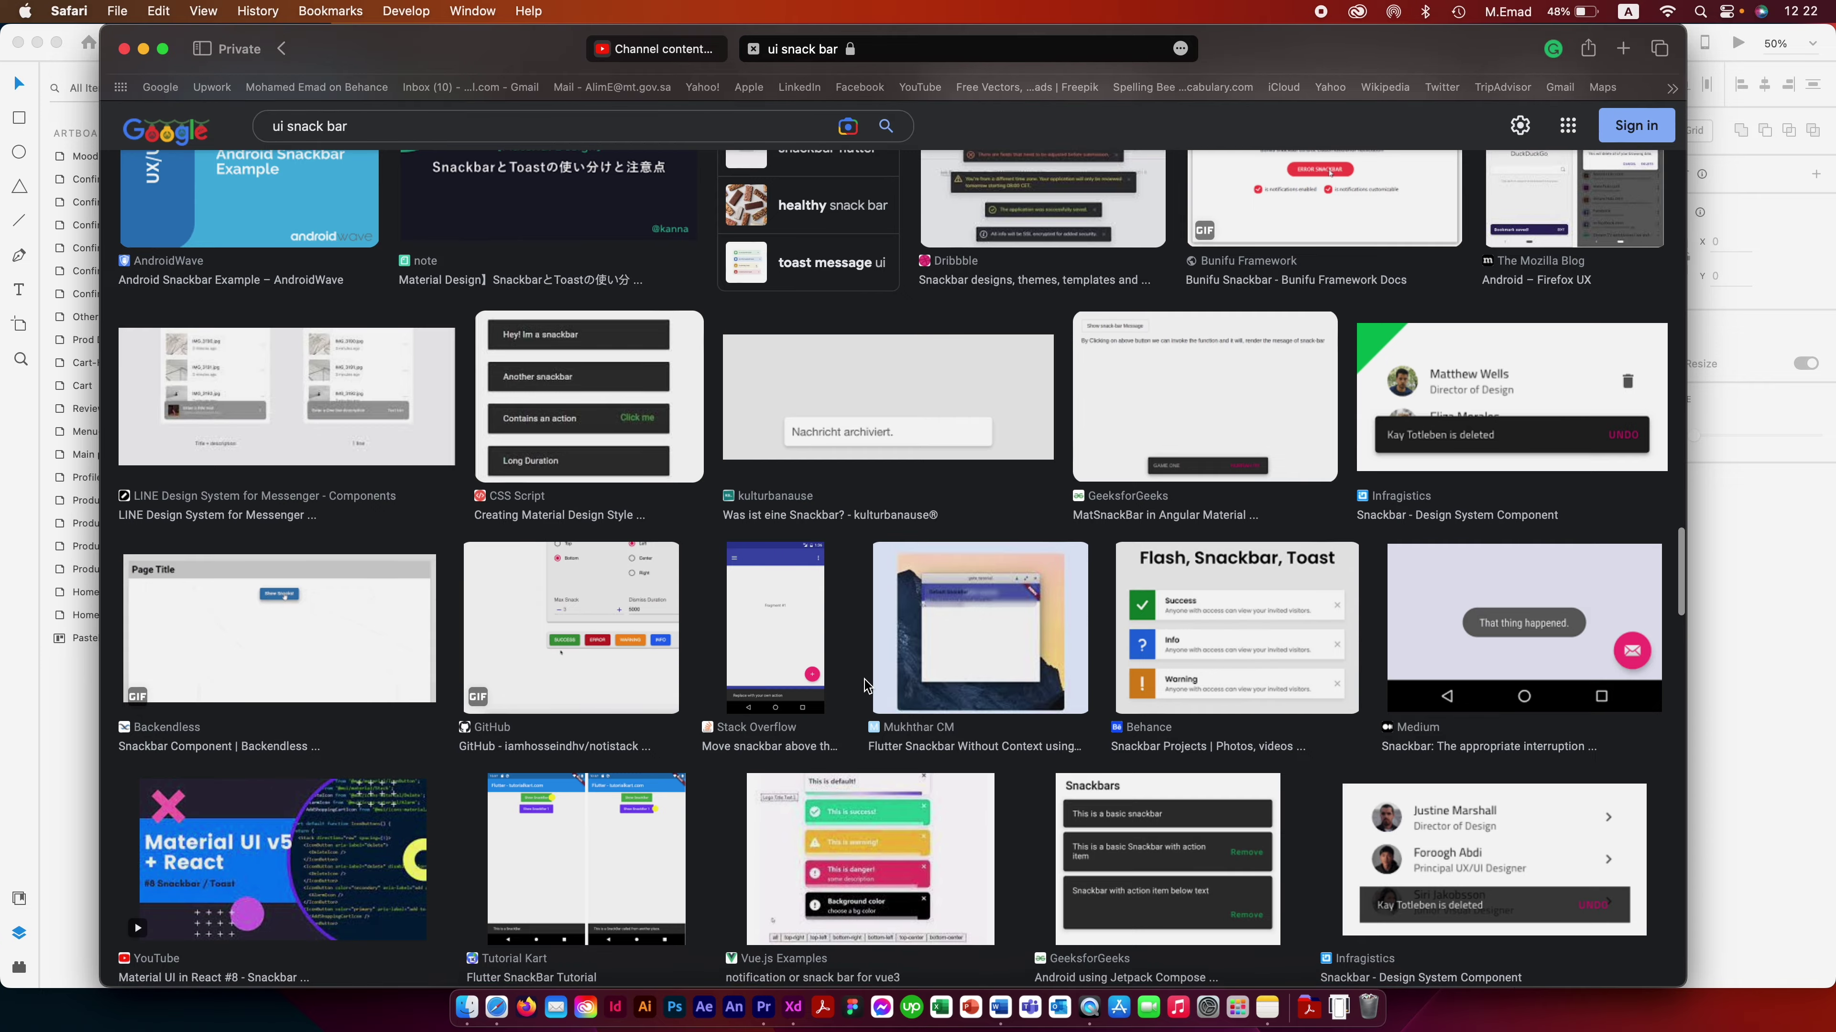
{"action": "scroll", "coordinate": [836, 672], "scroll_direction": "down", "scroll_amount": 3}
{"action": "scroll", "coordinate": [836, 671], "scroll_direction": "down", "scroll_amount": 2}
{"action": "scroll", "coordinate": [939, 687], "scroll_direction": "down", "scroll_amount": 1}
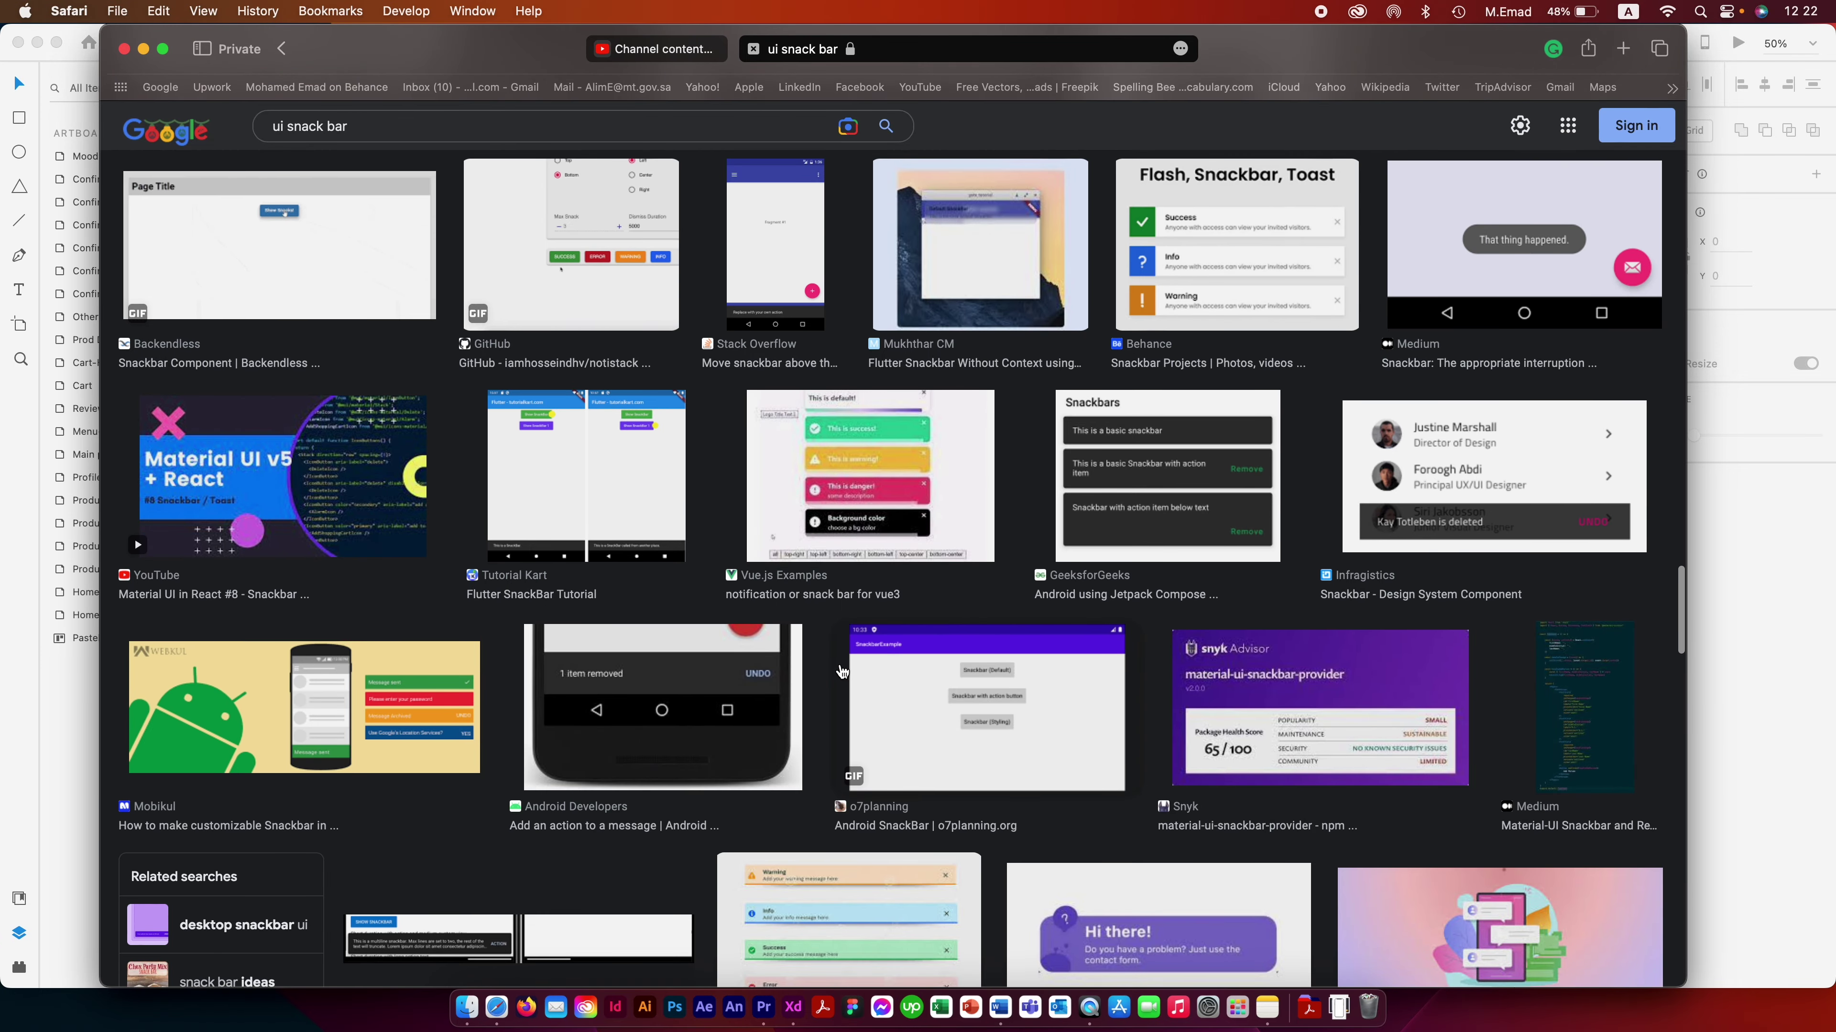
{"action": "scroll", "coordinate": [1084, 702], "scroll_direction": "down", "scroll_amount": 3}
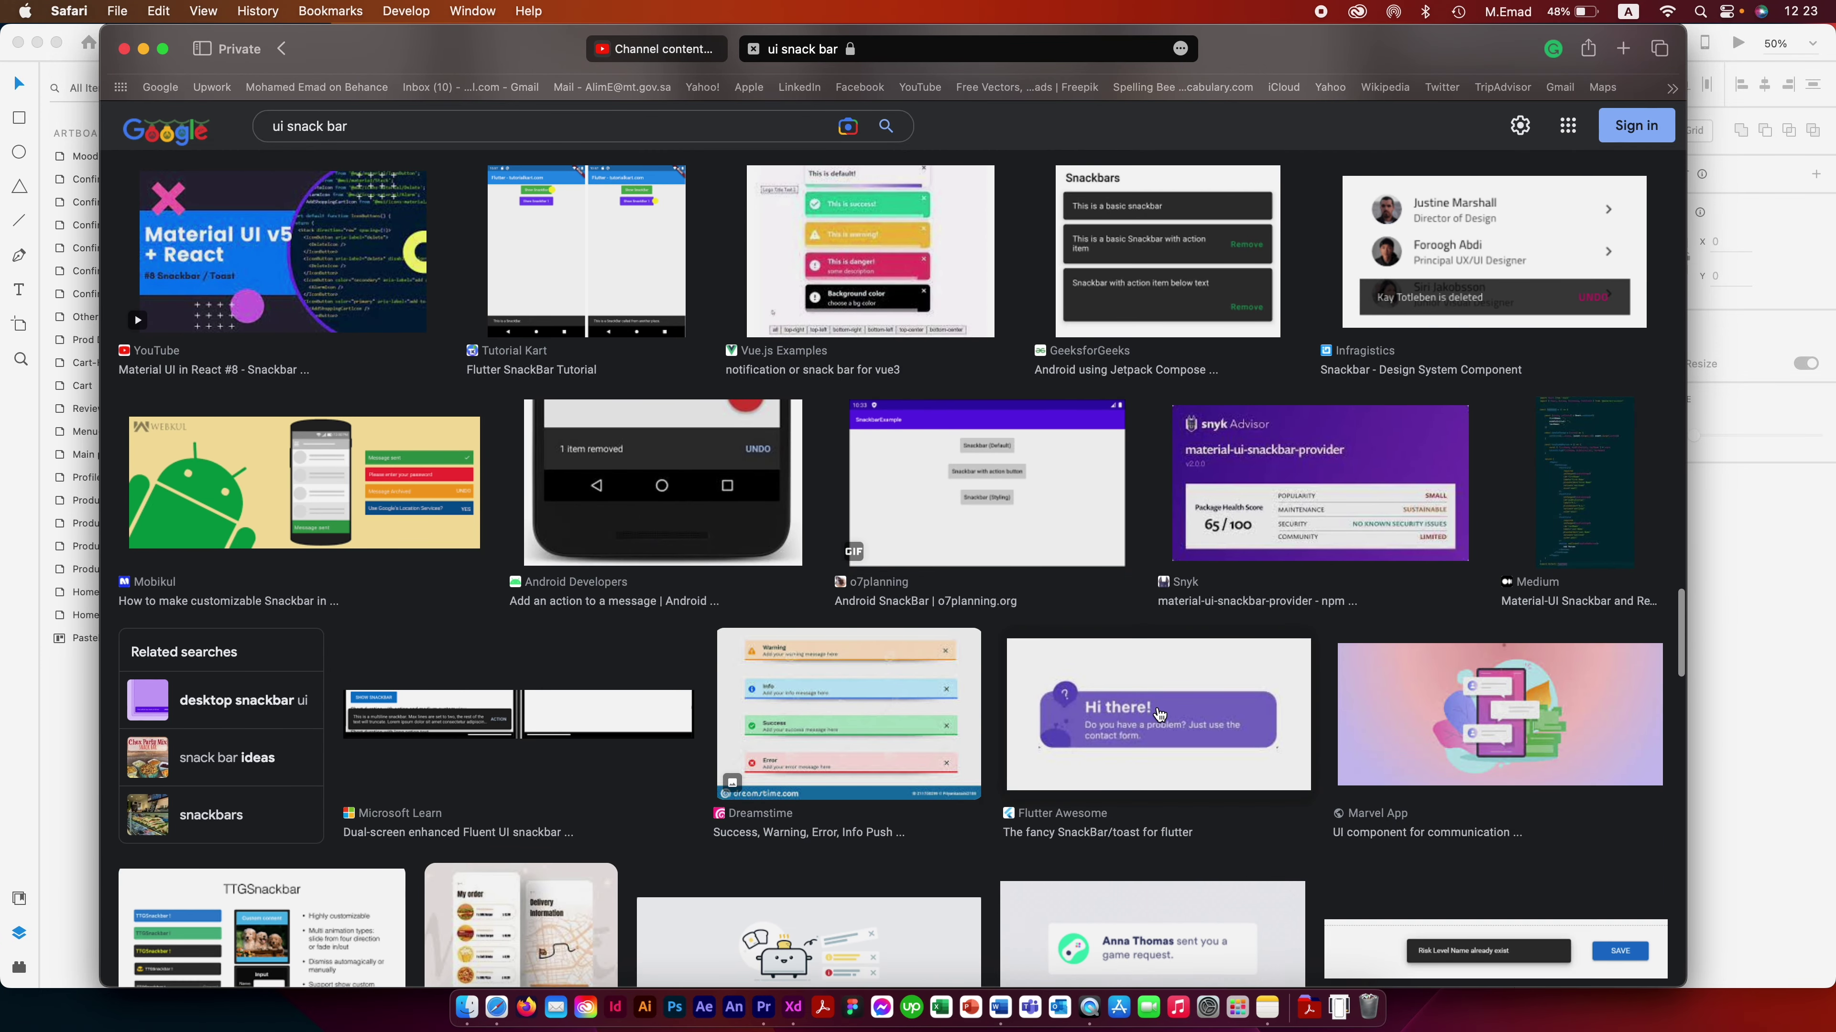
{"action": "scroll", "coordinate": [1156, 713], "scroll_direction": "down", "scroll_amount": 4}
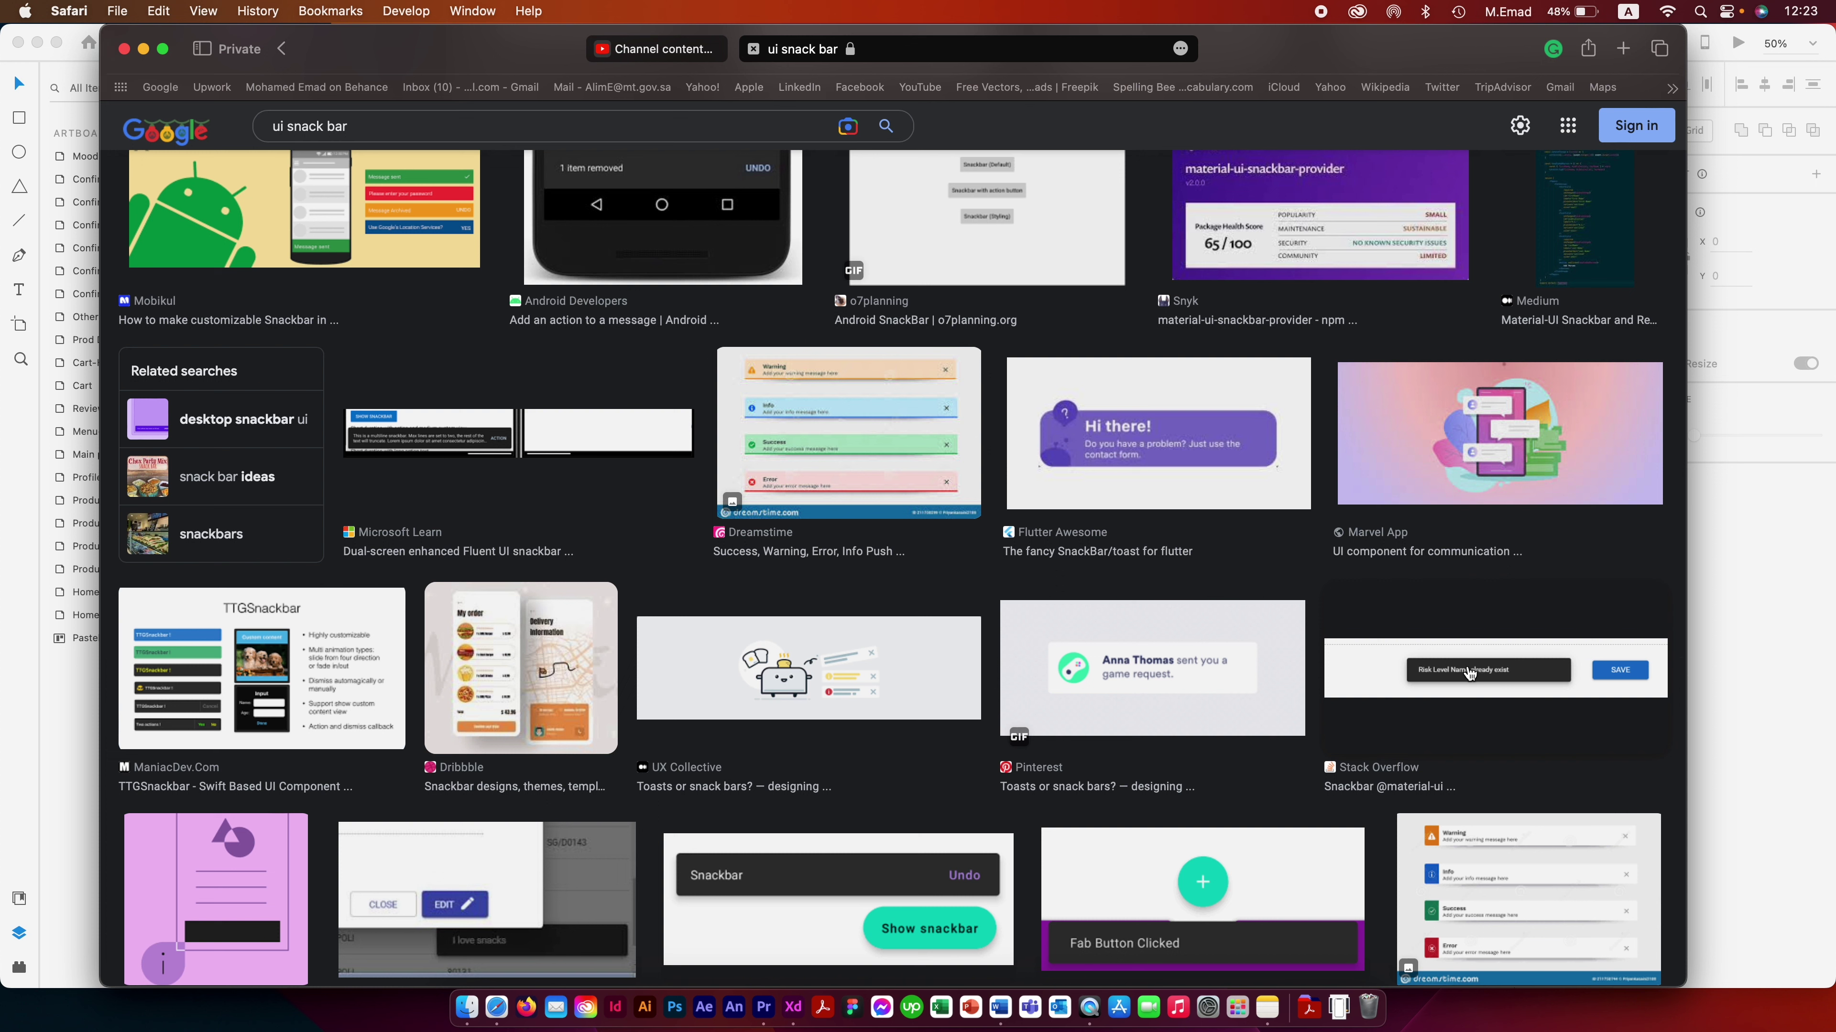
{"action": "scroll", "coordinate": [1470, 673], "scroll_direction": "up", "scroll_amount": 1}
{"action": "scroll", "coordinate": [1470, 673], "scroll_direction": "up", "scroll_amount": 3}
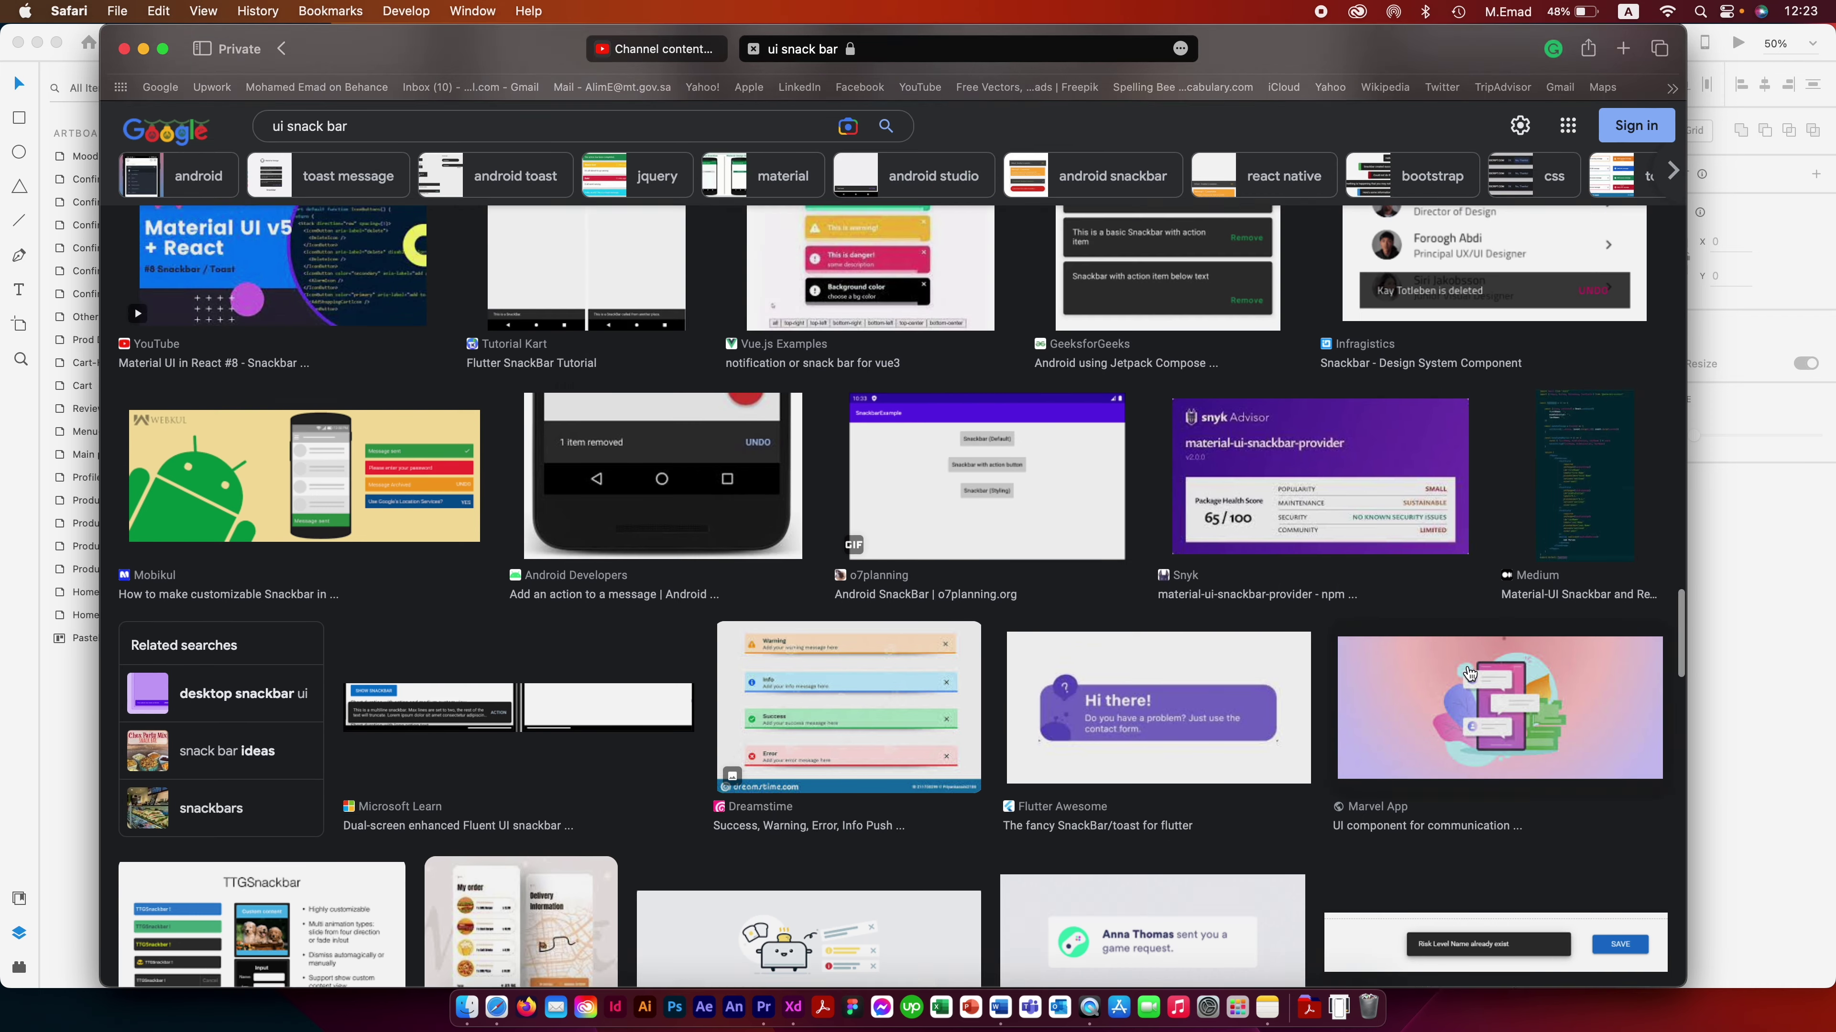
{"action": "scroll", "coordinate": [1470, 673], "scroll_direction": "up", "scroll_amount": 5}
{"action": "scroll", "coordinate": [1469, 672], "scroll_direction": "up", "scroll_amount": 5}
{"action": "scroll", "coordinate": [1470, 673], "scroll_direction": "up", "scroll_amount": 5}
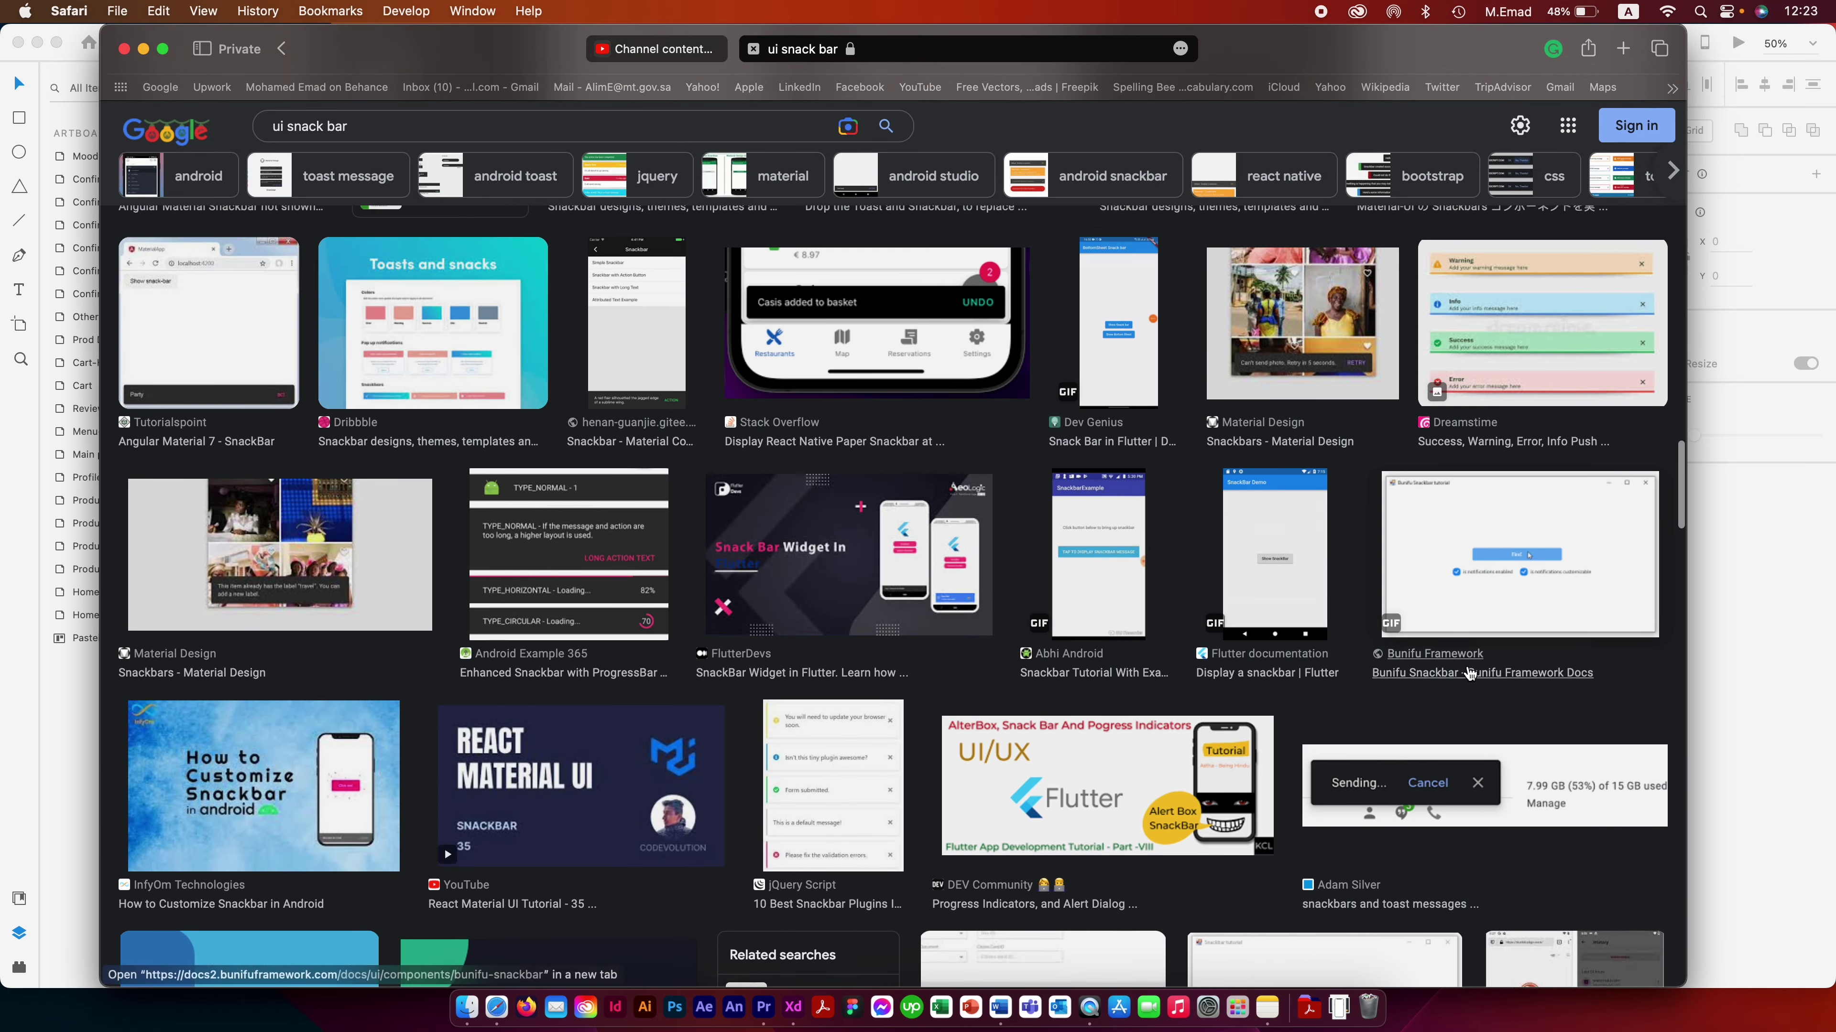
{"action": "scroll", "coordinate": [1469, 673], "scroll_direction": "up", "scroll_amount": 5}
{"action": "scroll", "coordinate": [1470, 673], "scroll_direction": "up", "scroll_amount": 3}
{"action": "scroll", "coordinate": [1469, 672], "scroll_direction": "up", "scroll_amount": 1}
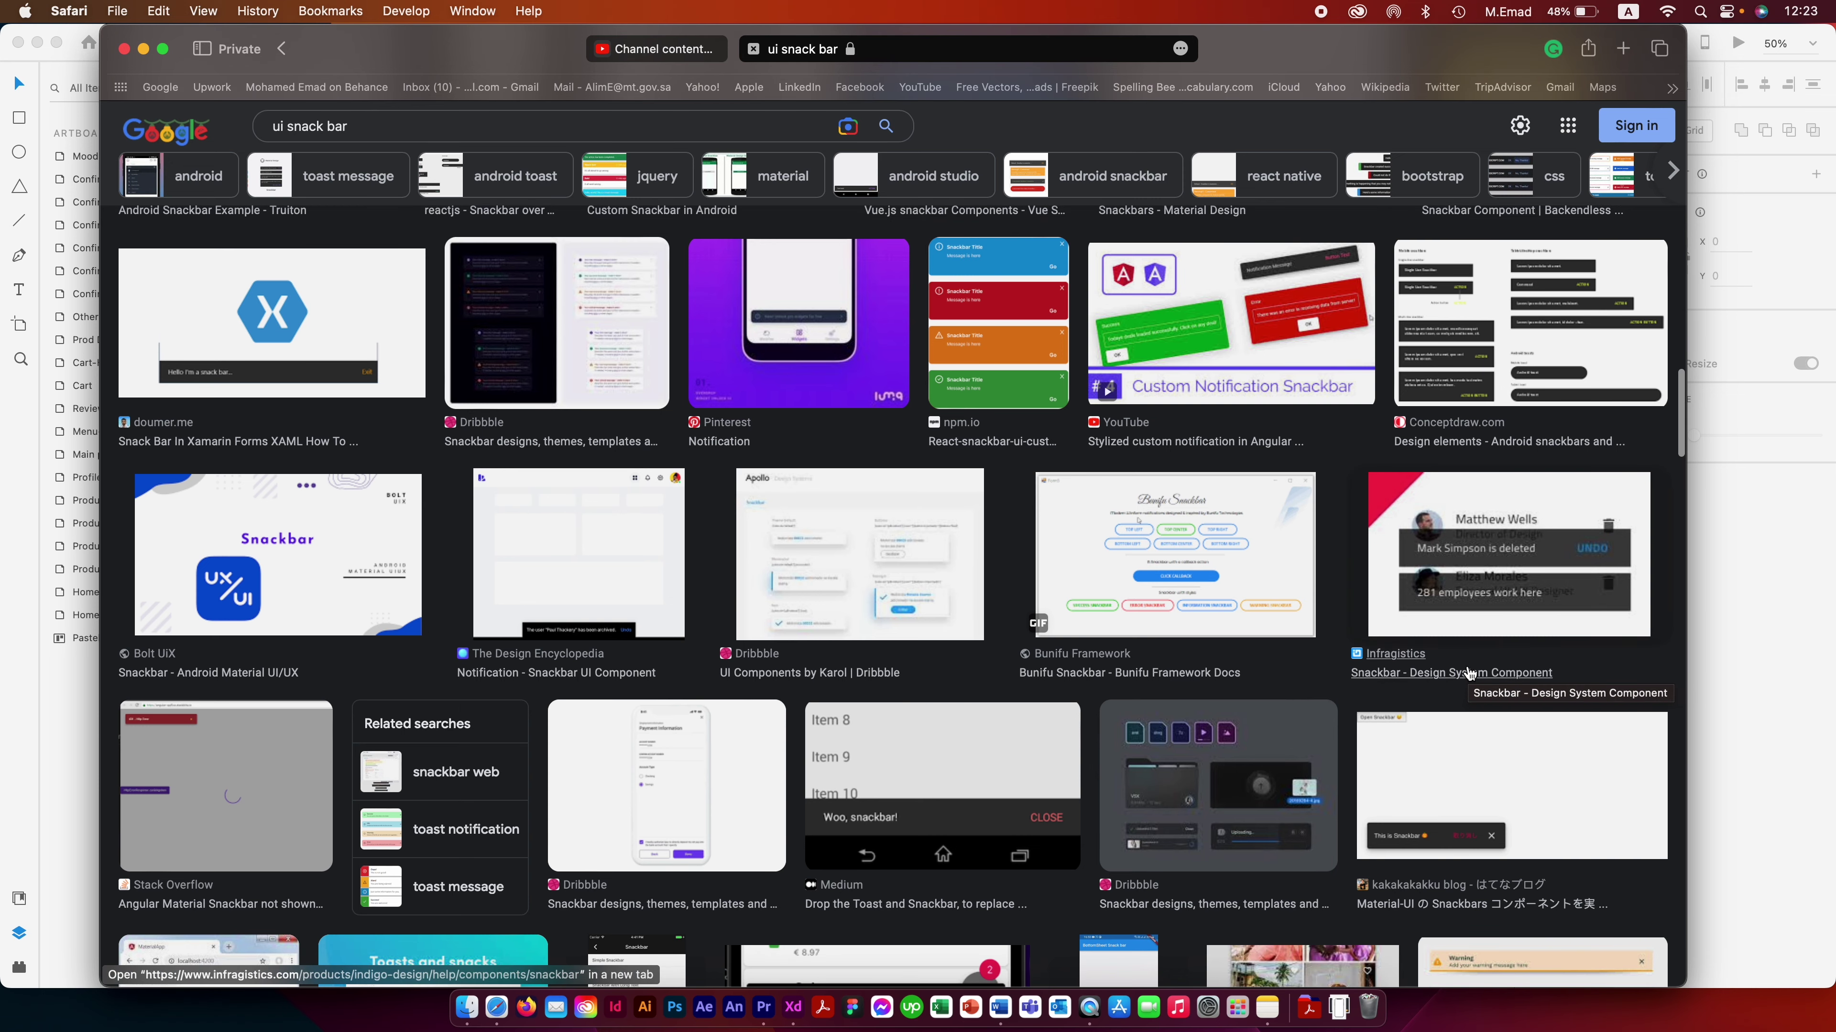
{"action": "key", "text": "super+Tab"}
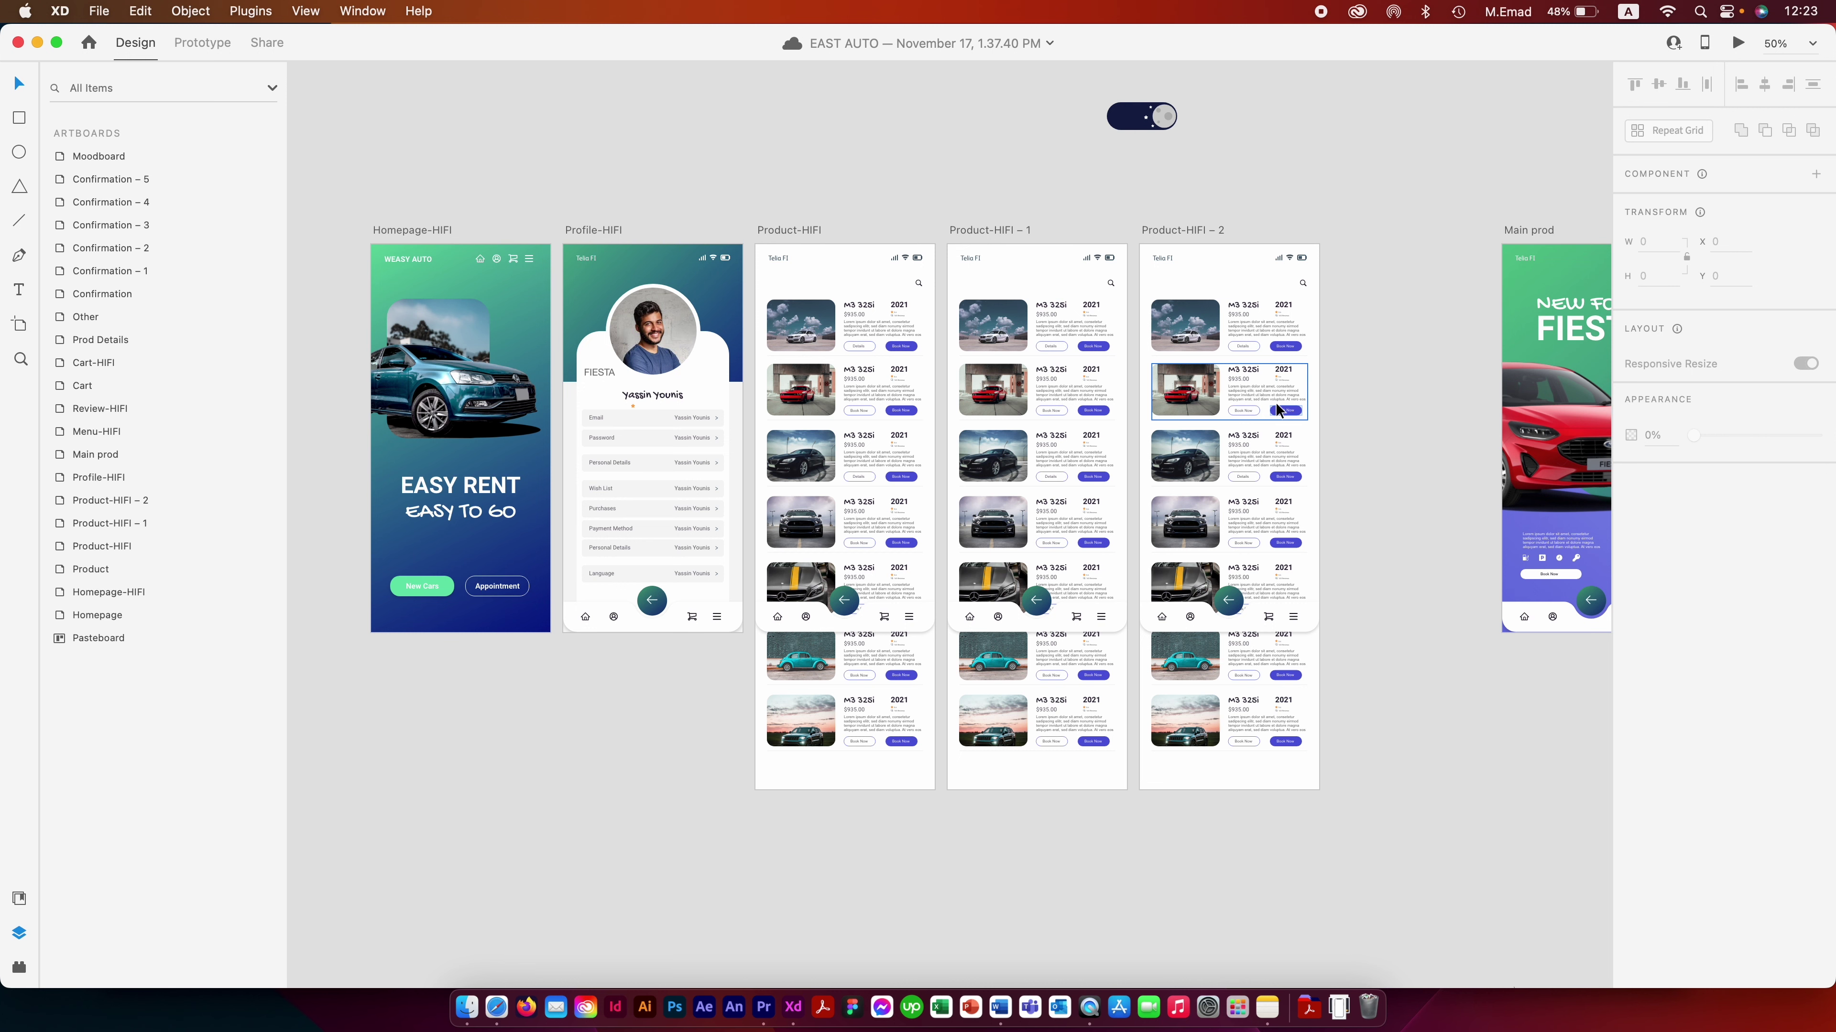
- Draw the banner rectangle over the car list with radius-17 corners and a sampled blue fill
{"action": "scroll", "coordinate": [1278, 410], "scroll_direction": "down", "scroll_amount": 3}
{"action": "scroll", "coordinate": [1278, 410], "scroll_direction": "right", "scroll_amount": 3}
{"action": "key", "text": "r"}
{"action": "left_click_drag", "start_coordinate": [653, 372], "coordinate": [810, 409]}
{"action": "key", "text": "super+equal"}
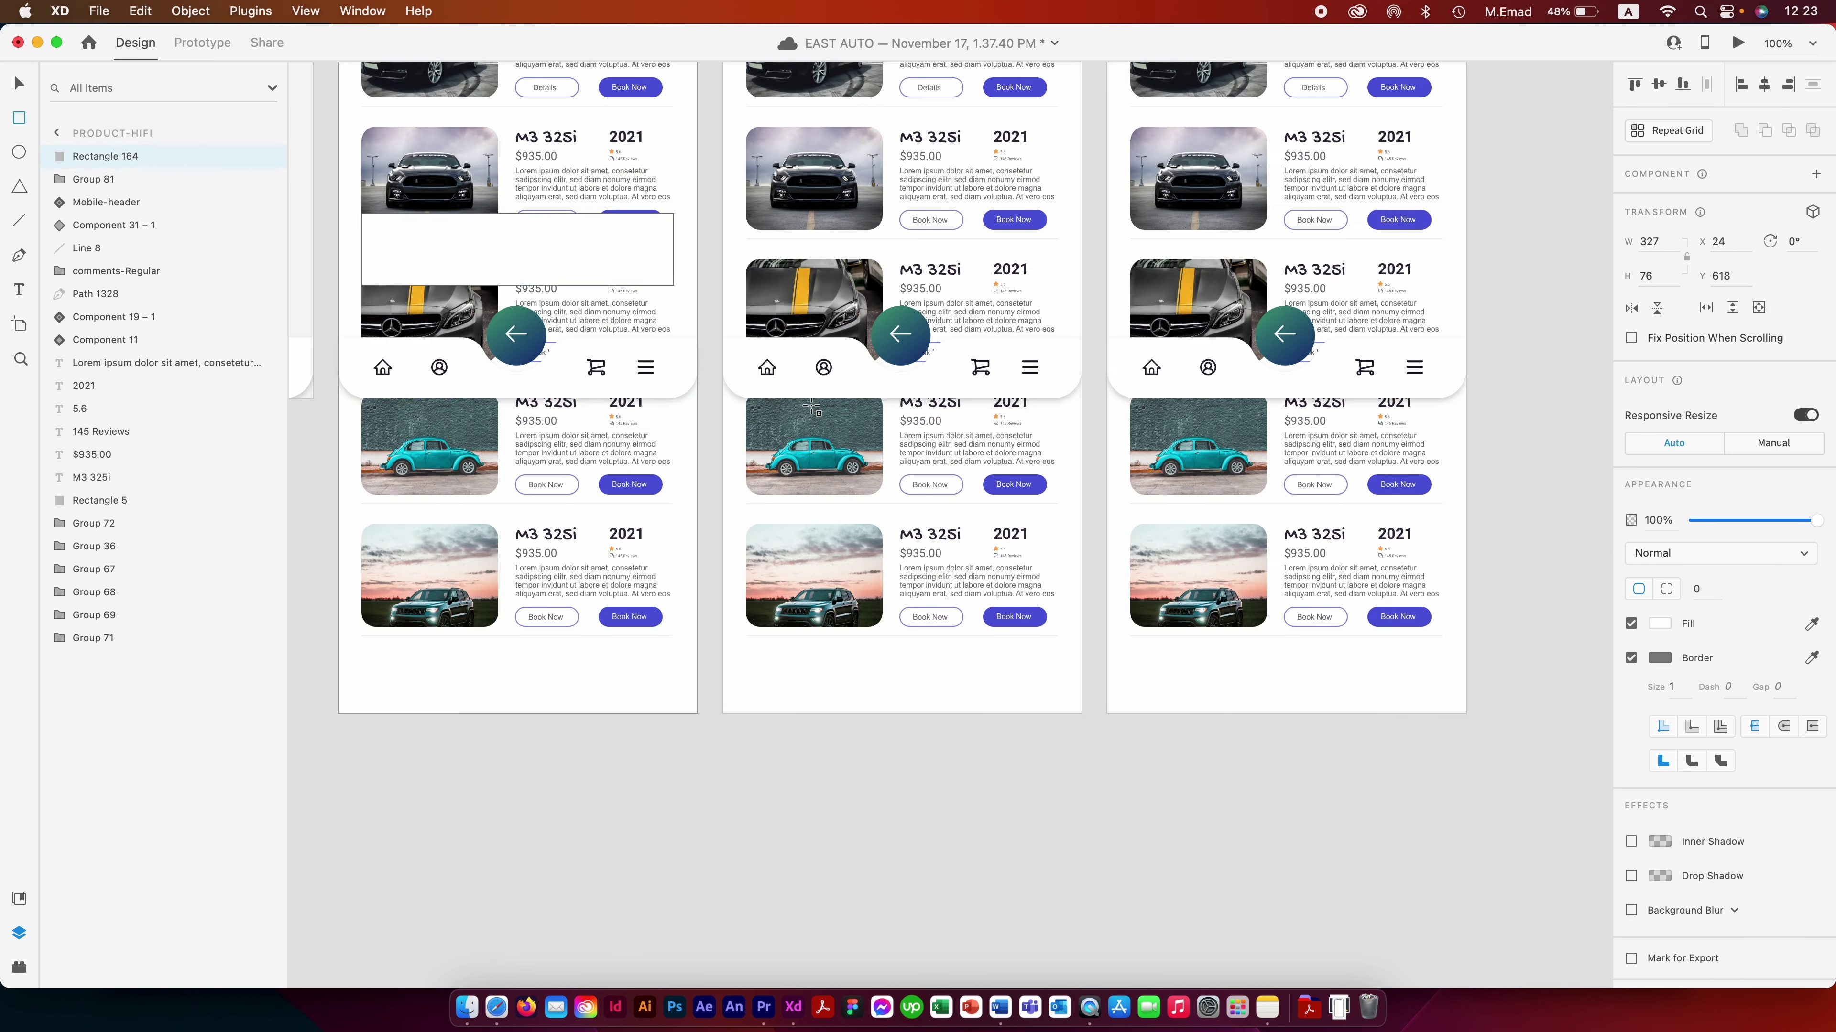
{"action": "key", "text": "v"}
{"action": "left_click_drag", "start_coordinate": [657, 229], "coordinate": [645, 241]}
{"action": "left_click", "coordinate": [1660, 623]}
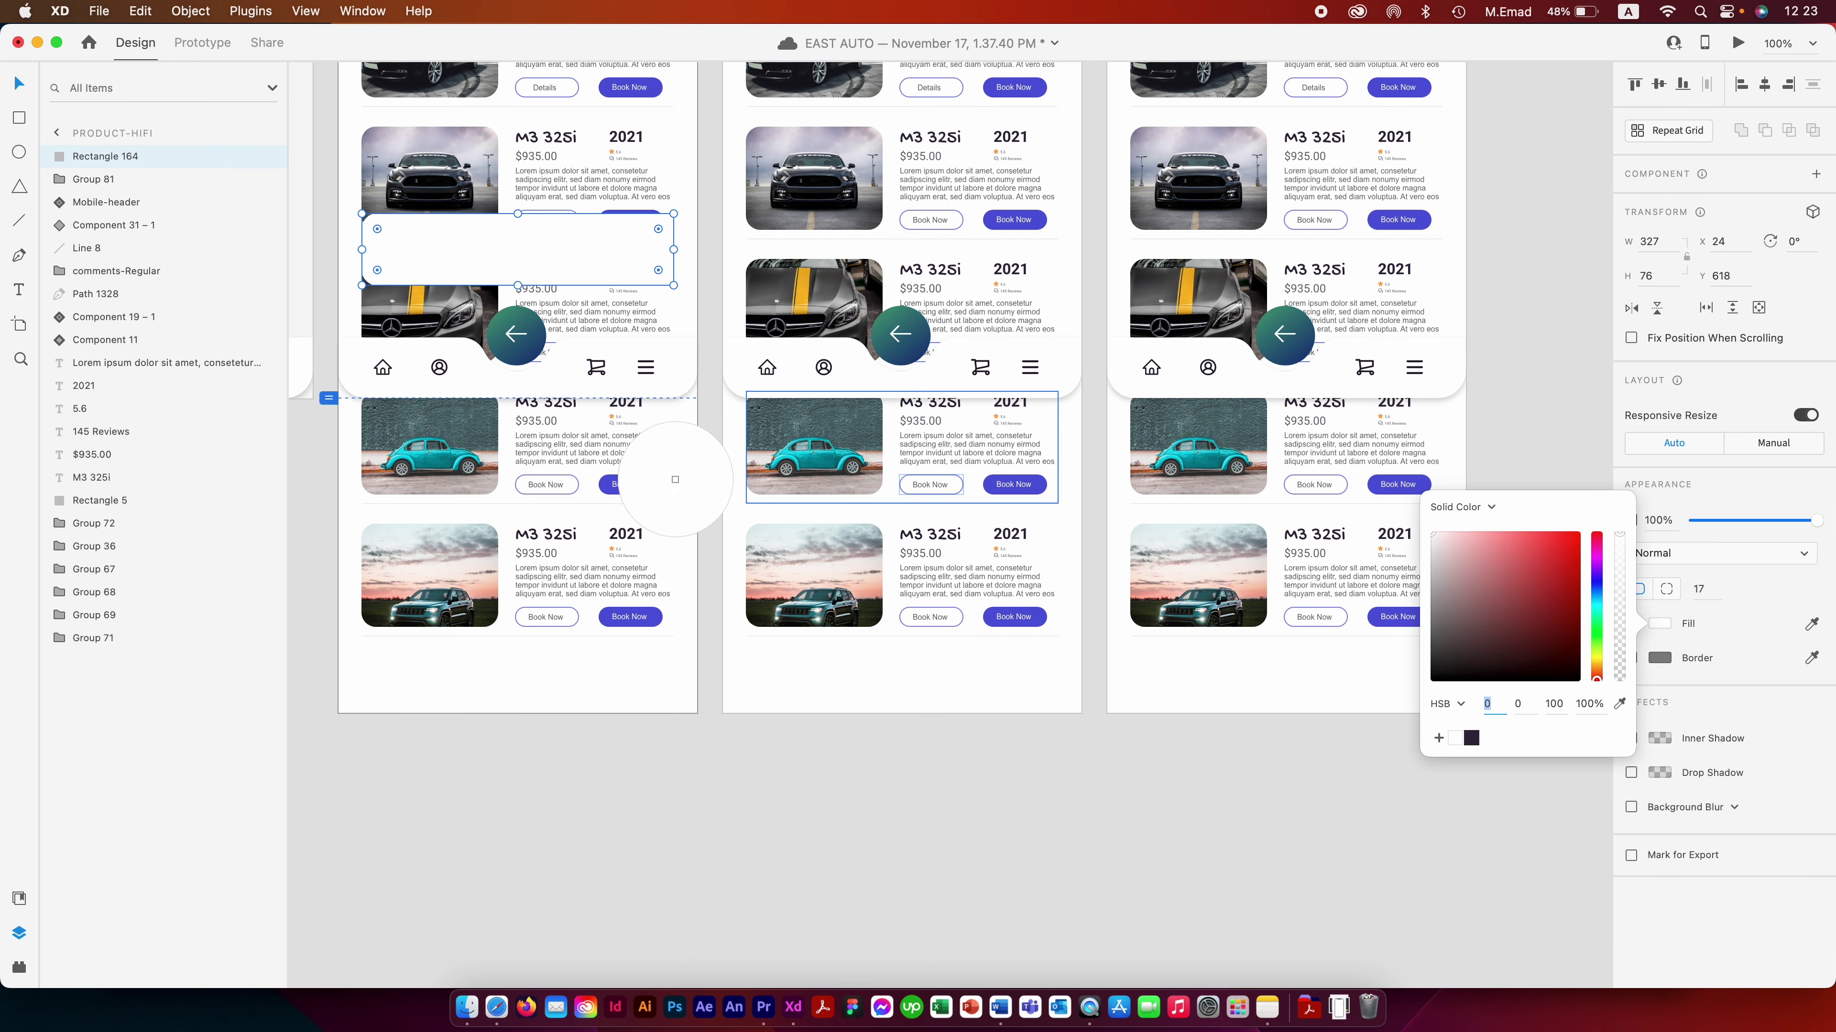
{"action": "left_click", "coordinate": [628, 484]}
- Add a small drop-shadowed white circle at the banner's top-right corner
{"action": "scroll", "coordinate": [750, 750], "scroll_direction": "up", "scroll_amount": 3}
{"action": "key", "text": "super+equal"}
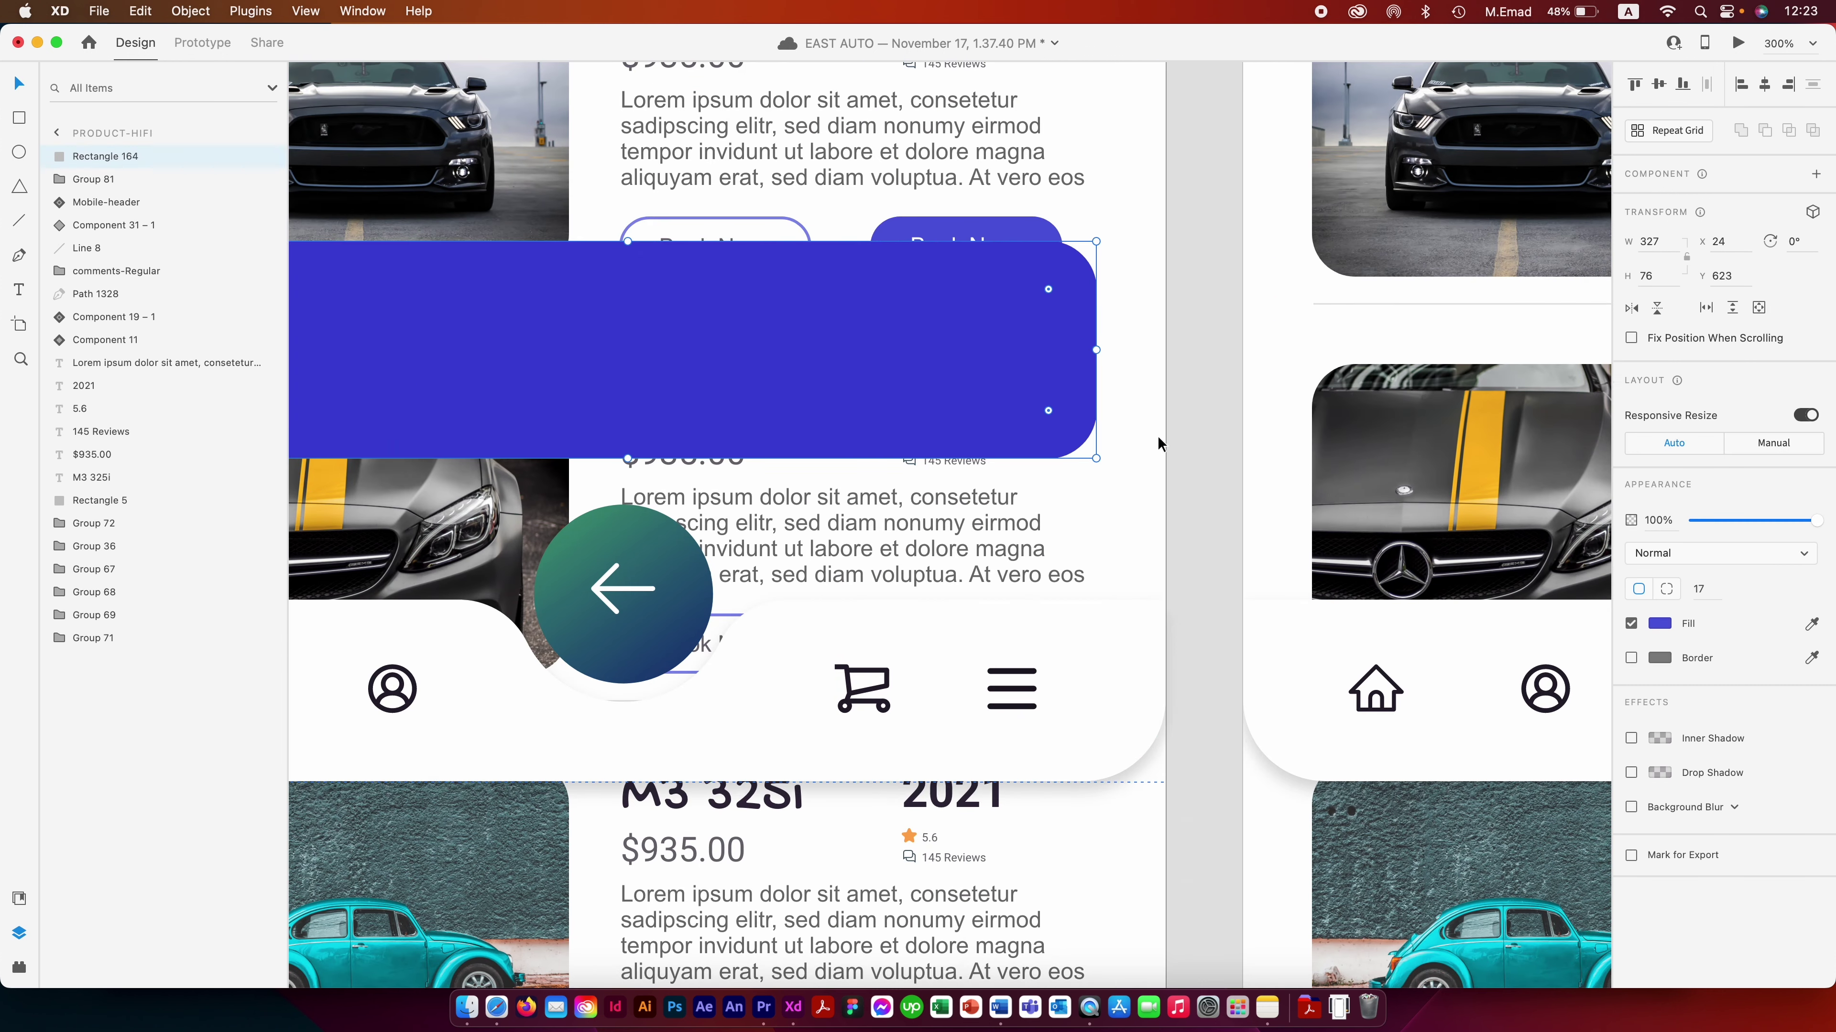
{"action": "key", "text": "e"}
{"action": "left_click_drag", "start_coordinate": [1028, 268], "coordinate": [1070, 309]}
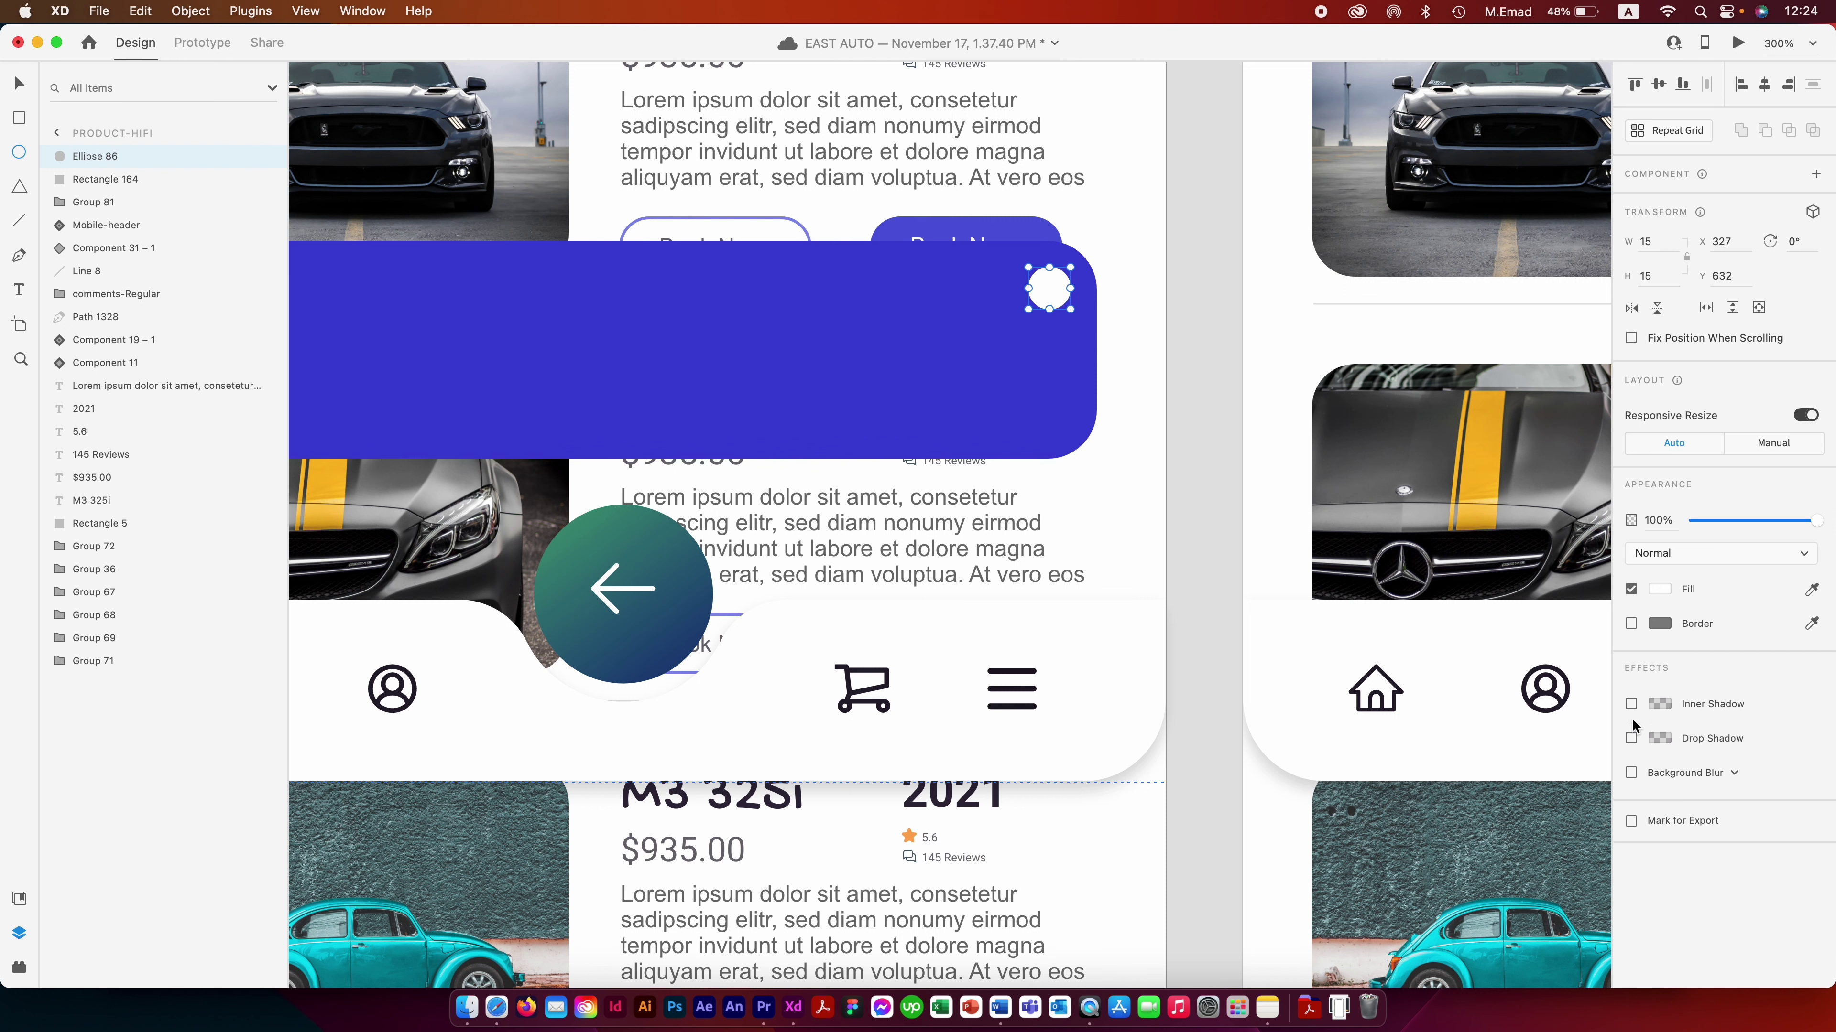
{"action": "left_click", "coordinate": [1631, 738]}
{"action": "left_click_drag", "start_coordinate": [1053, 299], "coordinate": [1049, 295]}
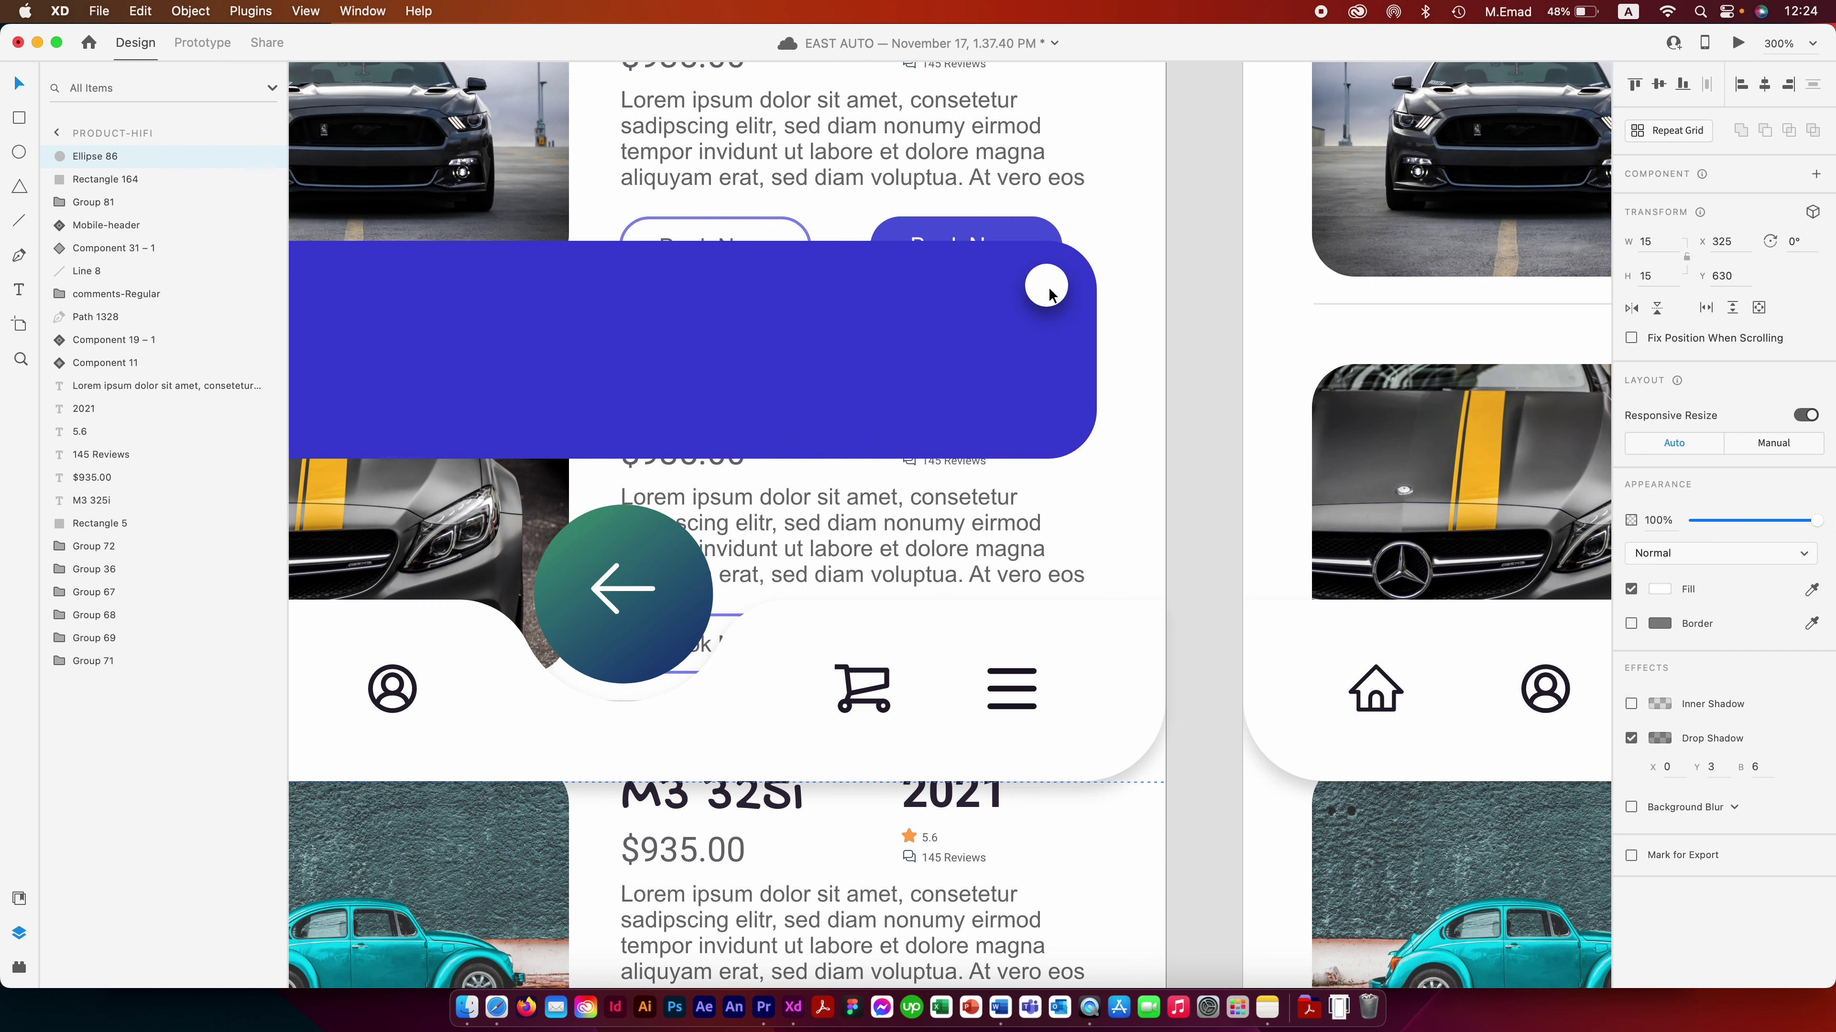
- Add a black 'X' text beside the banner
{"action": "scroll", "coordinate": [1049, 295], "scroll_direction": "up", "scroll_amount": 3}
{"action": "key", "text": "t"}
{"action": "left_click", "coordinate": [1209, 518]}
{"action": "type", "text": "X"}
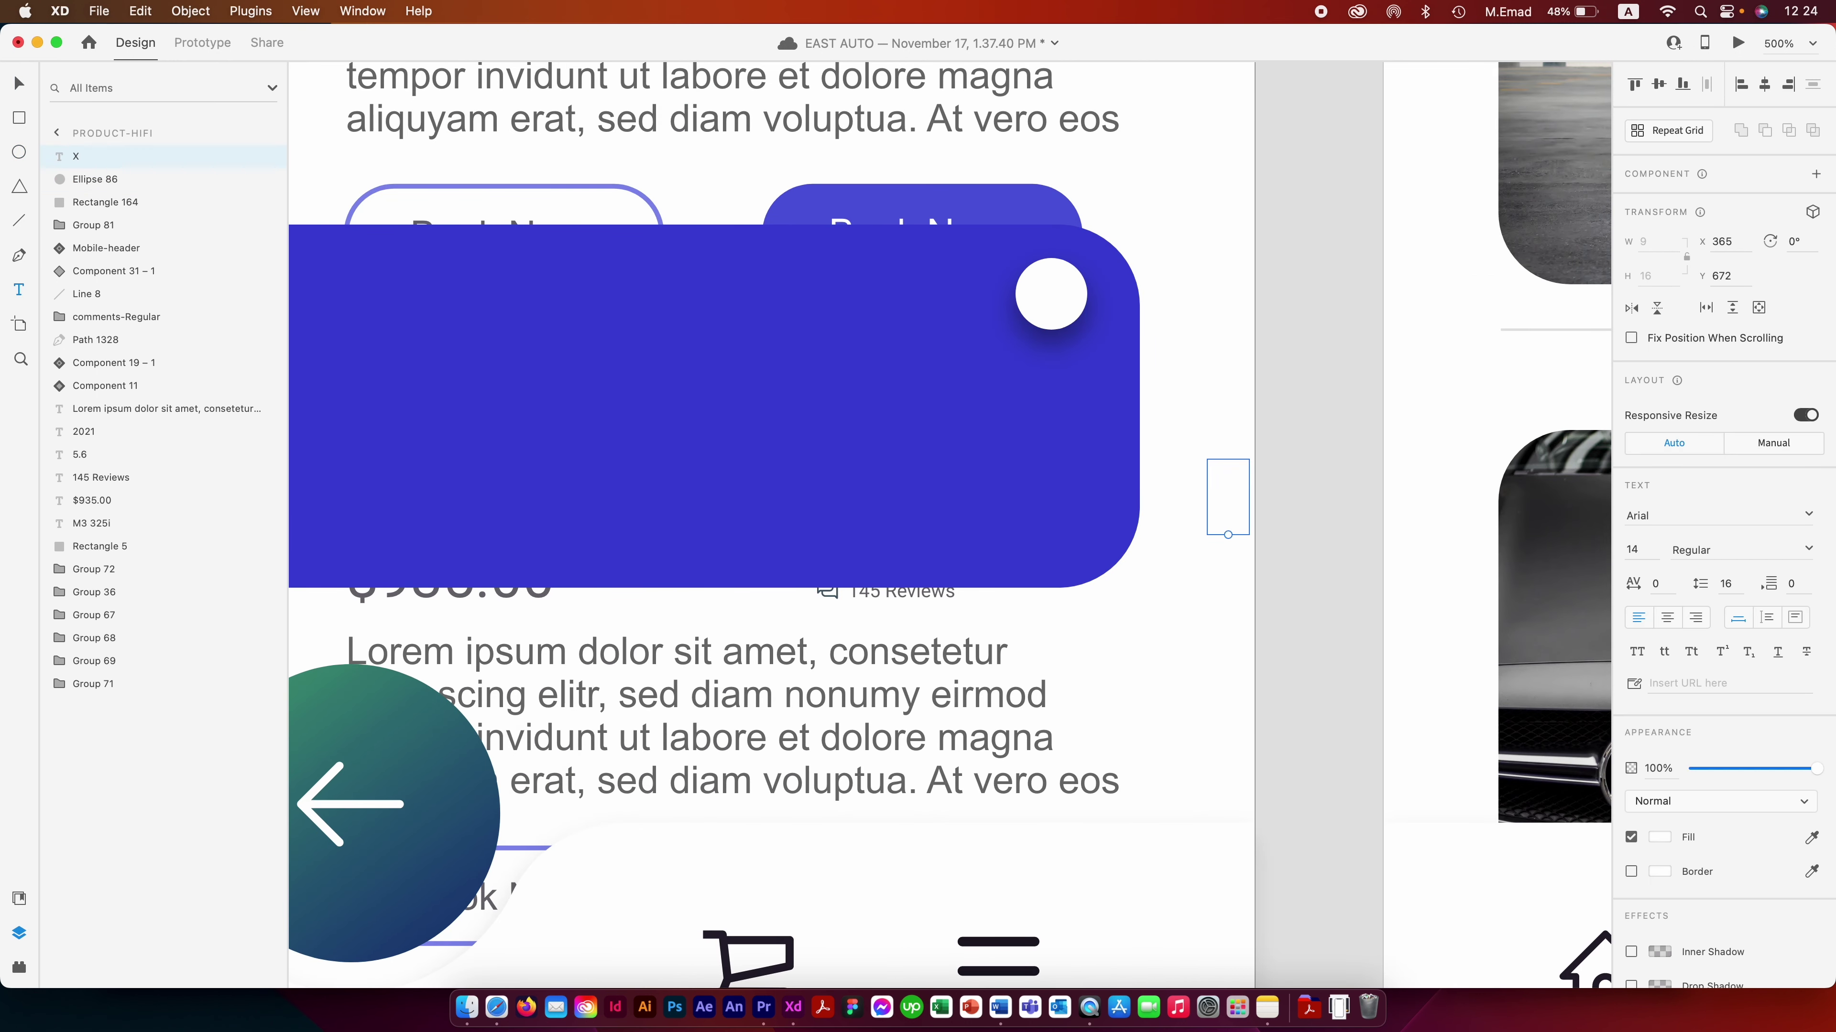
{"action": "left_click", "coordinate": [1659, 836]}
{"action": "left_click", "coordinate": [1449, 926]}
{"action": "key", "text": "Escape"}
{"action": "key", "text": "v"}
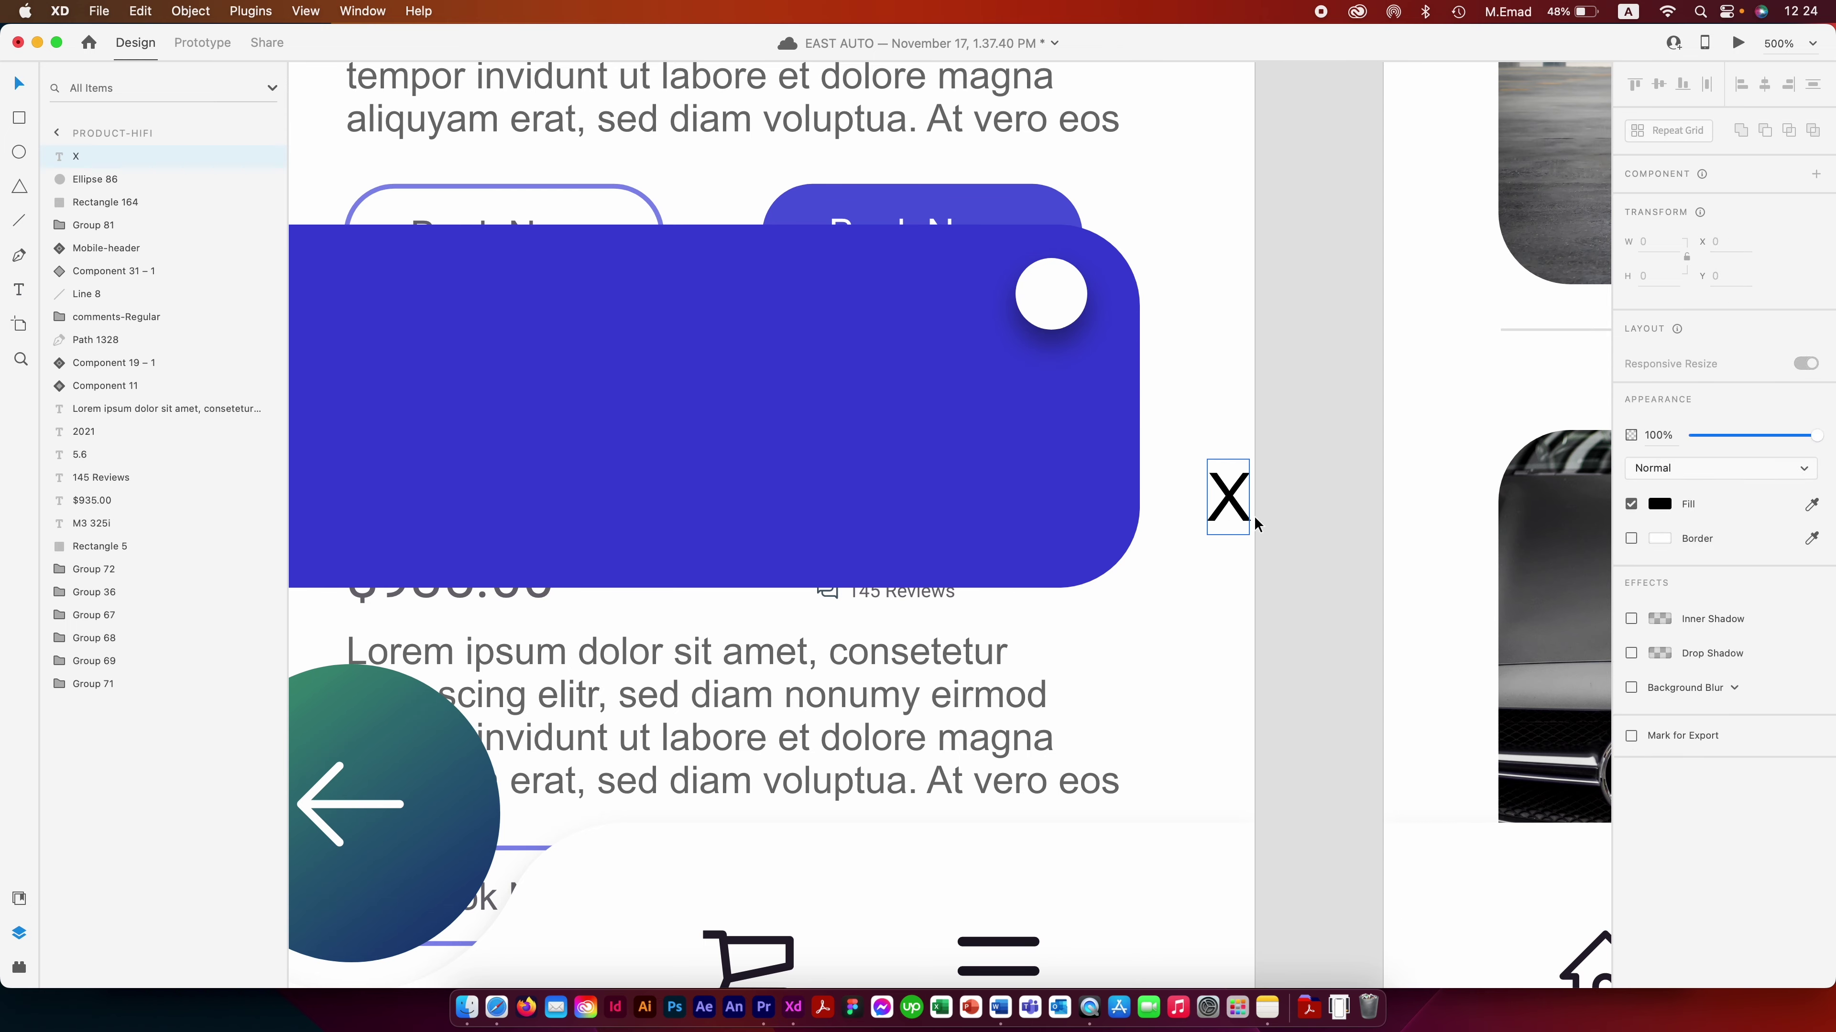
- Move the X into the white circle and apply the Roboto 28pt character style
{"action": "key", "text": "super+2"}
{"action": "left_click_drag", "start_coordinate": [1108, 358], "coordinate": [1448, 333]}
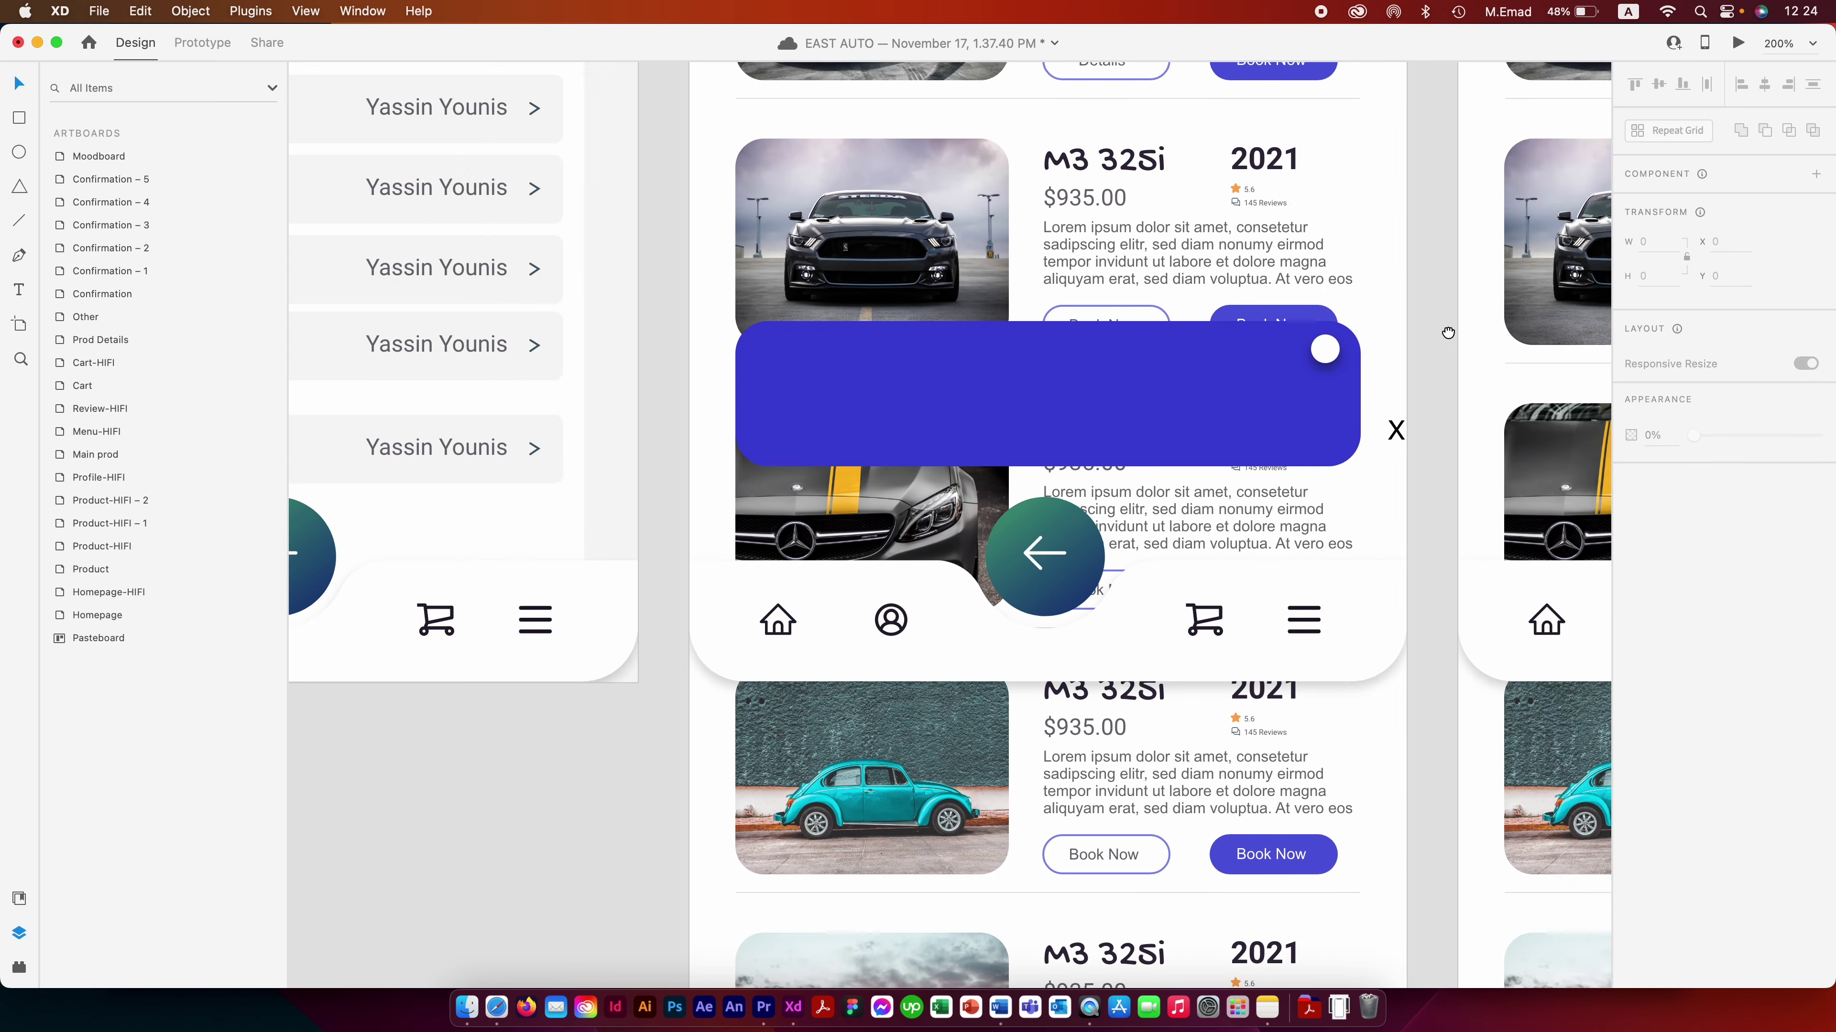
{"action": "left_click_drag", "start_coordinate": [1395, 429], "coordinate": [1325, 349]}
{"action": "key", "text": "super+3"}
{"action": "left_click", "coordinate": [20, 933]}
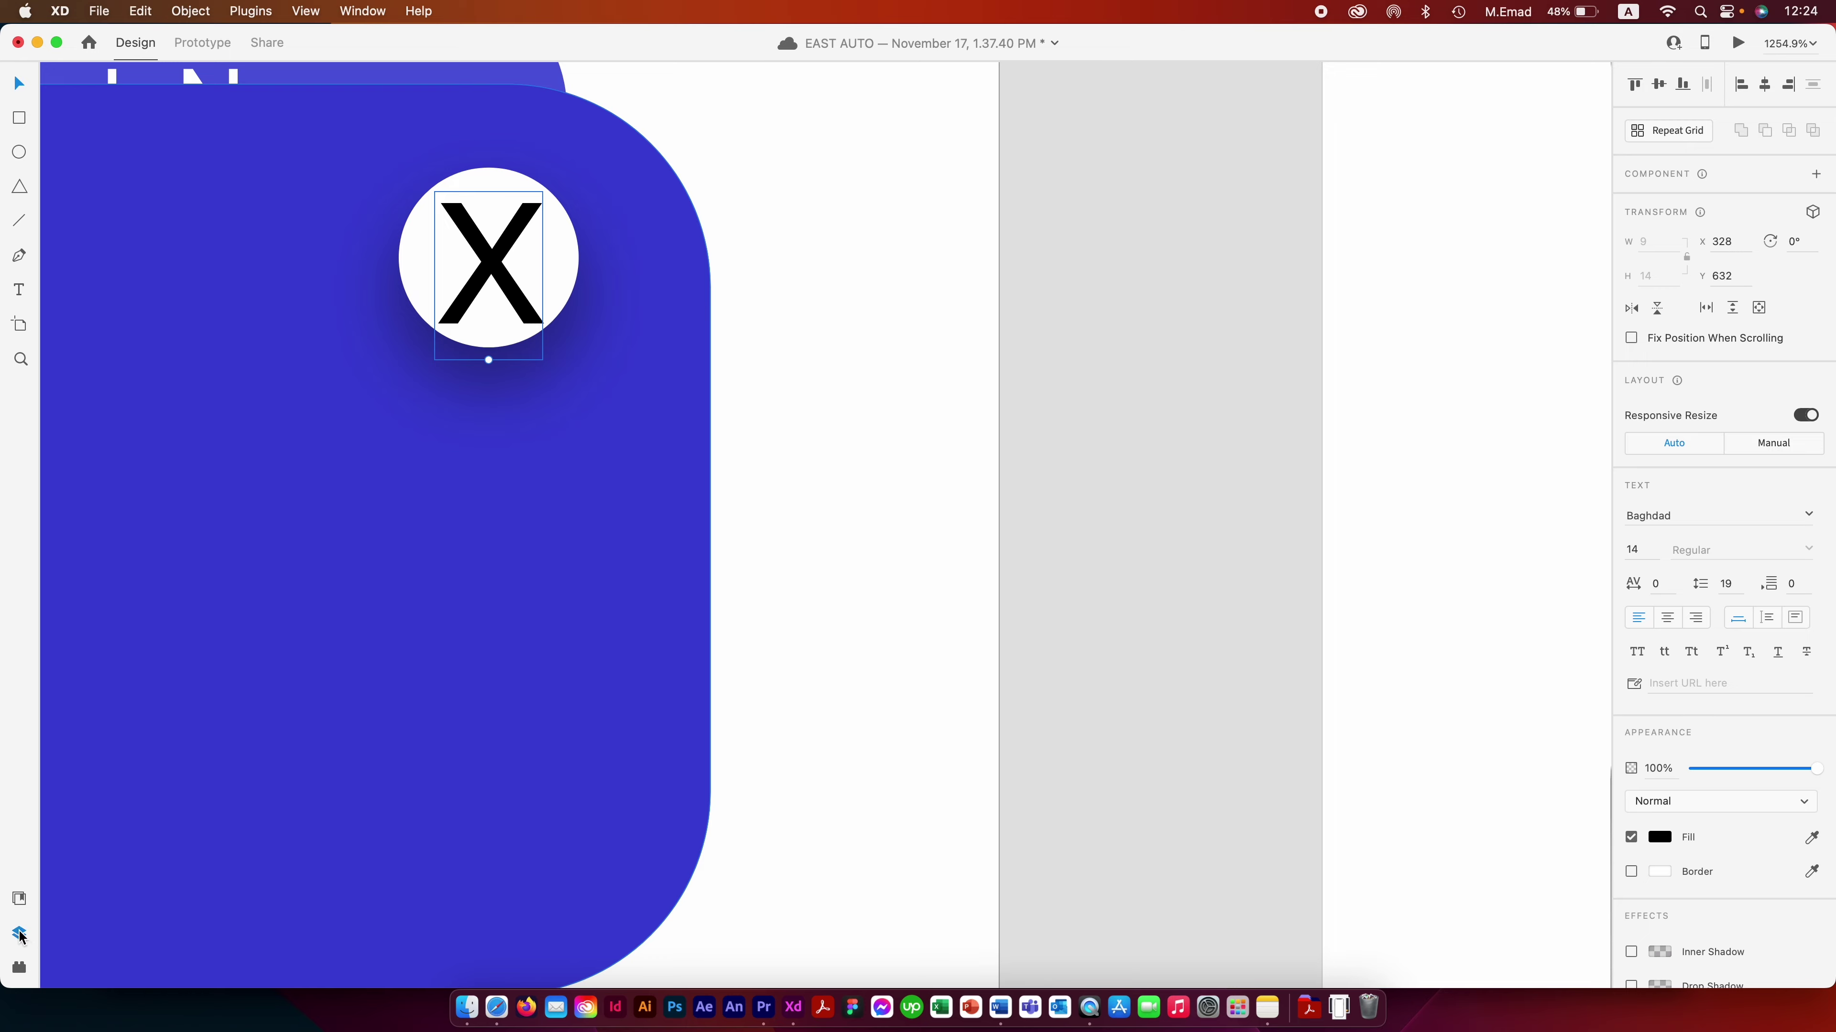
{"action": "key", "text": "super+0"}
{"action": "left_click", "coordinate": [20, 898]}
{"action": "scroll", "coordinate": [144, 462], "scroll_direction": "up", "scroll_amount": 10}
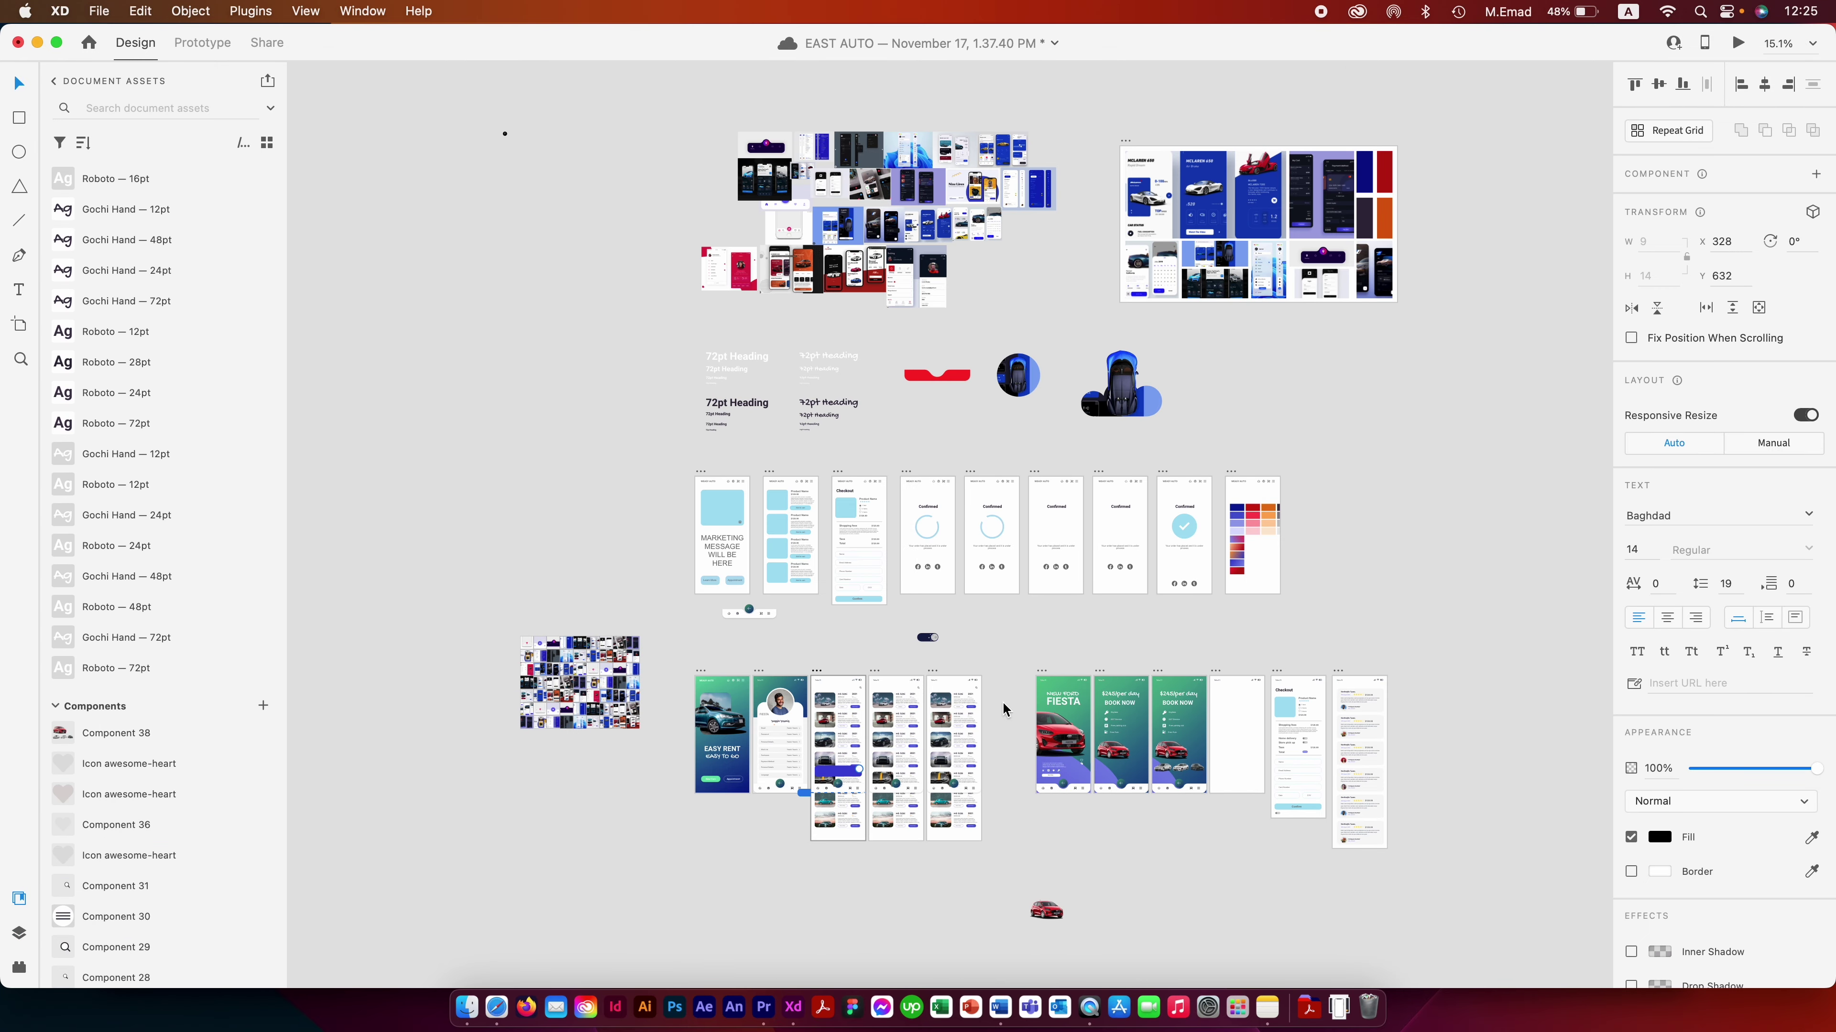
{"action": "scroll", "coordinate": [833, 781], "scroll_direction": "up", "scroll_amount": 10}
{"action": "left_click", "coordinate": [134, 365]}
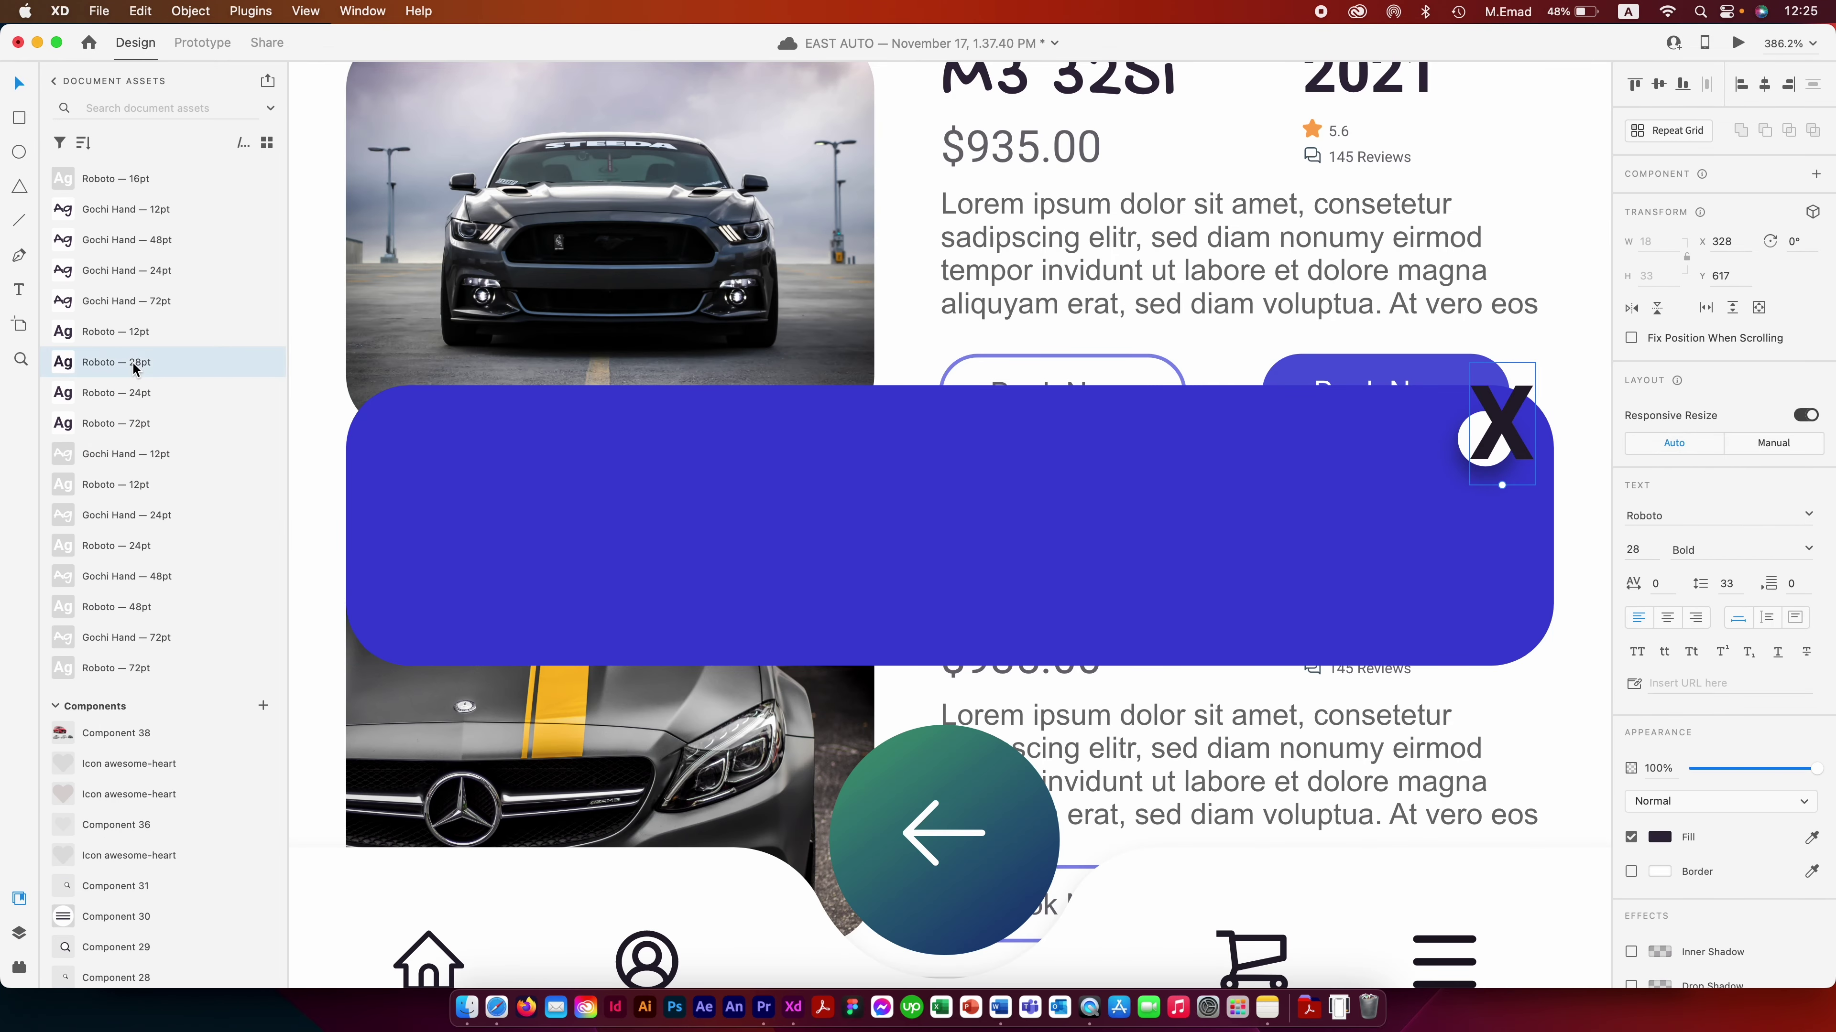
- Outline the X text and group it with the circle as a close button
{"action": "left_click", "coordinate": [190, 10]}
{"action": "left_click", "coordinate": [512, 499]}
{"action": "key", "text": "z"}
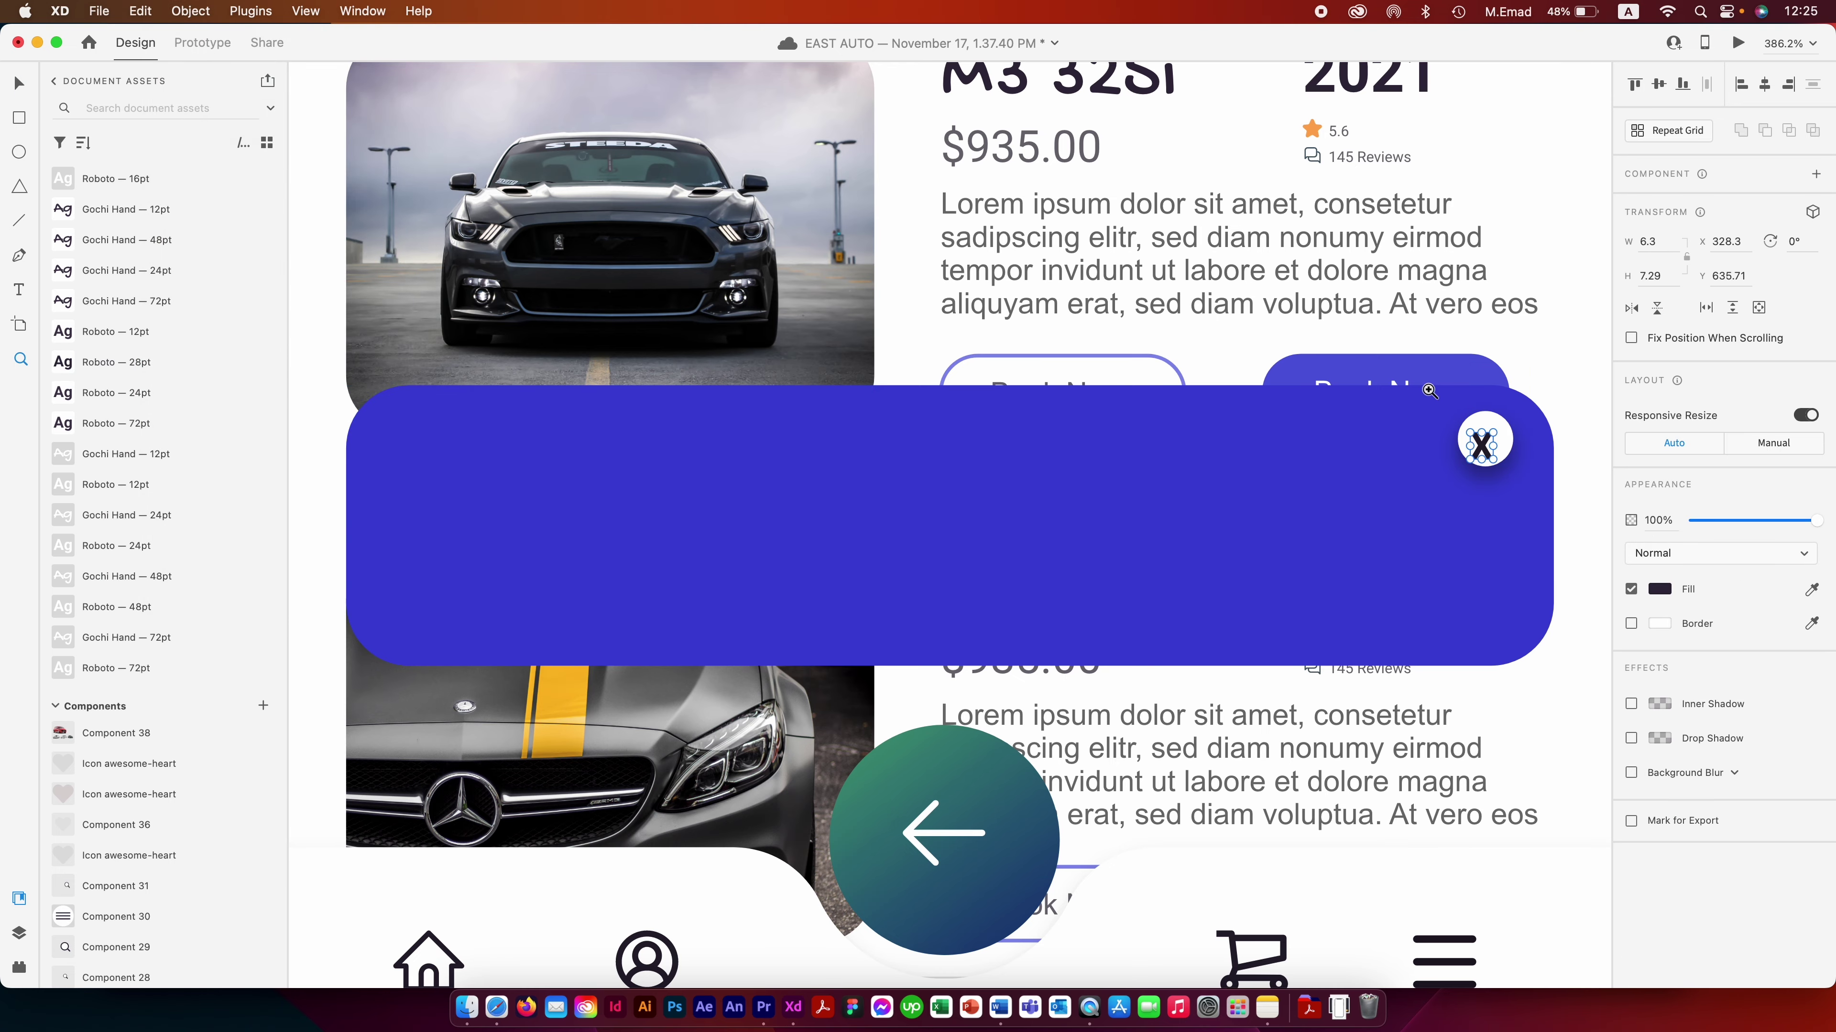
{"action": "left_click", "coordinate": [1430, 391]}
{"action": "right_click", "coordinate": [864, 253]}
{"action": "left_click", "coordinate": [925, 457]}
{"action": "key", "text": "super+2"}
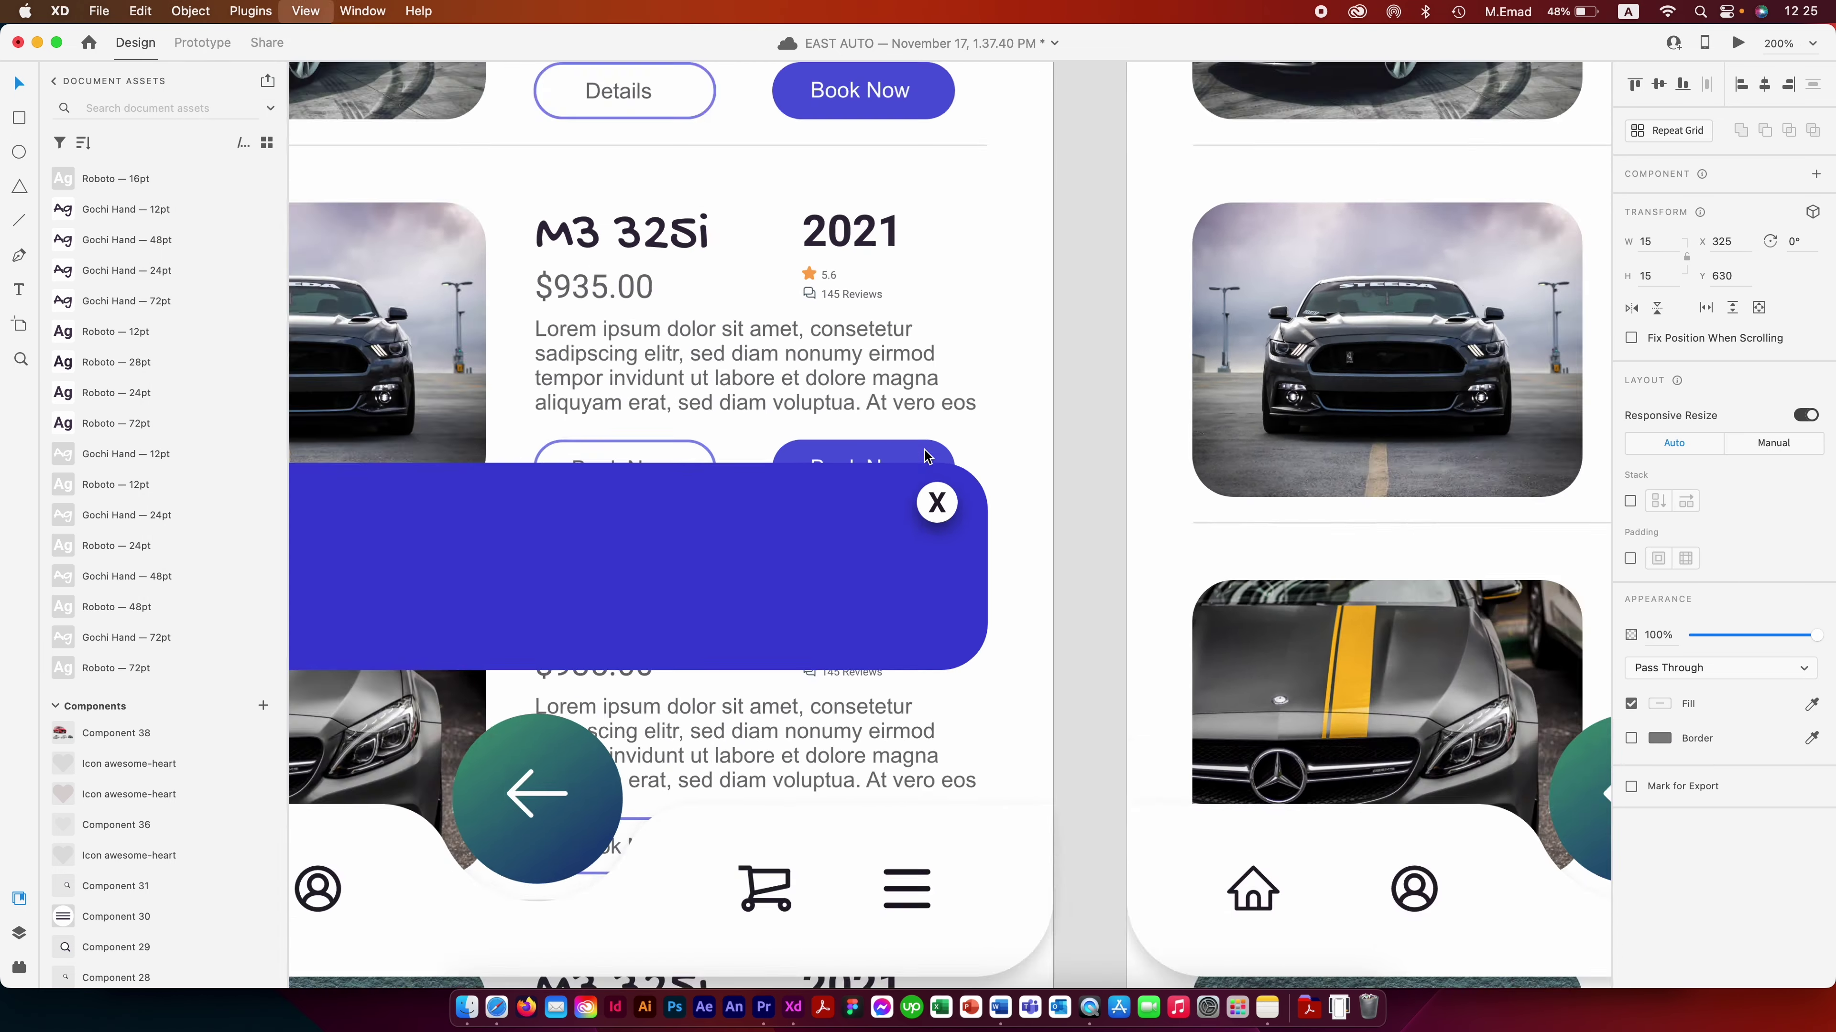
{"action": "scroll", "coordinate": [1263, 445], "scroll_direction": "down", "scroll_amount": 10}
{"action": "scroll", "coordinate": [1436, 841], "scroll_direction": "up", "scroll_amount": 3}
{"action": "left_click", "coordinate": [1436, 840]}
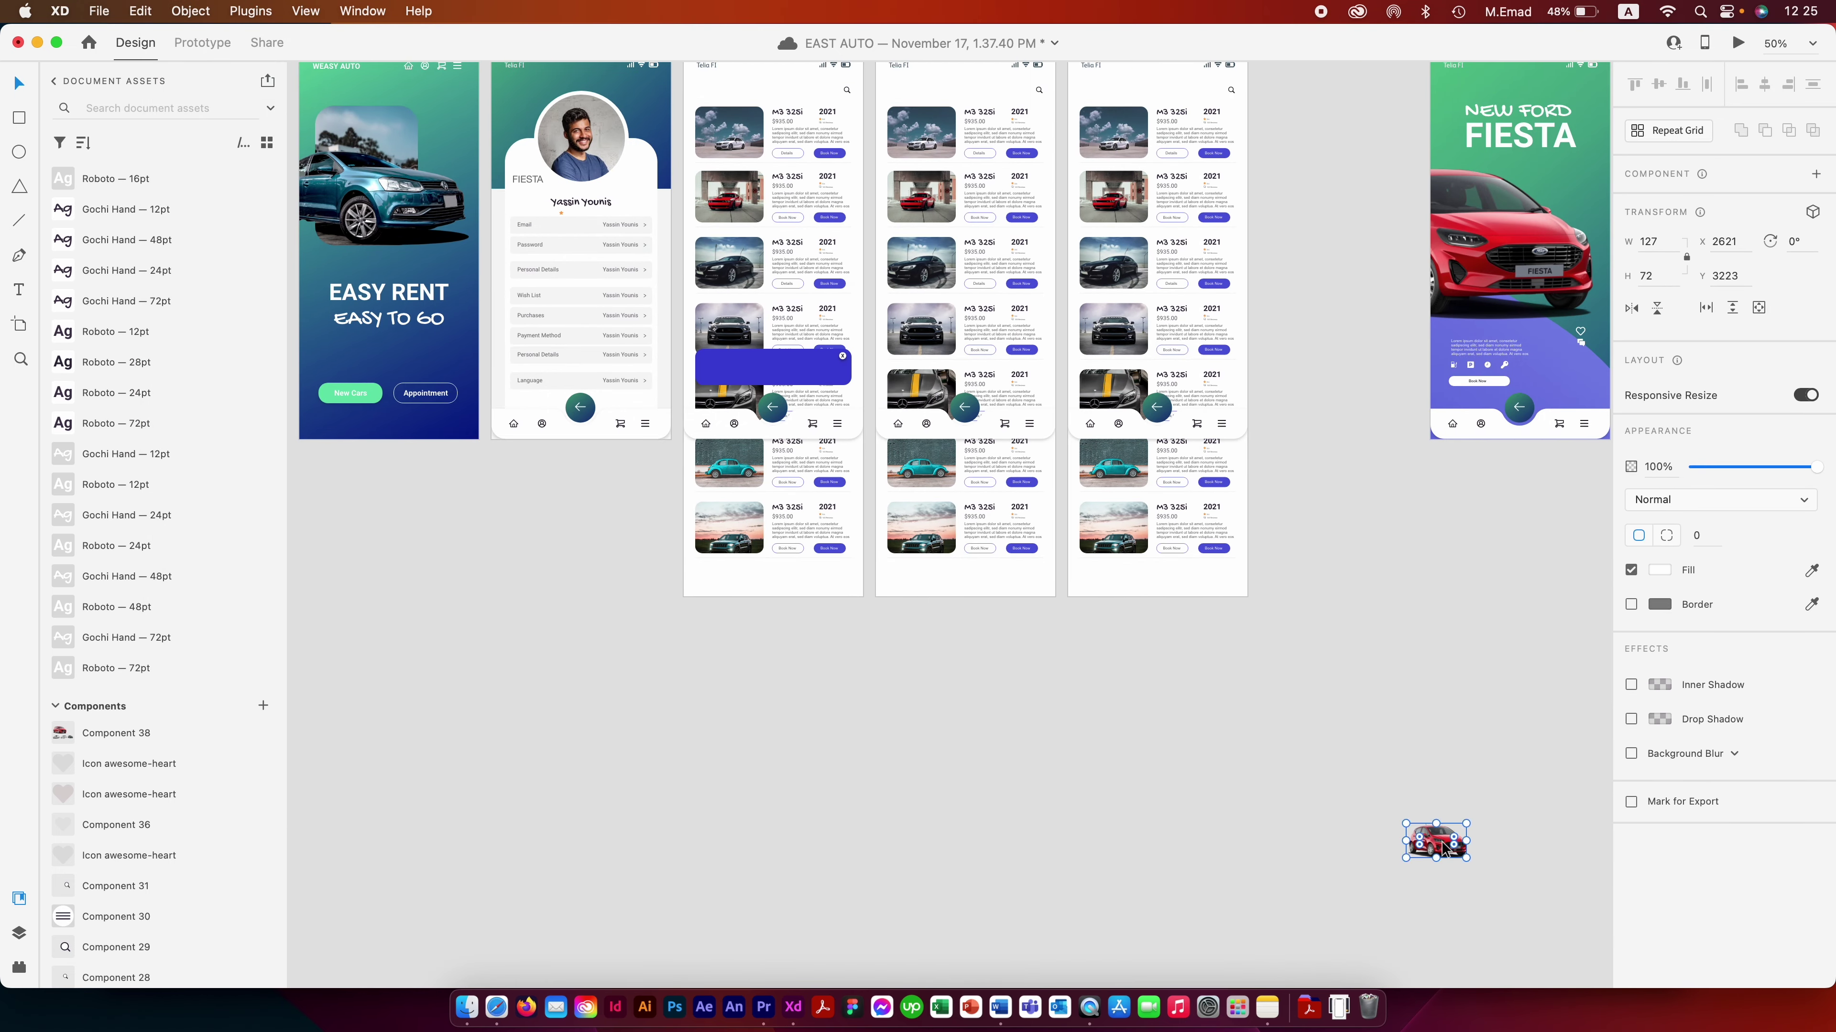
- Place the red Fiesta car image in the blue banner and enlarge it
{"action": "left_click_drag", "start_coordinate": [1442, 847], "coordinate": [730, 380]}
{"action": "key", "text": "super+3"}
{"action": "key", "text": "super+2"}
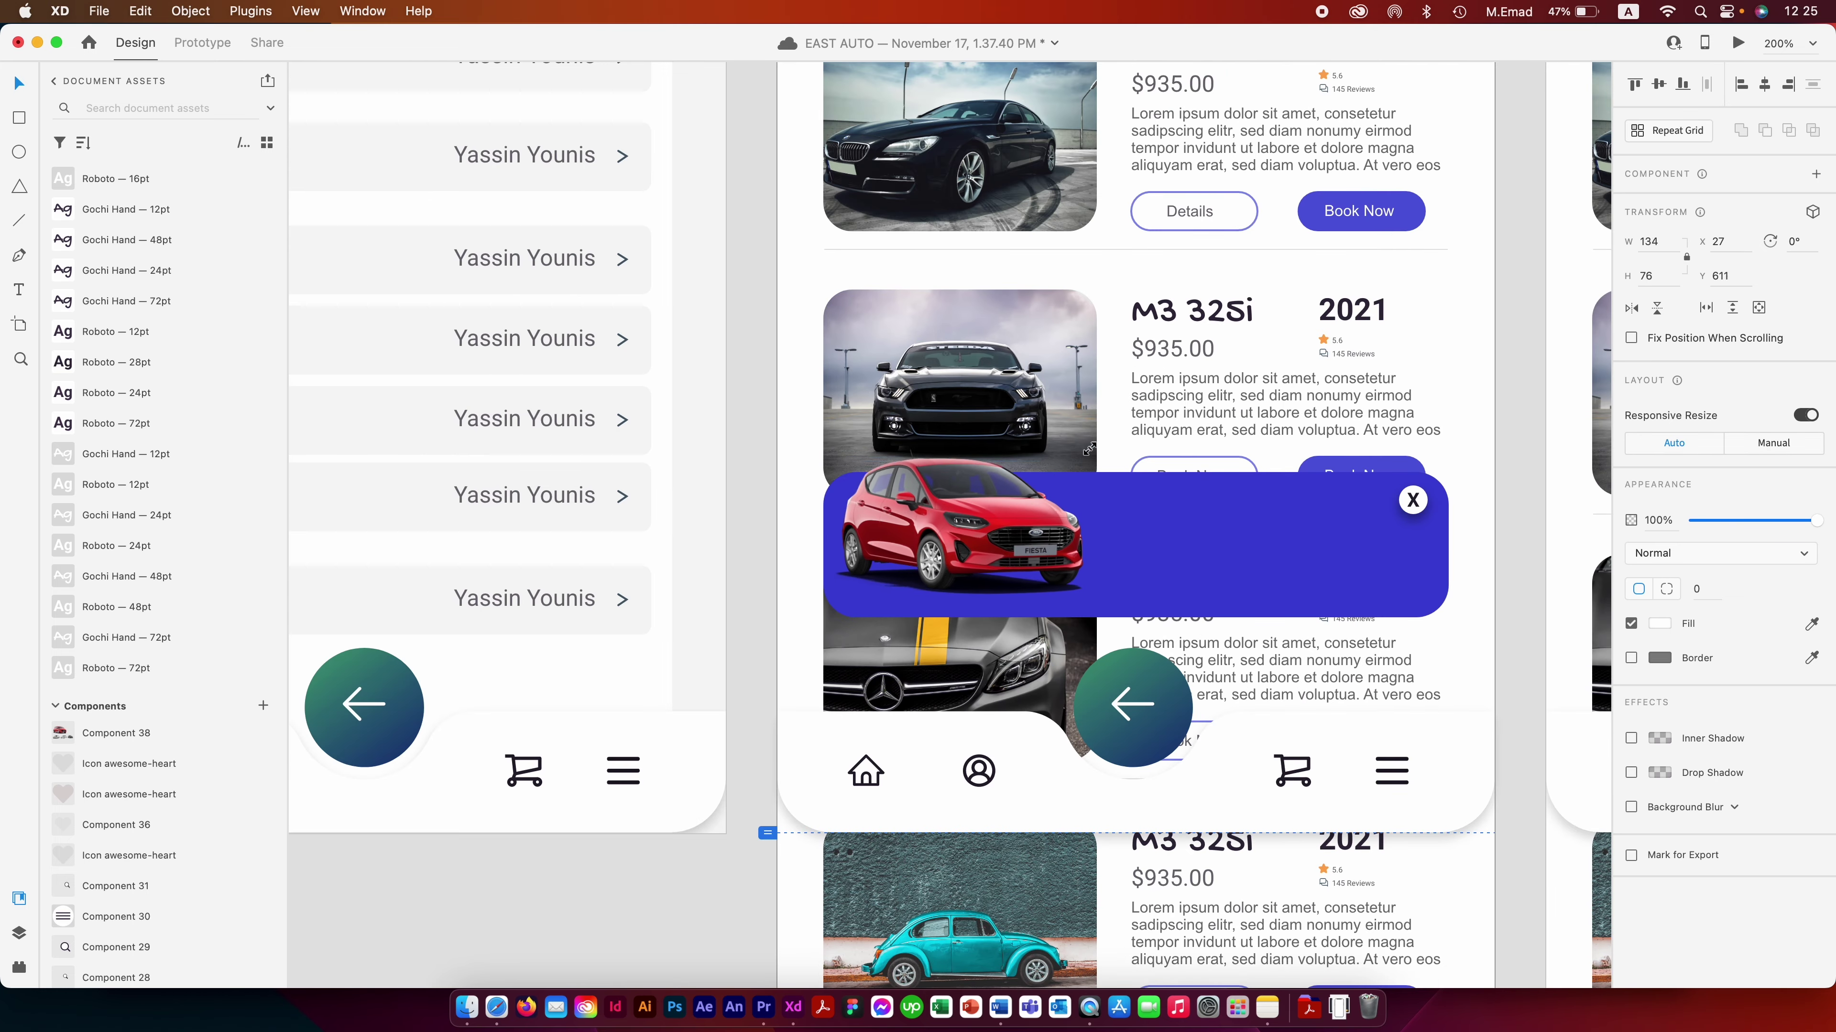
{"action": "left_click_drag", "start_coordinate": [1088, 449], "coordinate": [1118, 436]}
{"action": "scroll", "coordinate": [1119, 436], "scroll_direction": "right", "scroll_amount": 5}
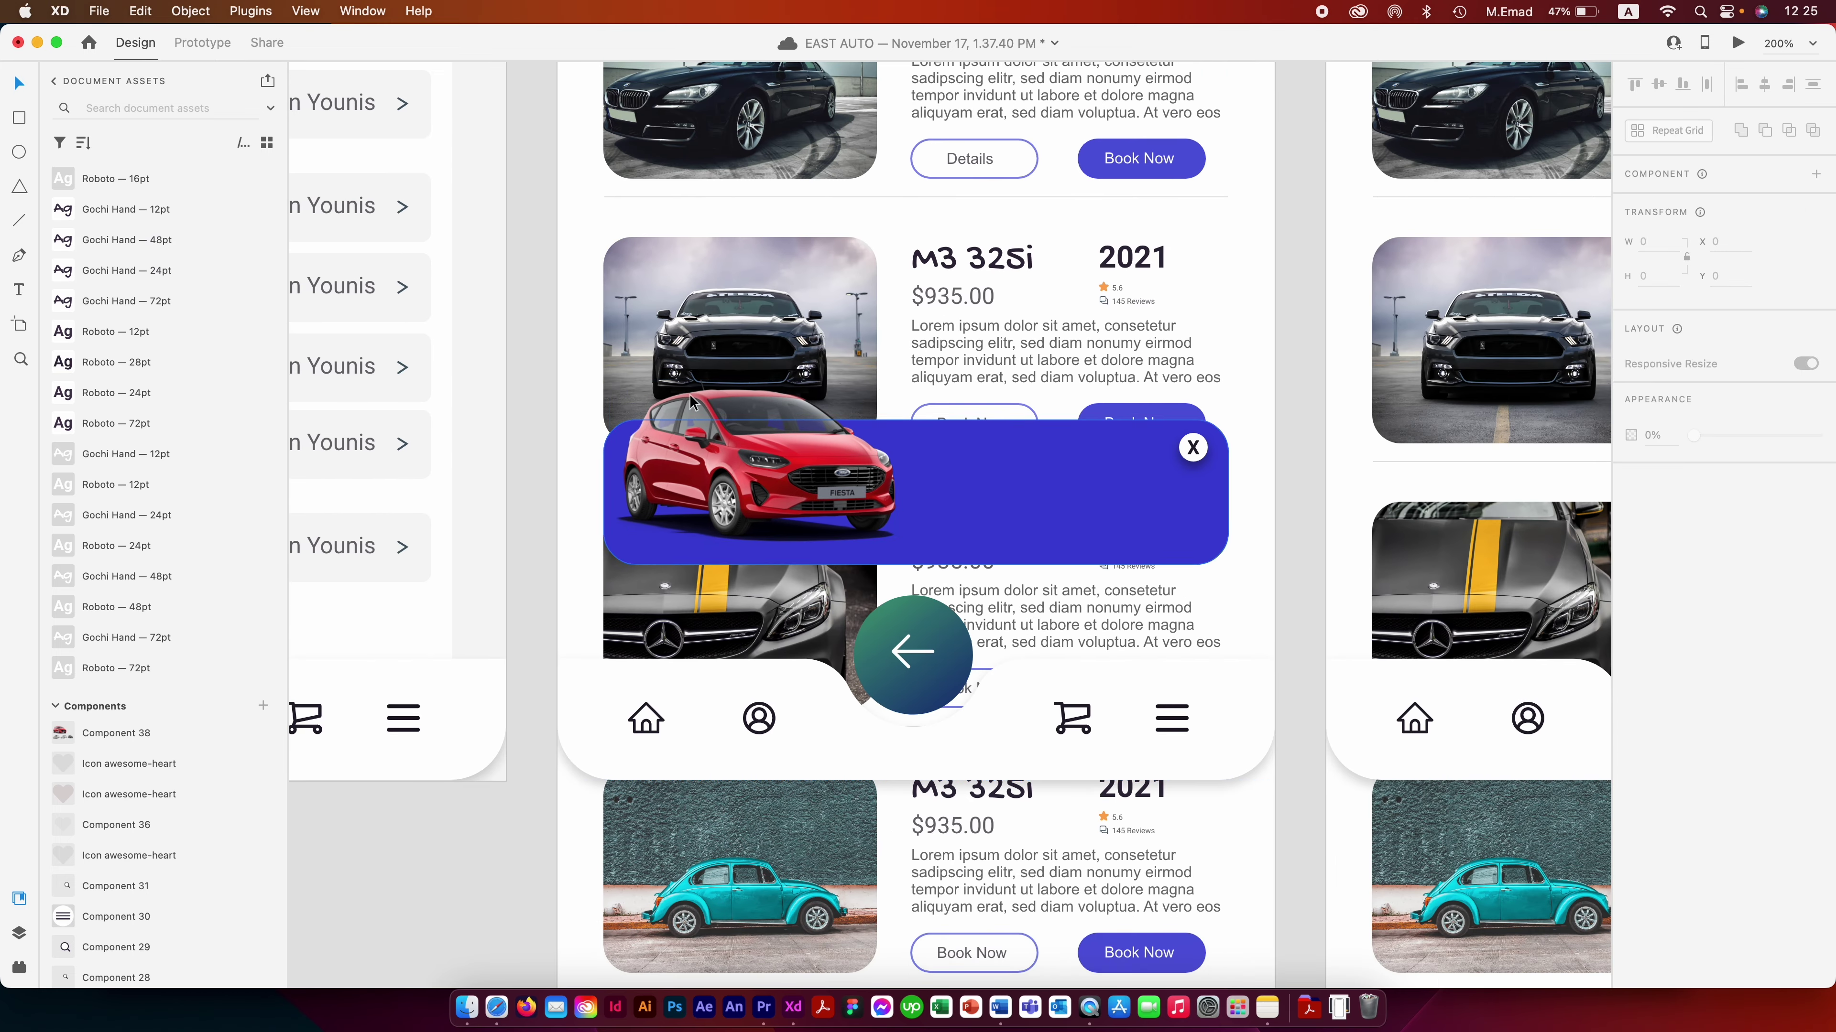
- Type 'Have you tried the new FIESTA BOOK A TEST DRIVE' and position it beside the car
{"action": "left_click", "coordinate": [19, 293]}
{"action": "left_click", "coordinate": [493, 839]}
{"action": "type", "text": "Have you tried the new "}
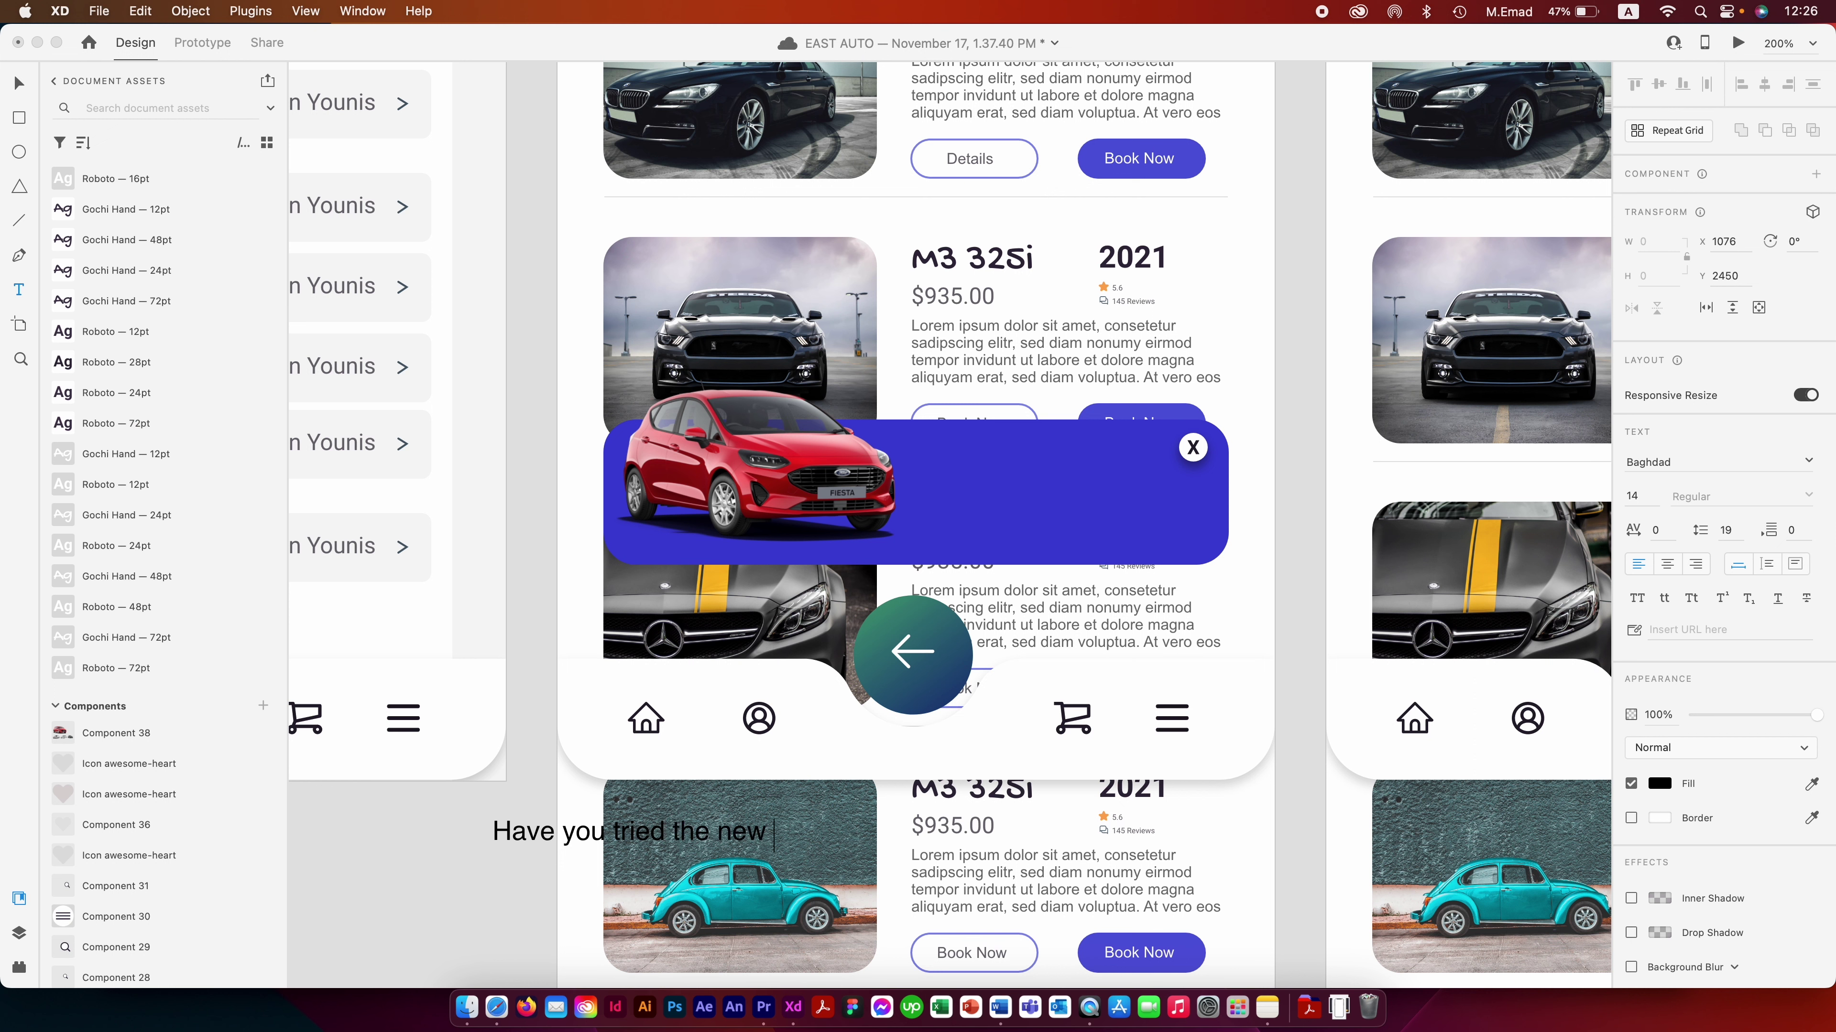
{"action": "type", "text": "FIESTA BOOK "}
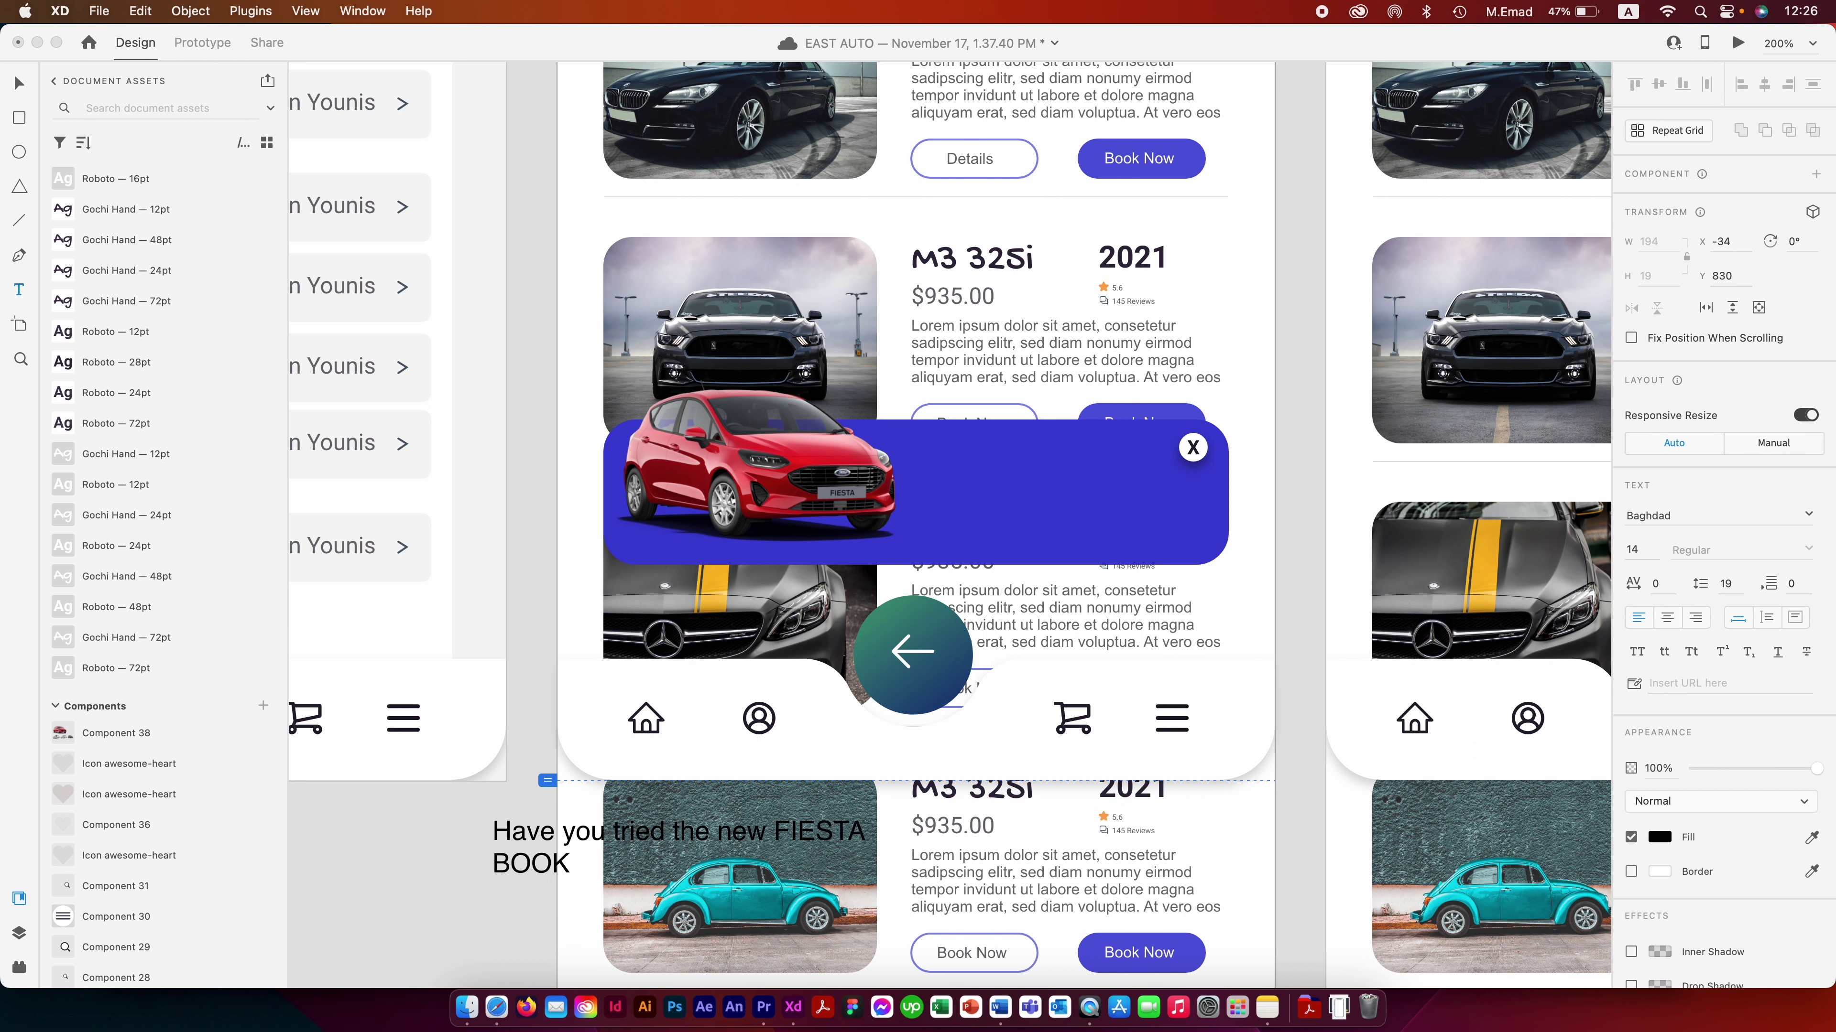
{"action": "type", "text": "A TEST DRIVE"}
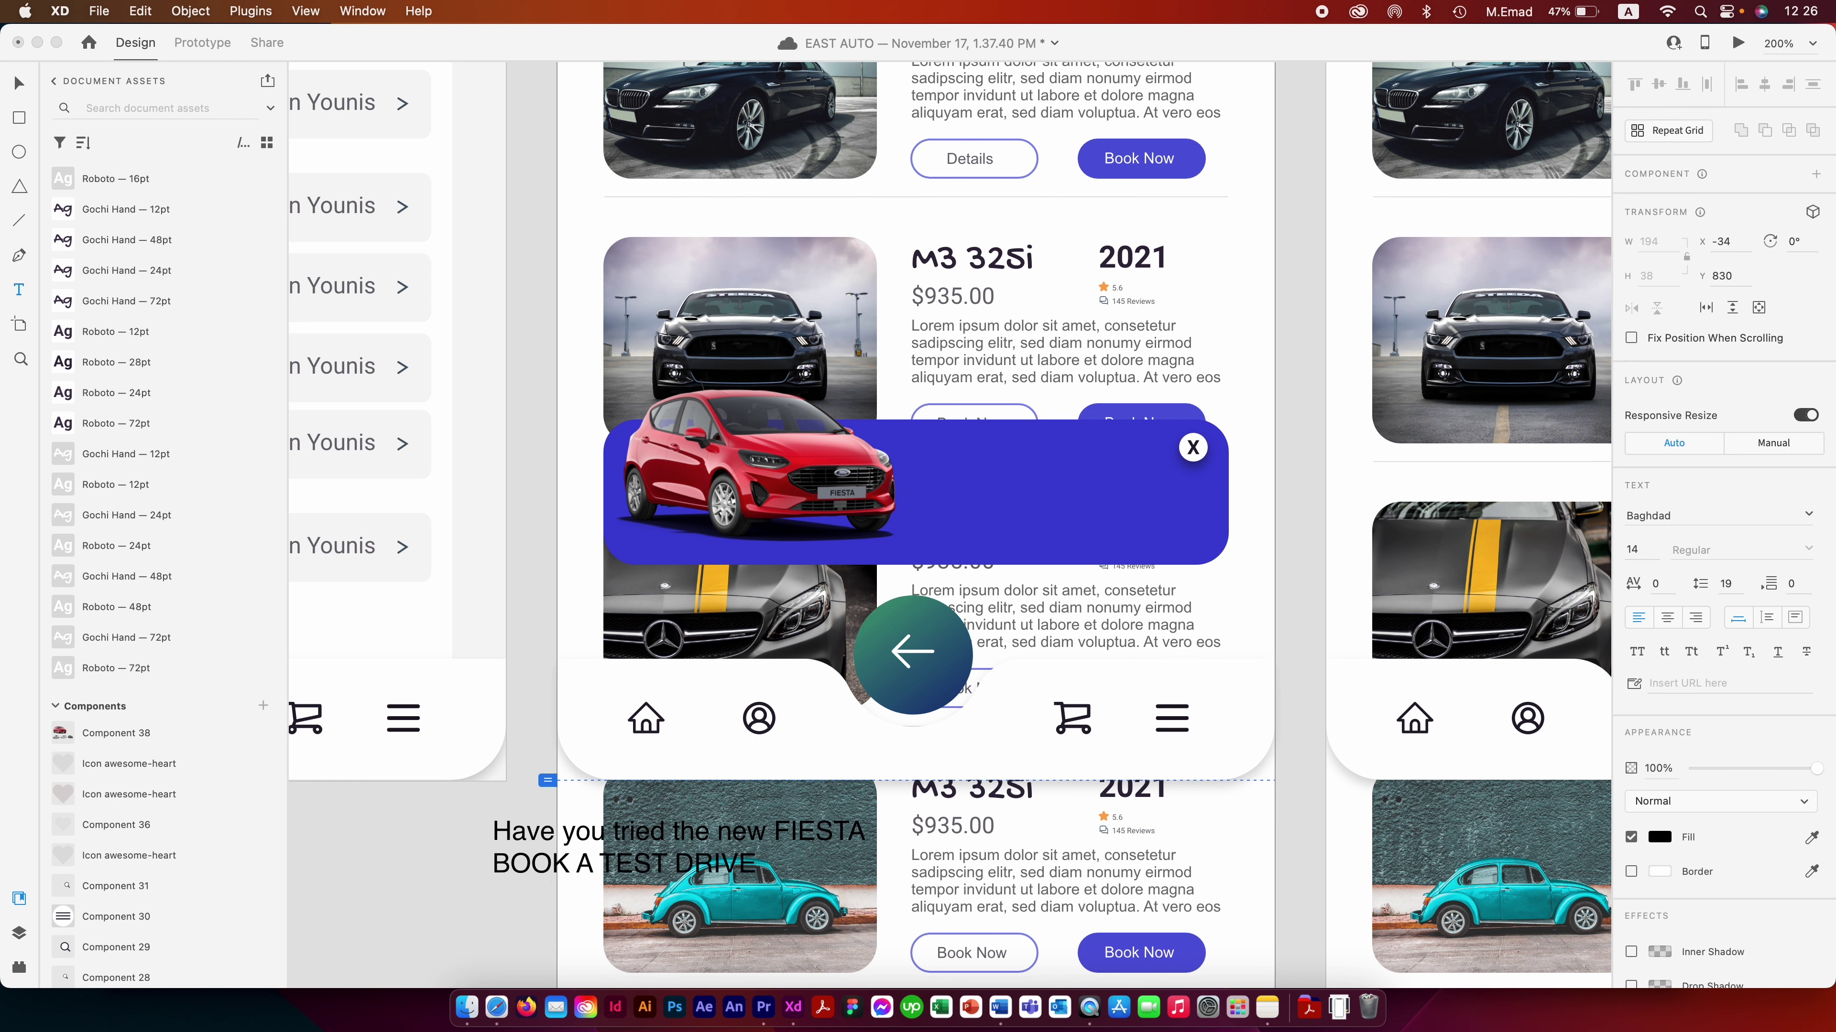
{"action": "key", "text": "Escape"}
{"action": "left_click_drag", "start_coordinate": [594, 870], "coordinate": [1017, 512]}
{"action": "left_click", "coordinate": [723, 470]}
{"action": "mouse_move", "coordinate": [900, 385]}
{"action": "left_mouse_down"}
{"action": "mouse_move", "coordinate": [869, 400]}
{"action": "mouse_move", "coordinate": [872, 381]}
{"action": "left_mouse_up"}
{"action": "left_click_drag", "start_coordinate": [1059, 481], "coordinate": [1030, 474]}
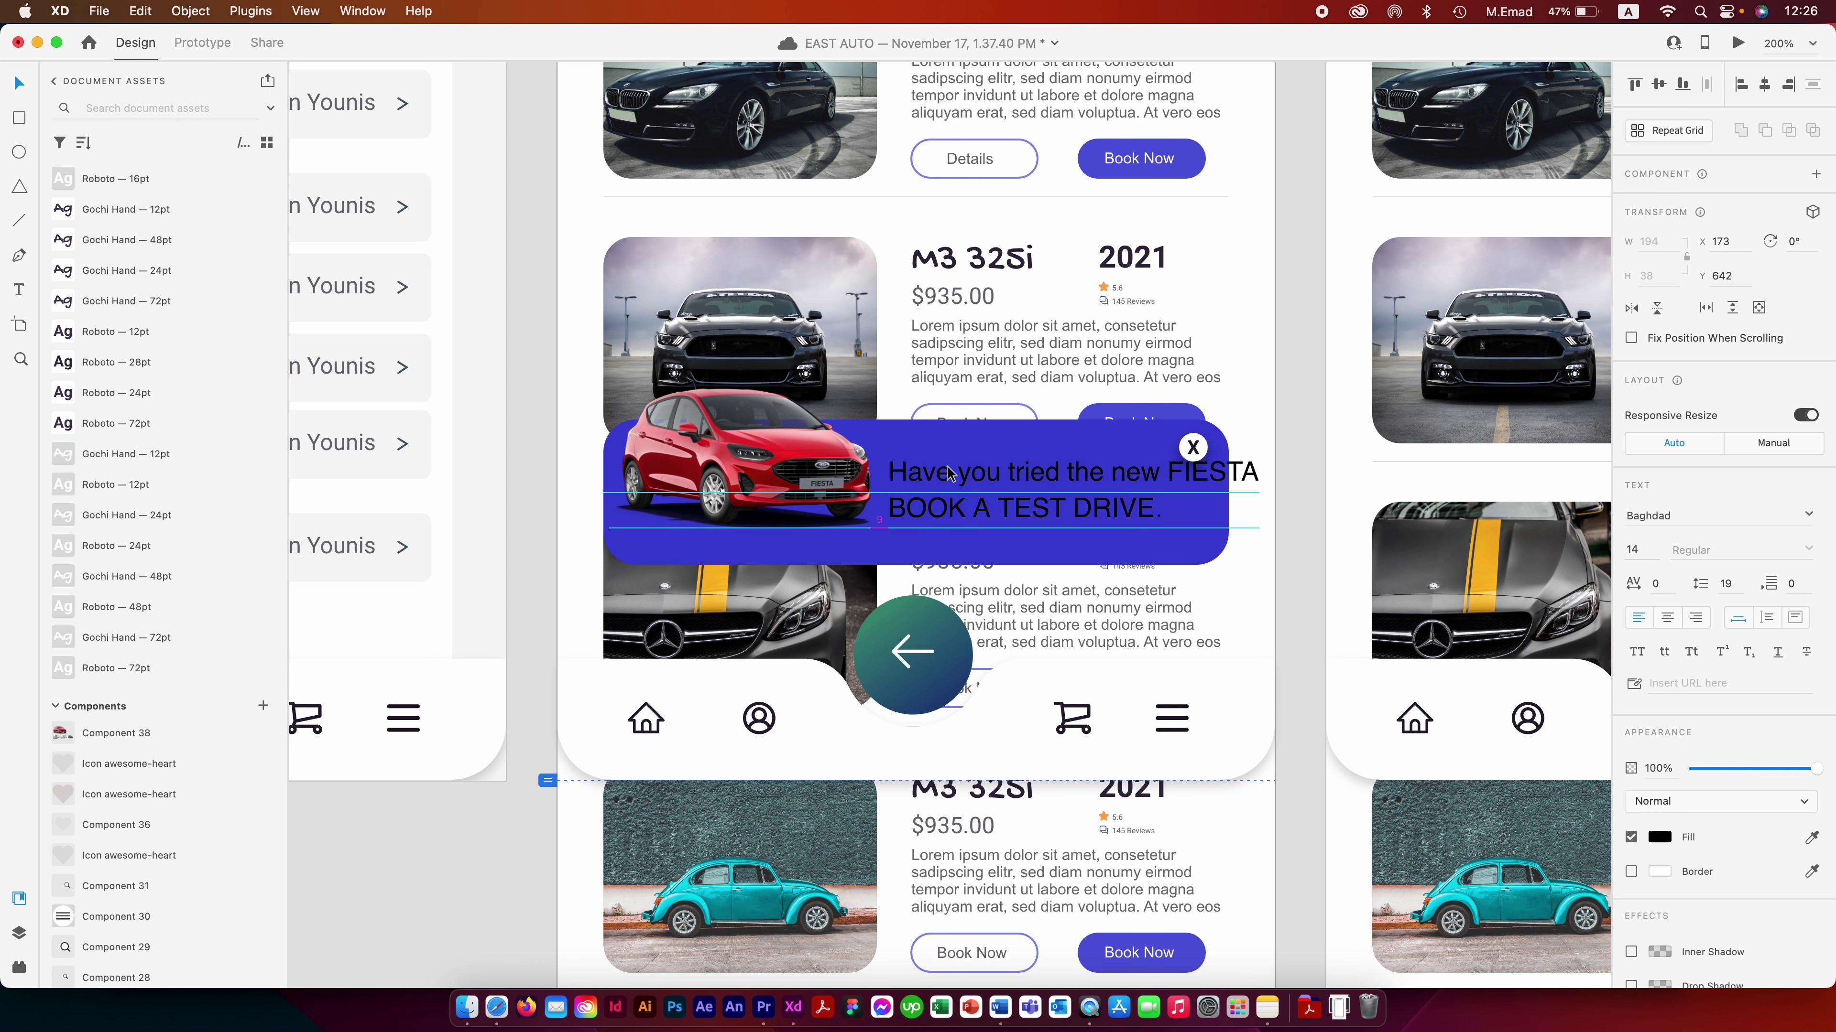
- Style the headline in Roboto 16pt, with the first line in Gochi Hand 12pt
{"action": "double_click", "coordinate": [1029, 474]}
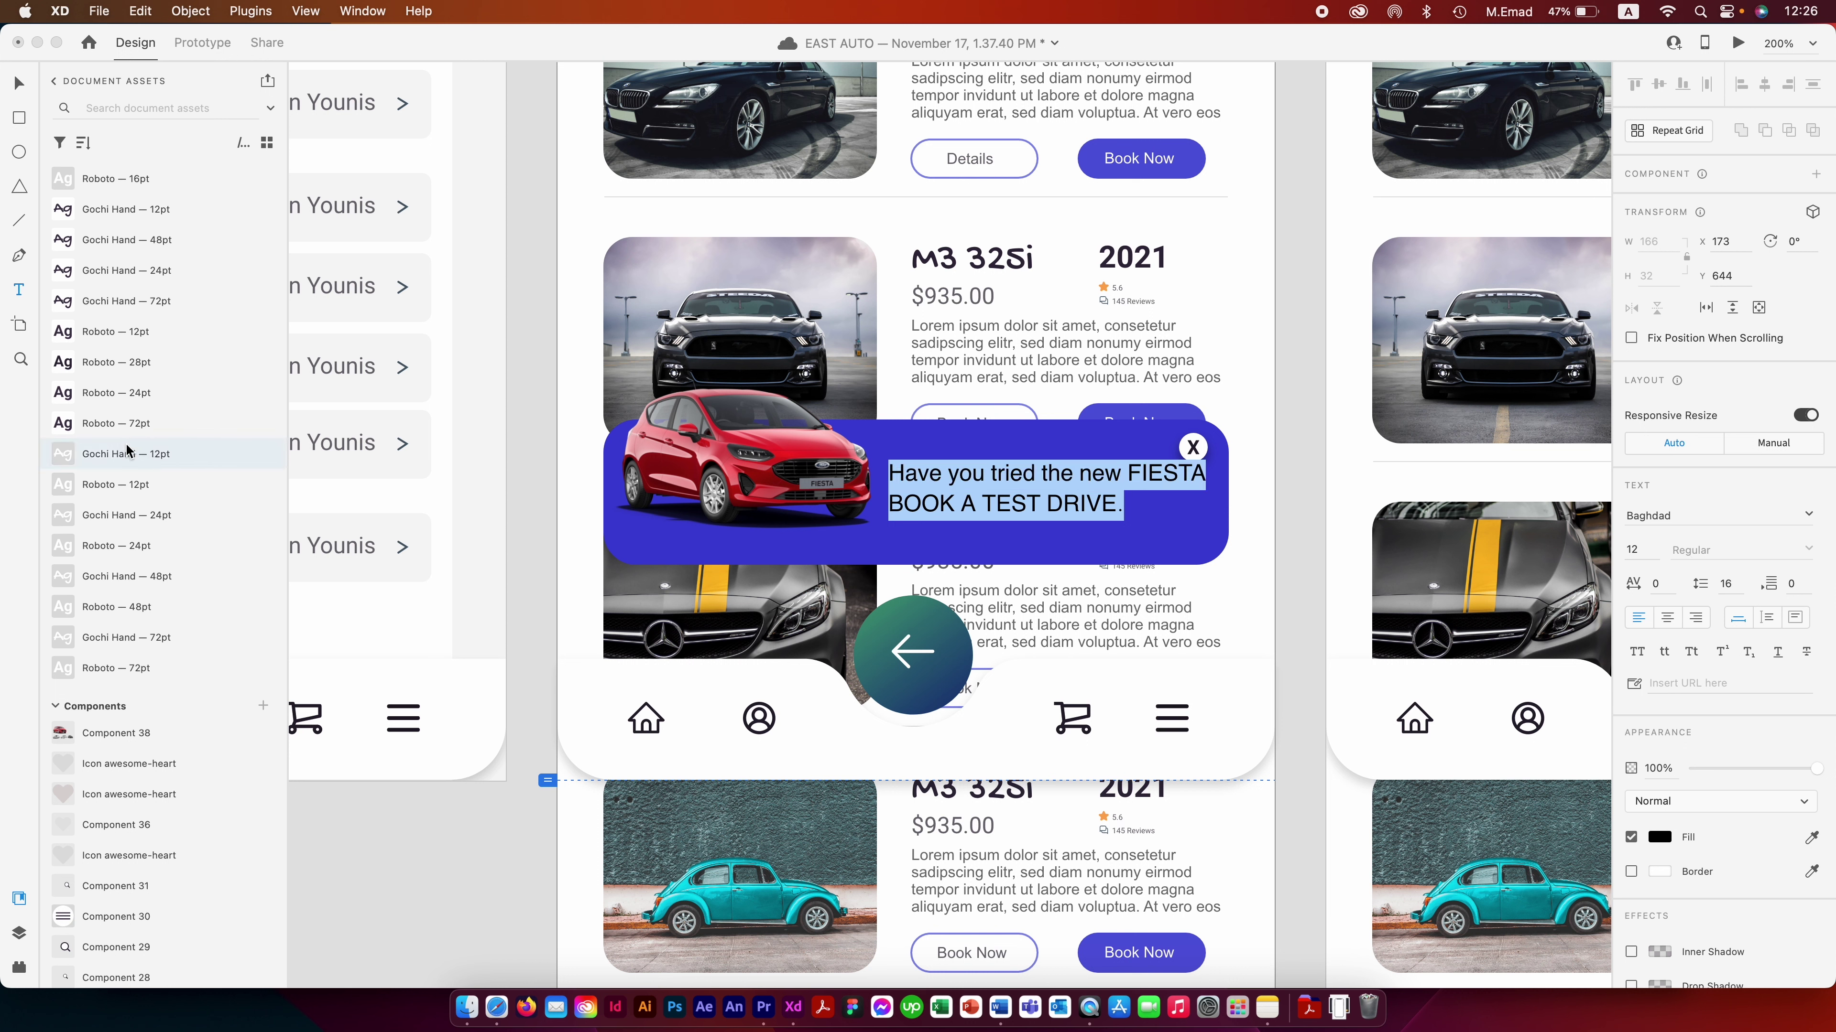
{"action": "left_click", "coordinate": [131, 334]}
{"action": "left_click", "coordinate": [119, 179]}
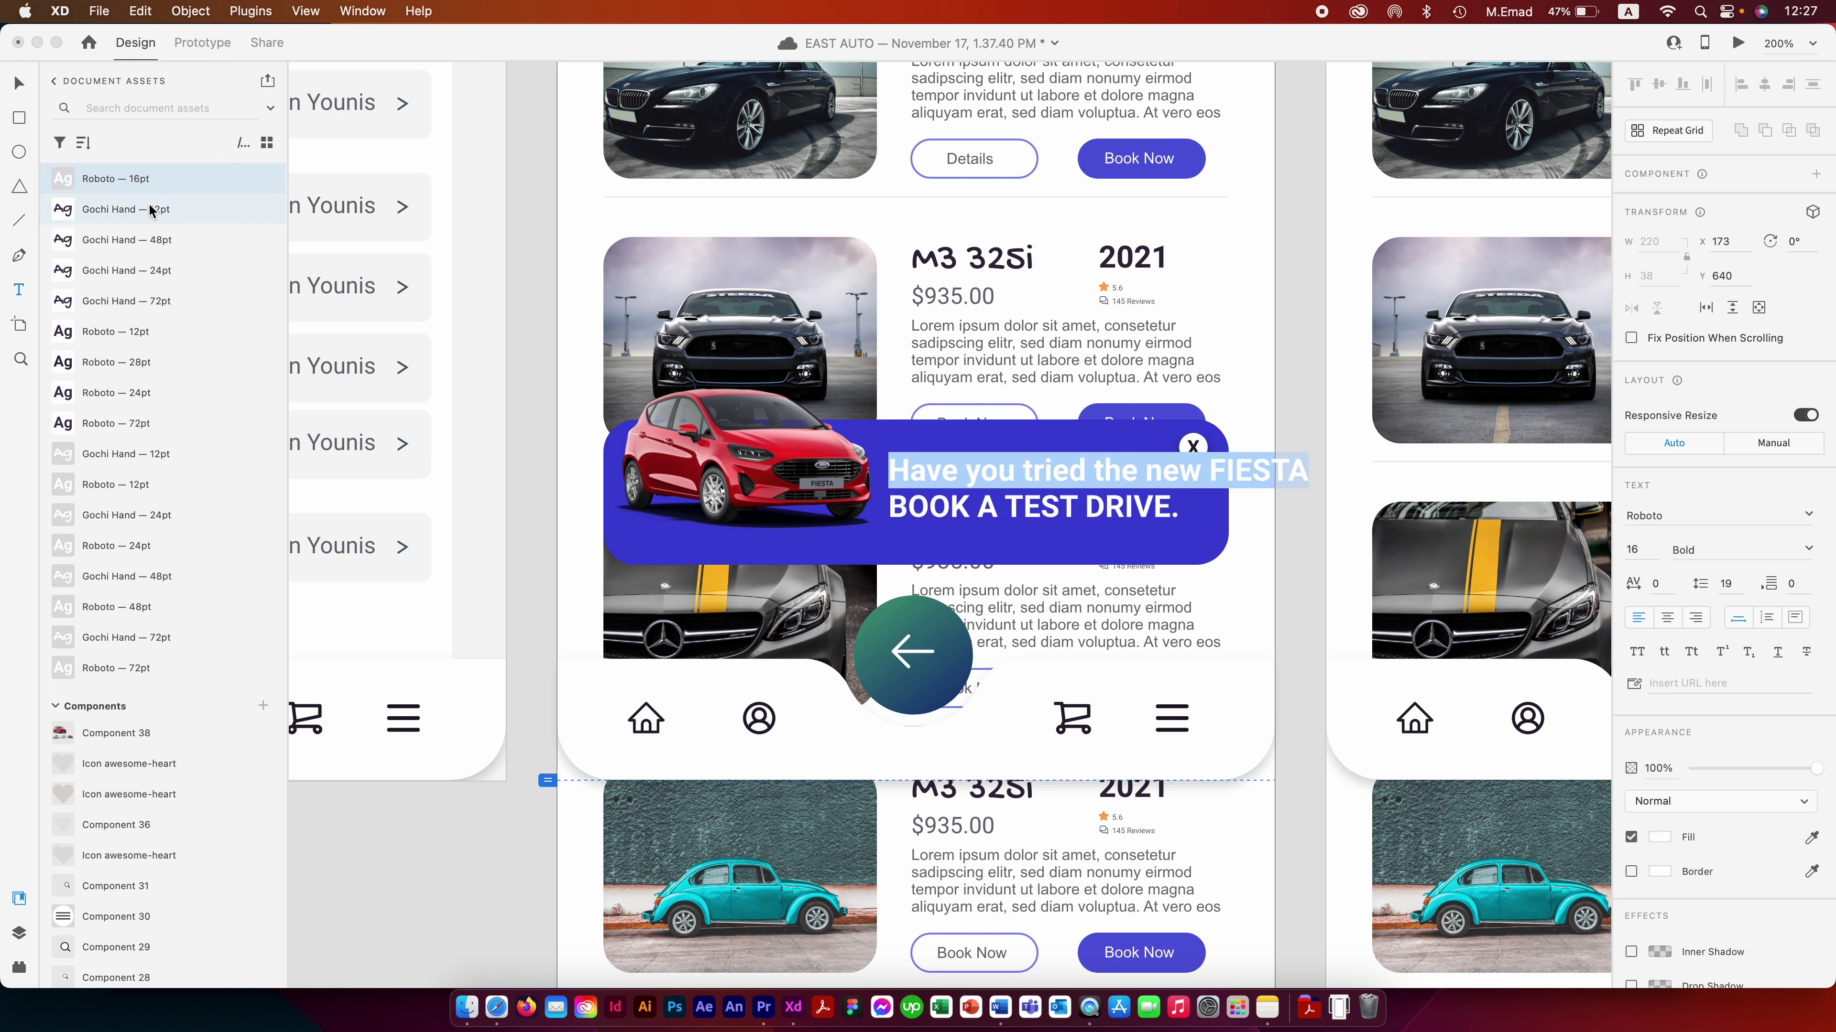
{"action": "left_click", "coordinate": [154, 455]}
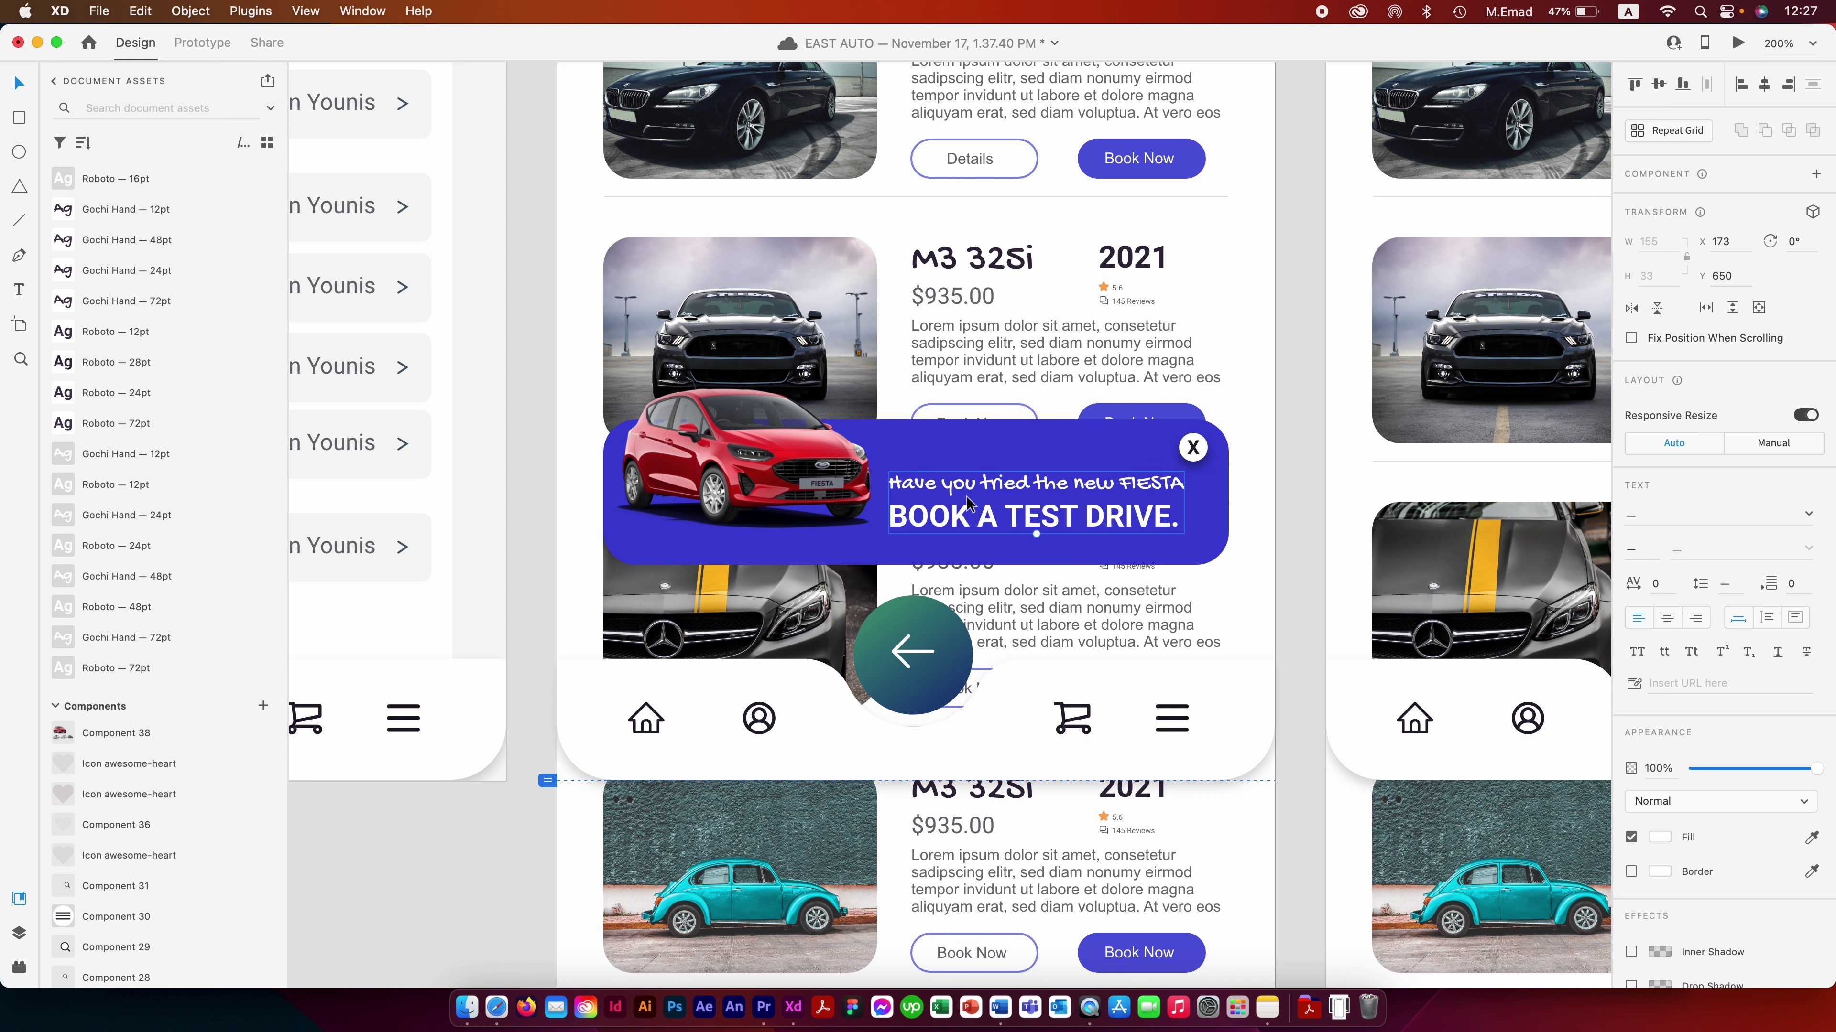
- Reduce the blue banner background's opacity to about 92%
{"action": "left_click", "coordinate": [809, 497]}
{"action": "key", "text": "super+1"}
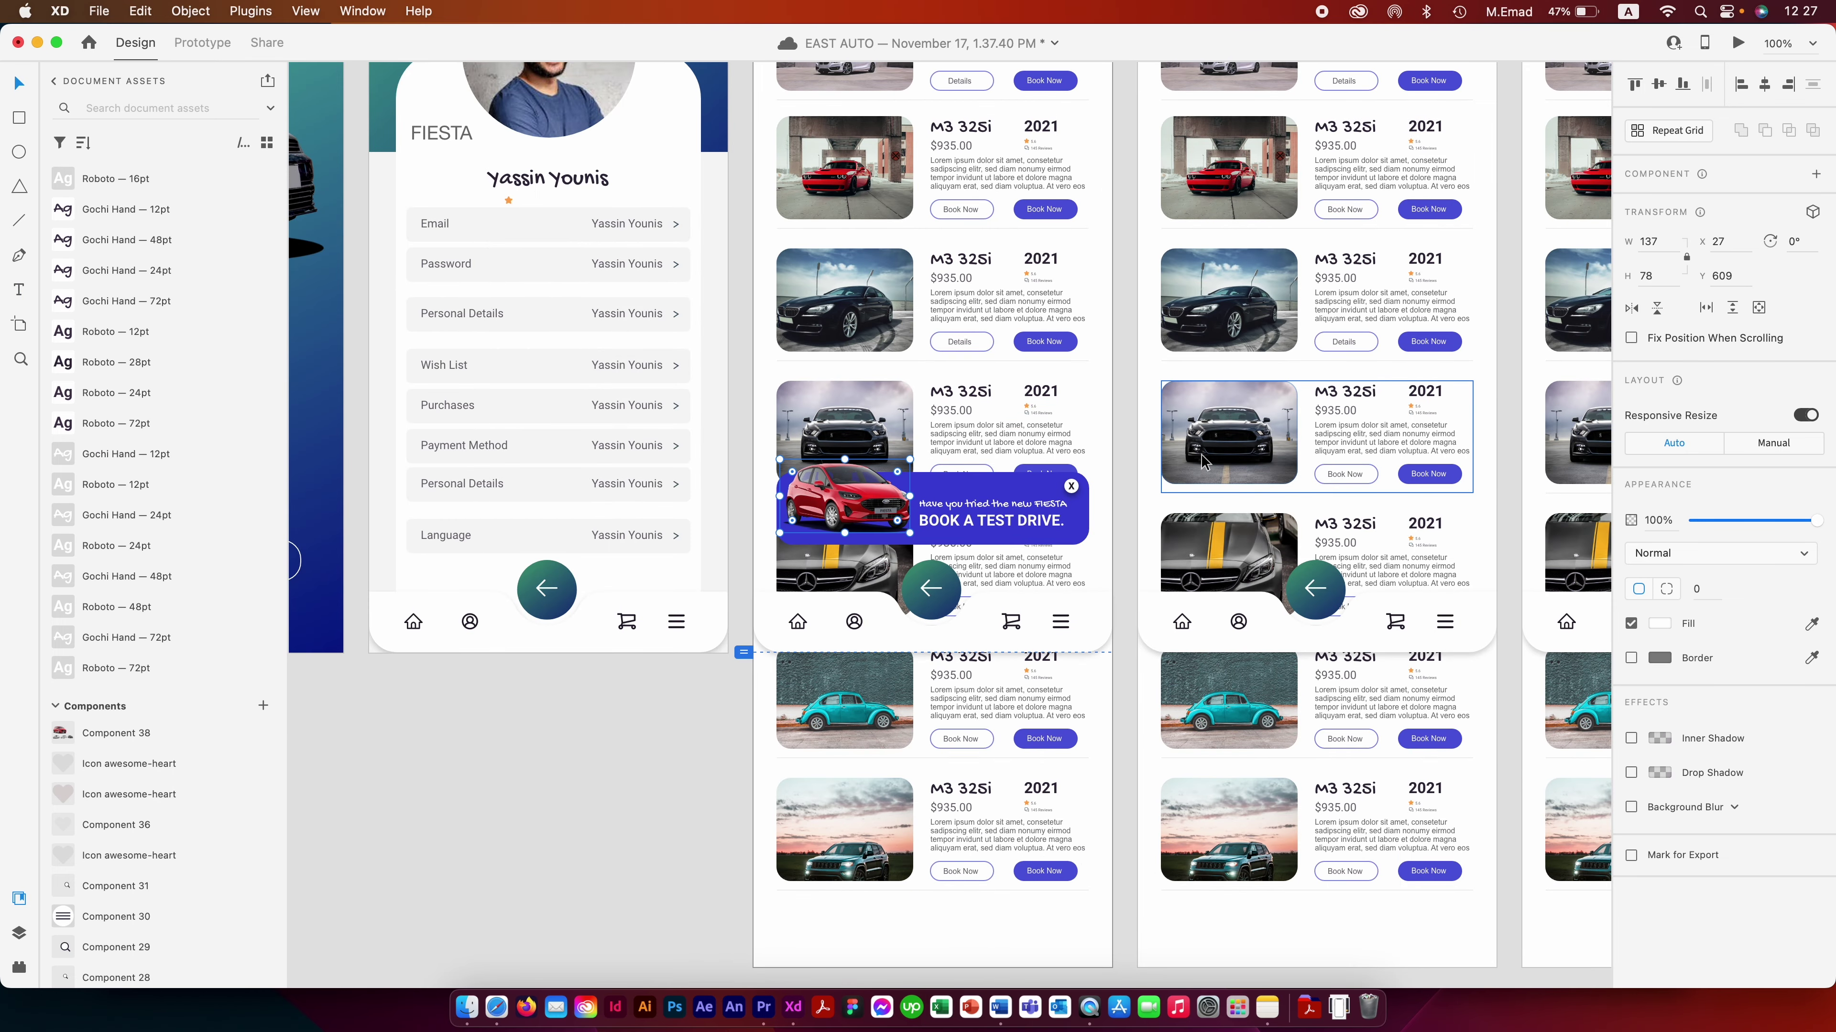
{"action": "left_click", "coordinate": [998, 535]}
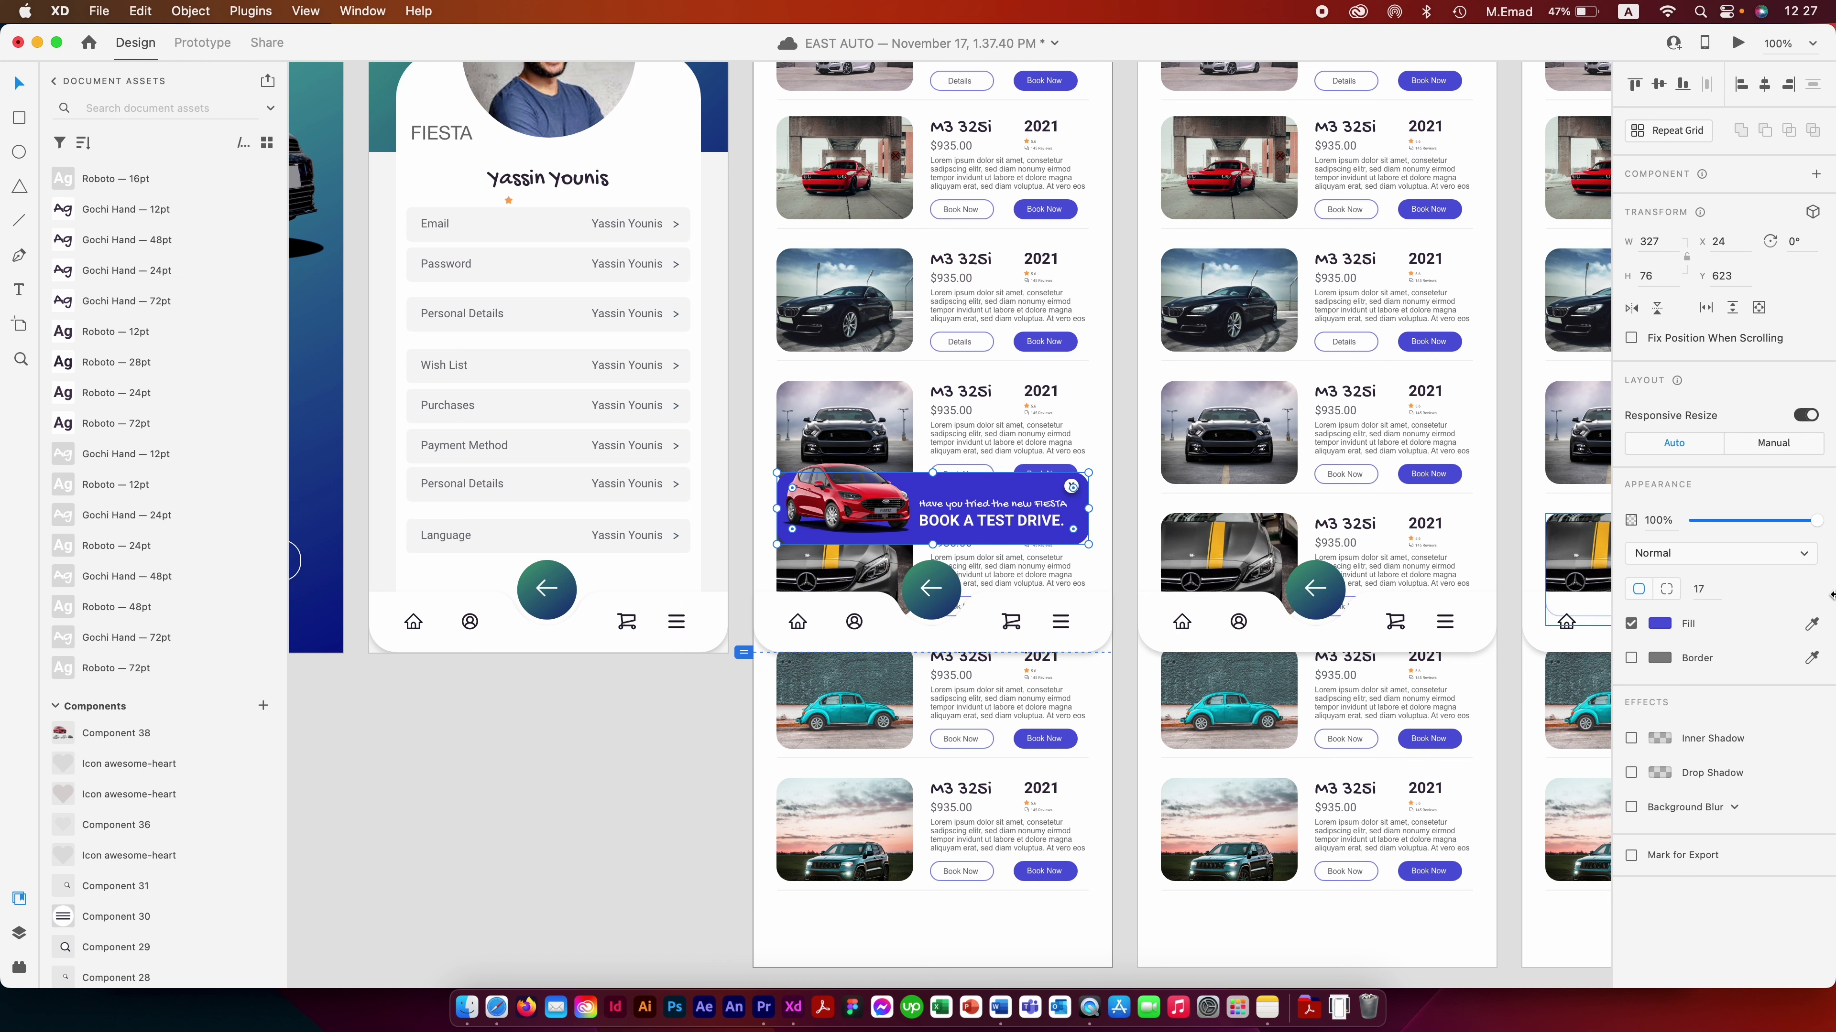
{"action": "left_click_drag", "start_coordinate": [1818, 520], "coordinate": [1812, 523]}
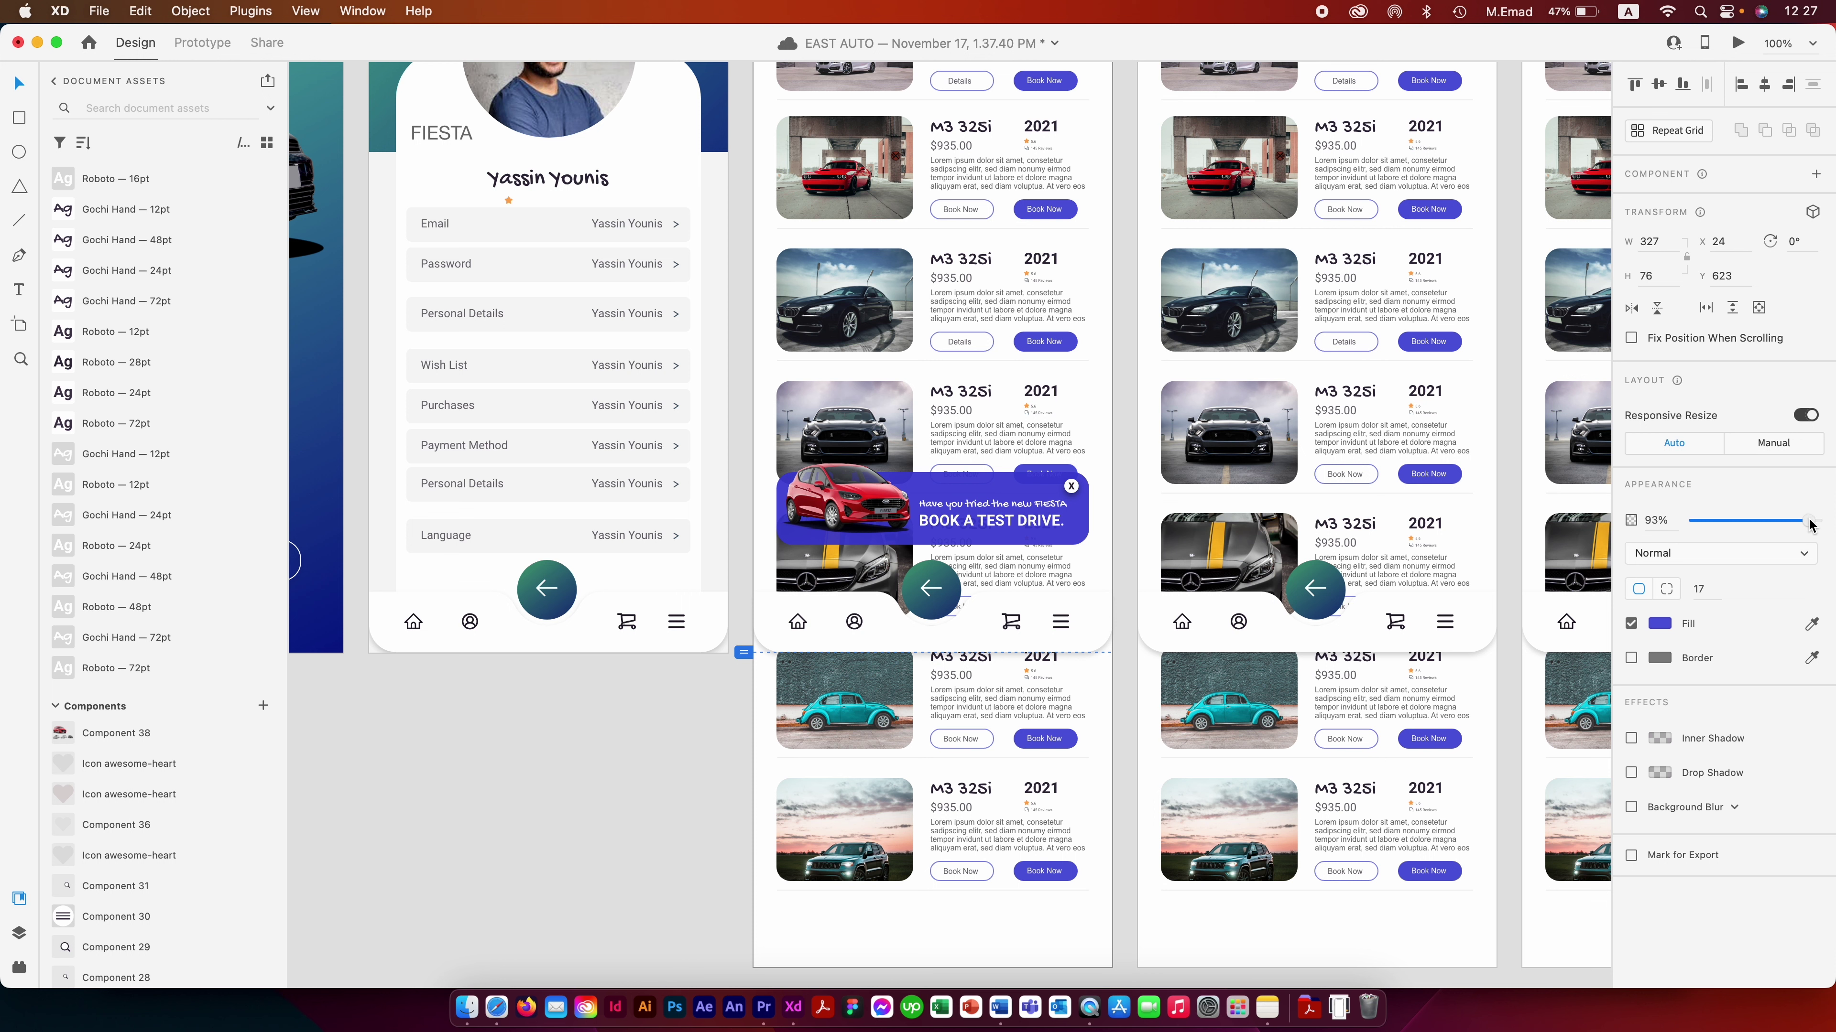
{"action": "left_click_drag", "start_coordinate": [1812, 524], "coordinate": [1807, 522]}
{"action": "double_click", "coordinate": [1045, 496]}
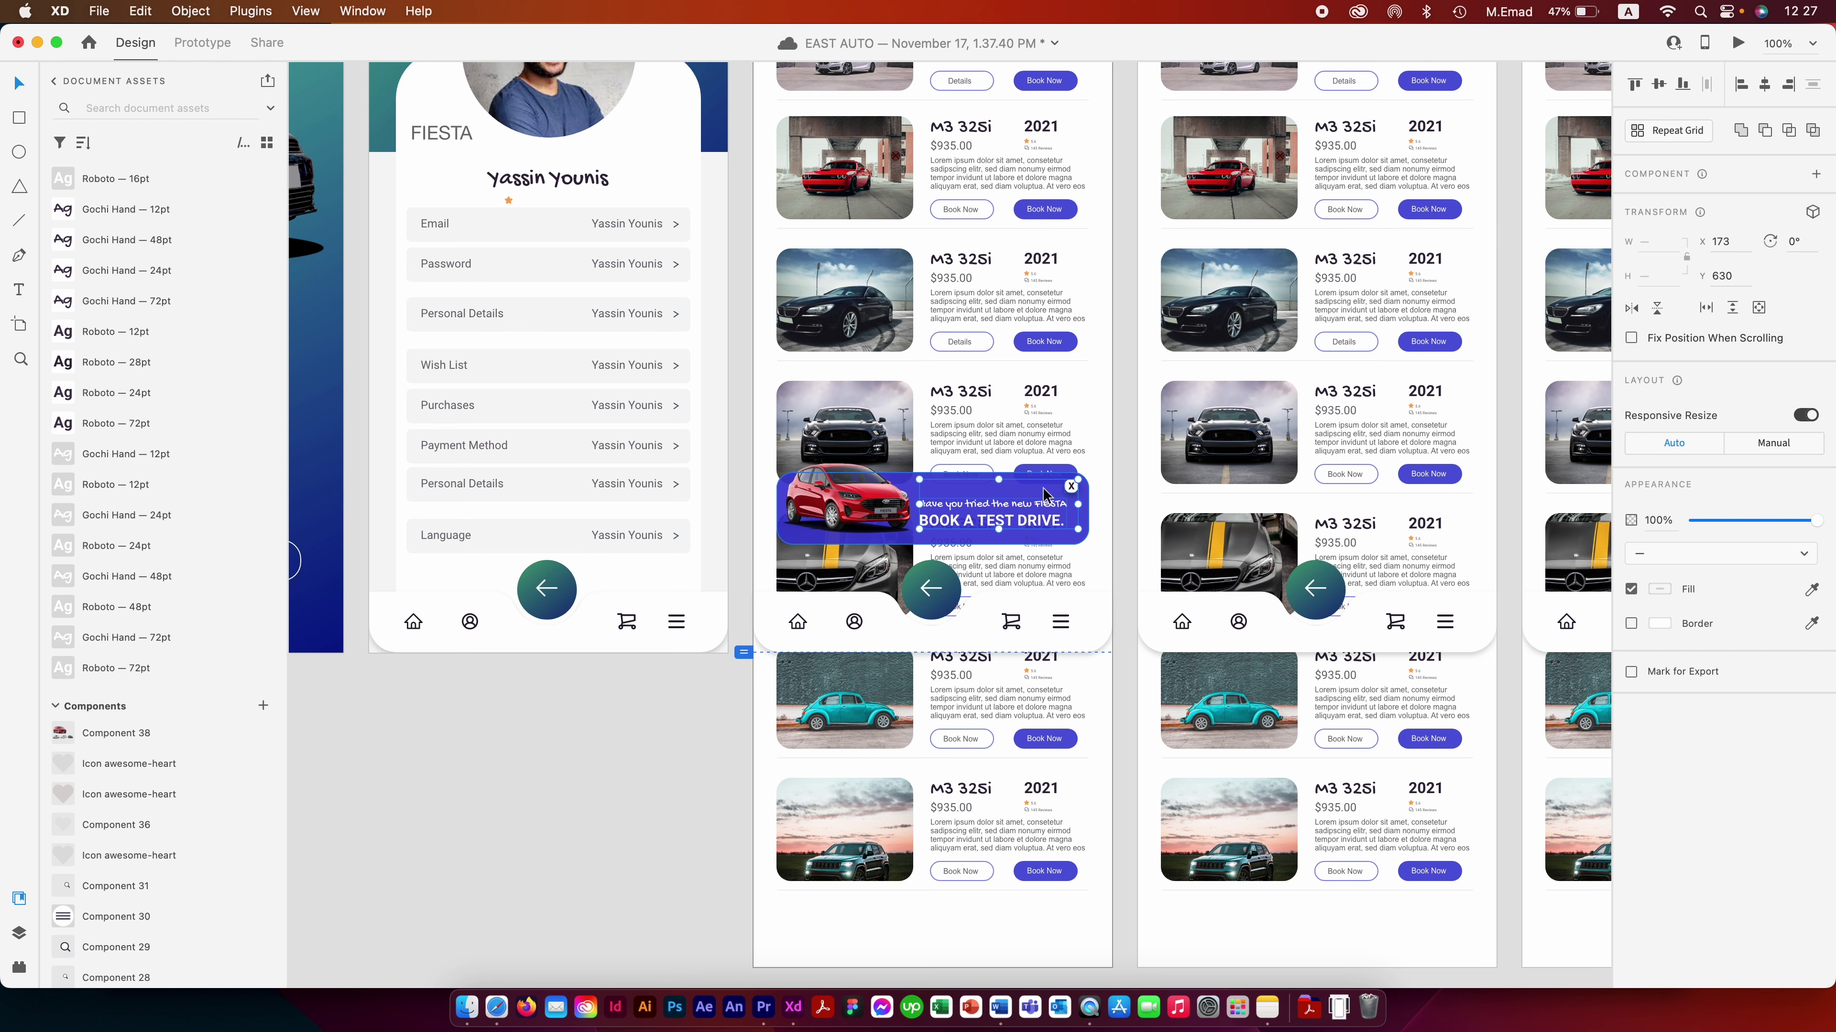
{"action": "right_click", "coordinate": [836, 498]}
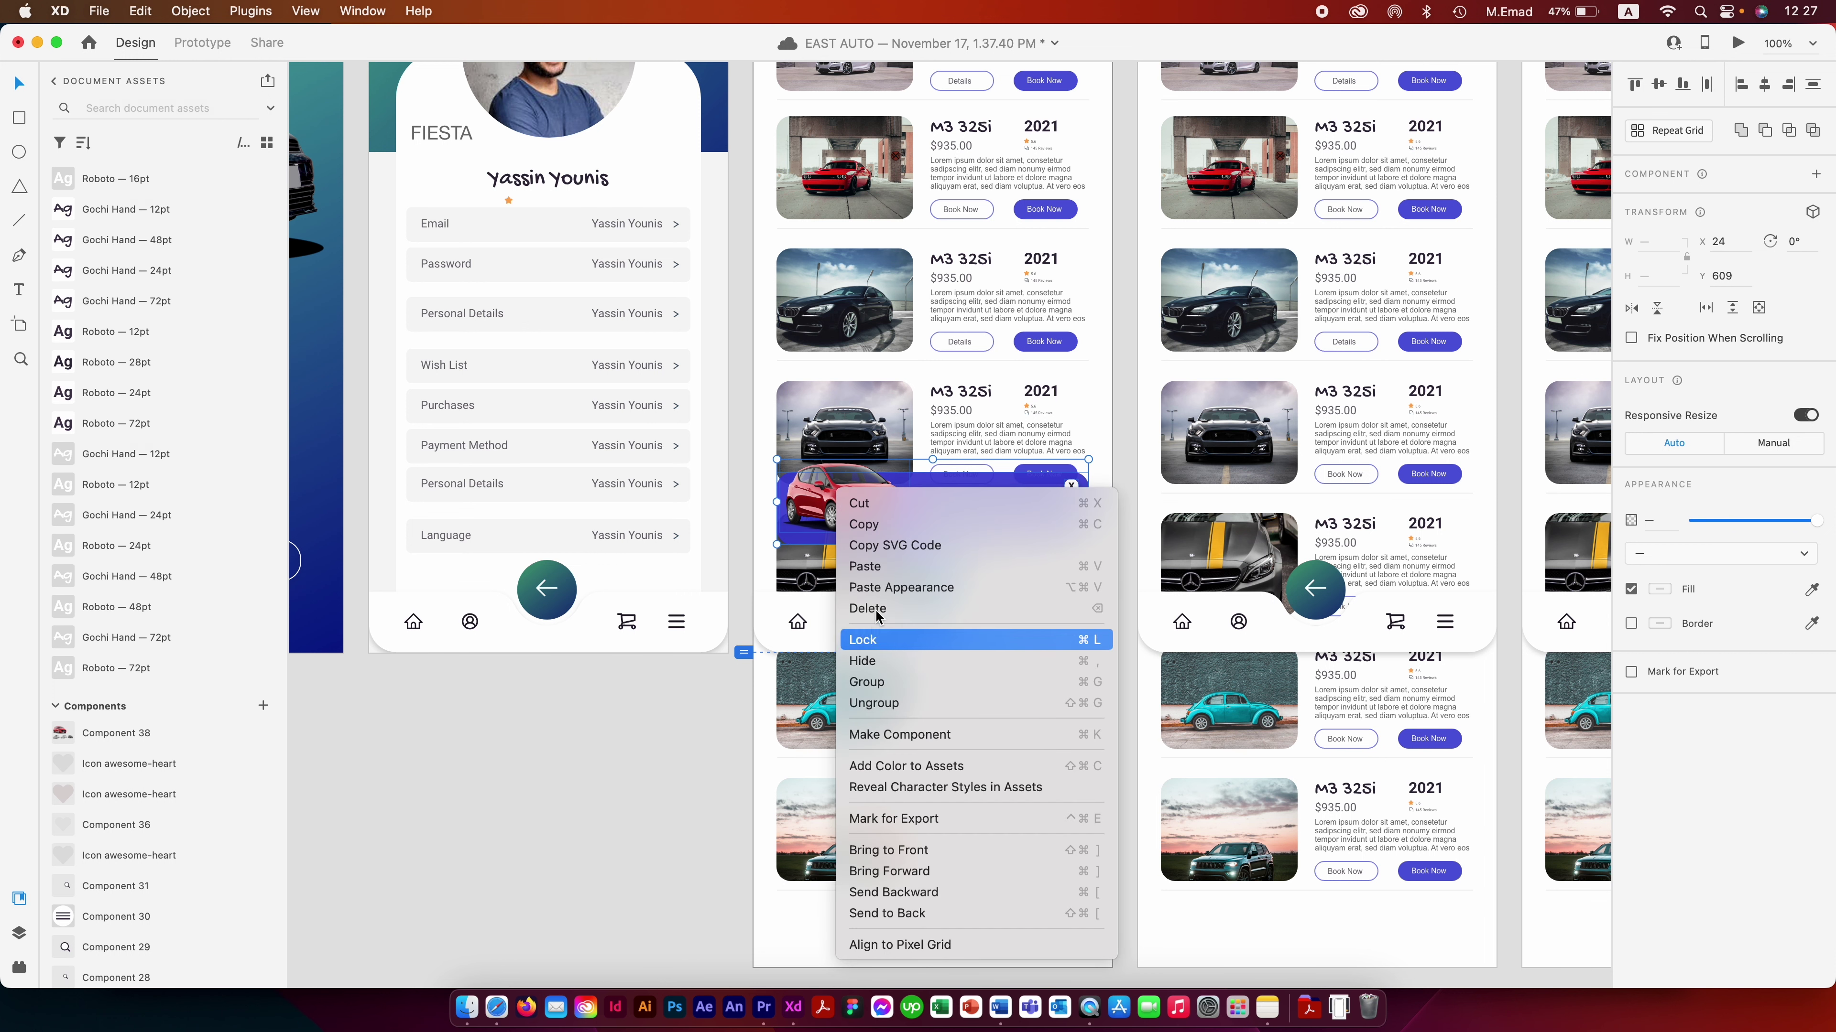
{"action": "left_click", "coordinate": [665, 750]}
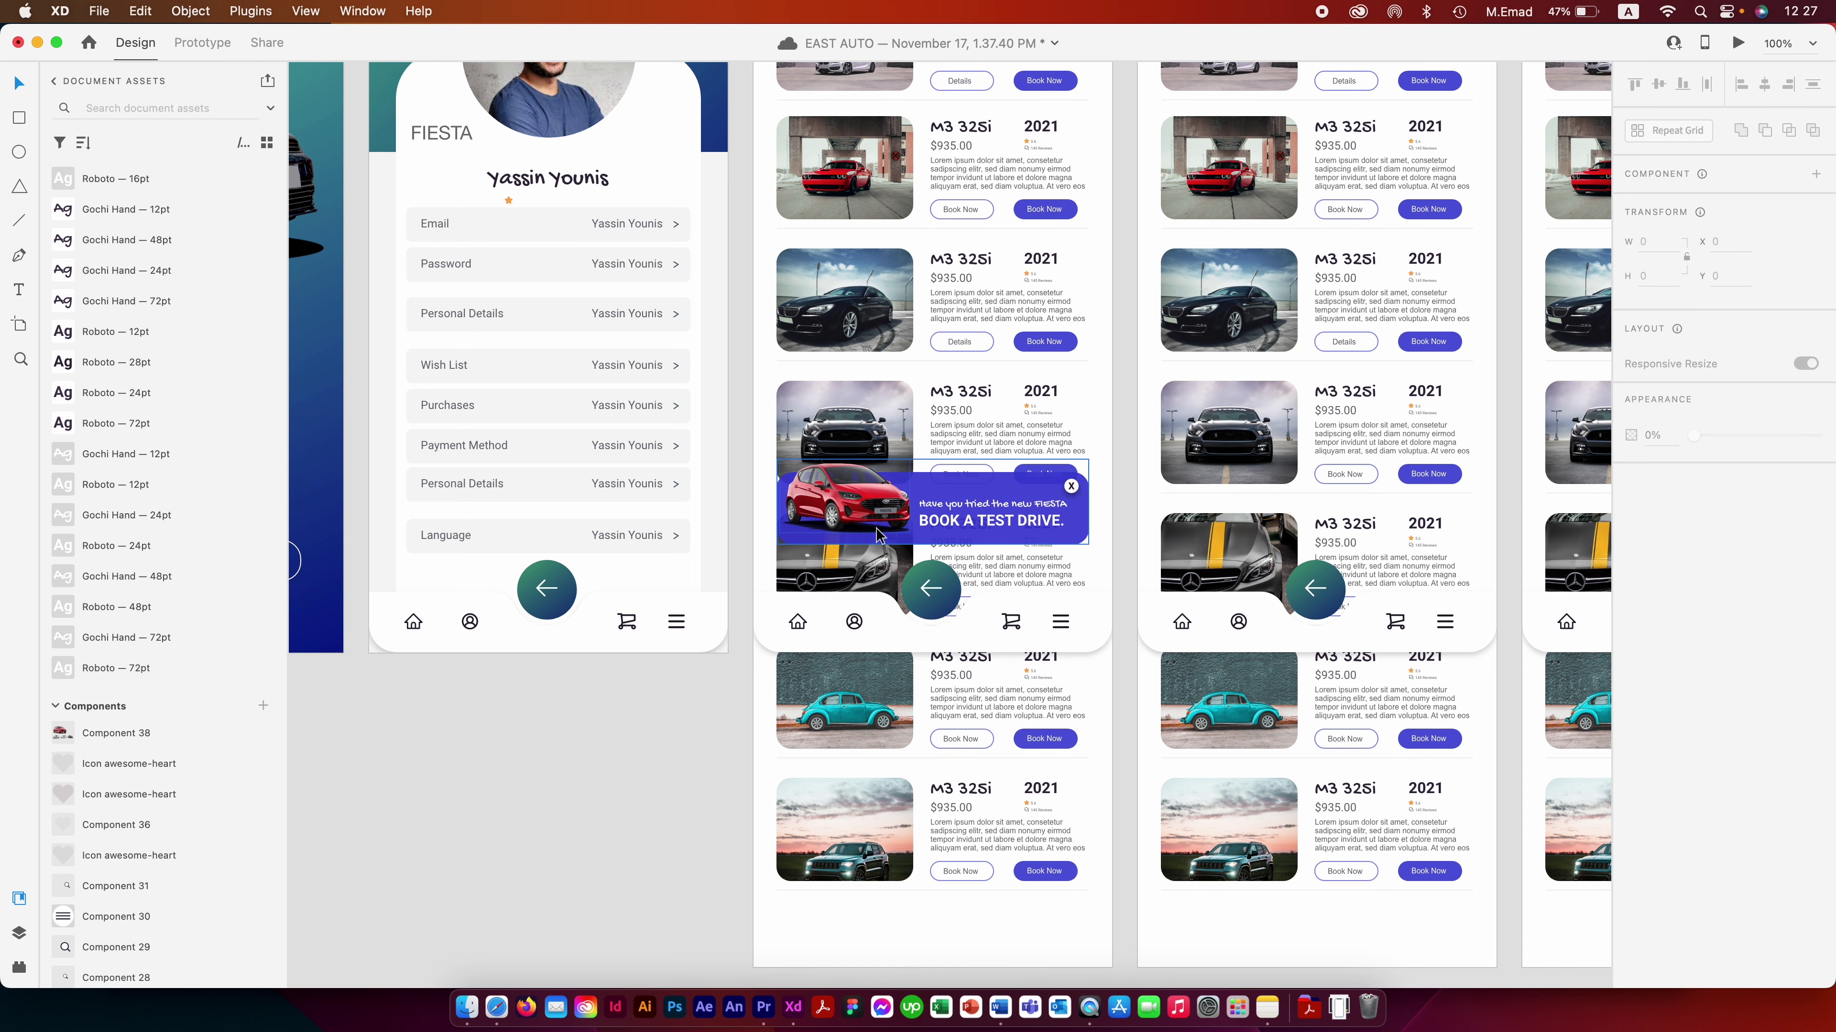
{"action": "scroll", "coordinate": [876, 535], "scroll_direction": "down", "scroll_amount": 2}
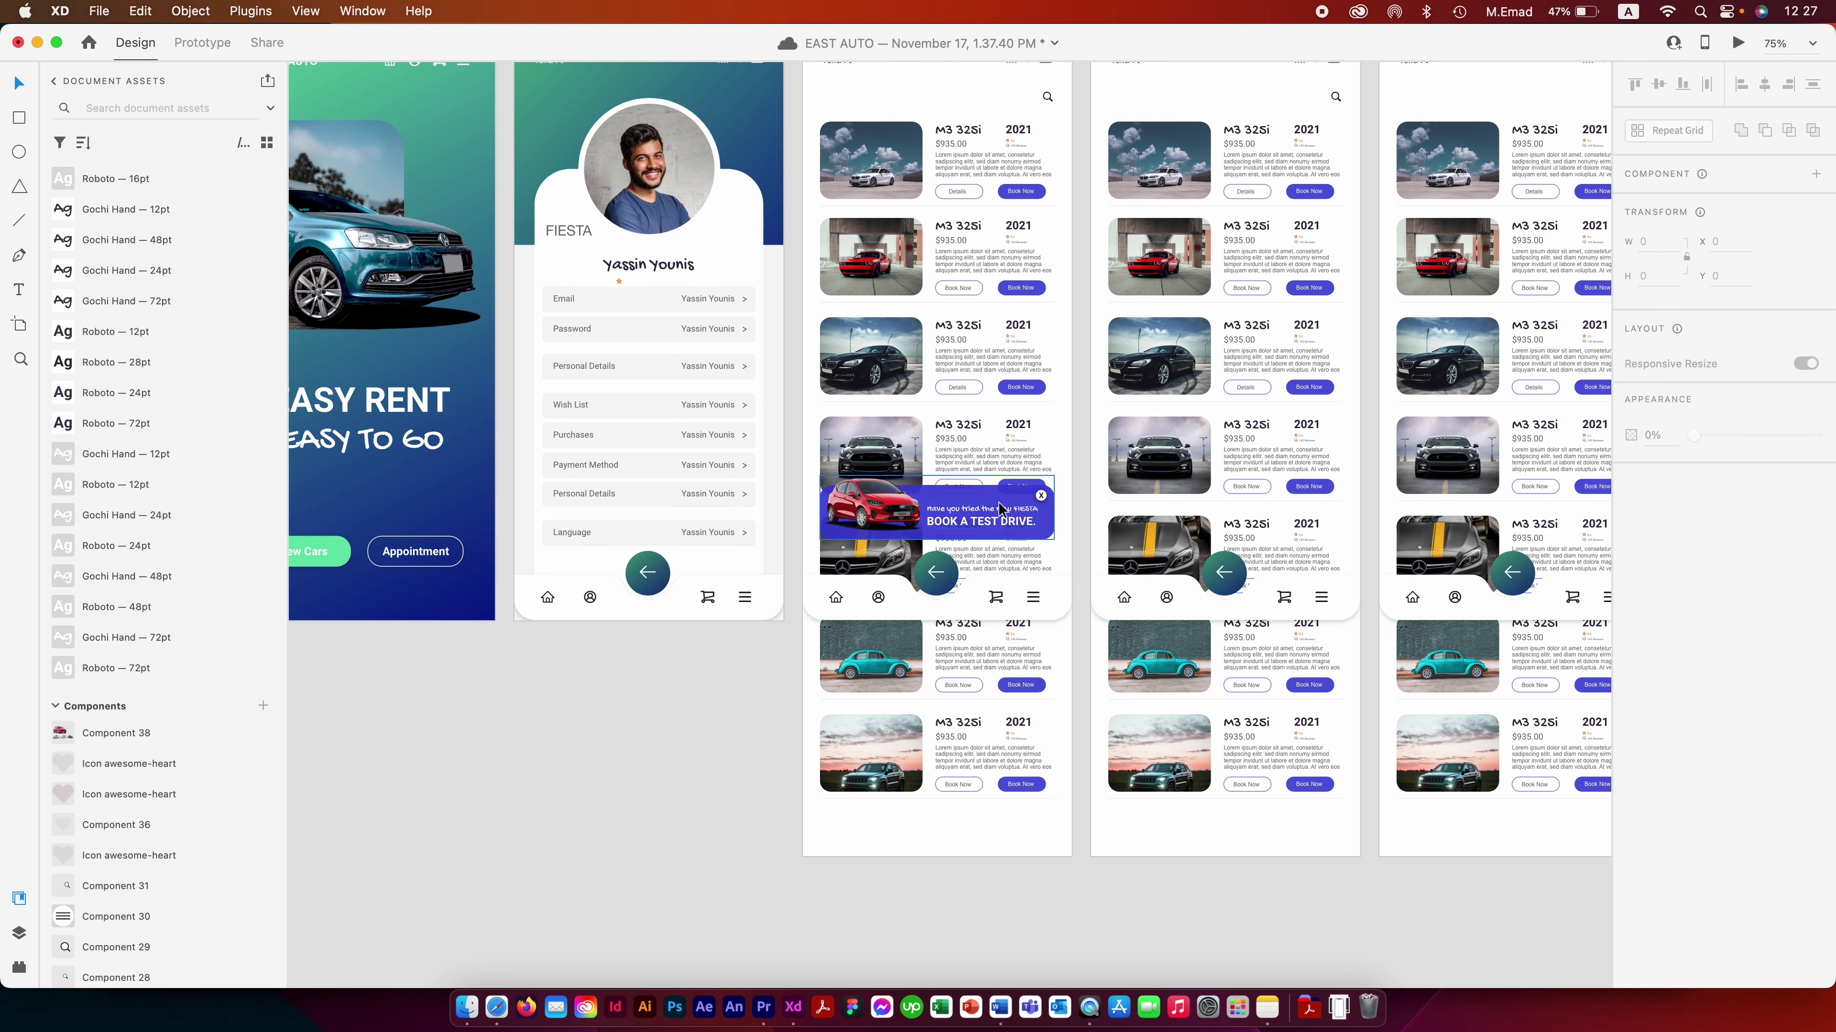
{"action": "scroll", "coordinate": [1005, 501], "scroll_direction": "up", "scroll_amount": 3}
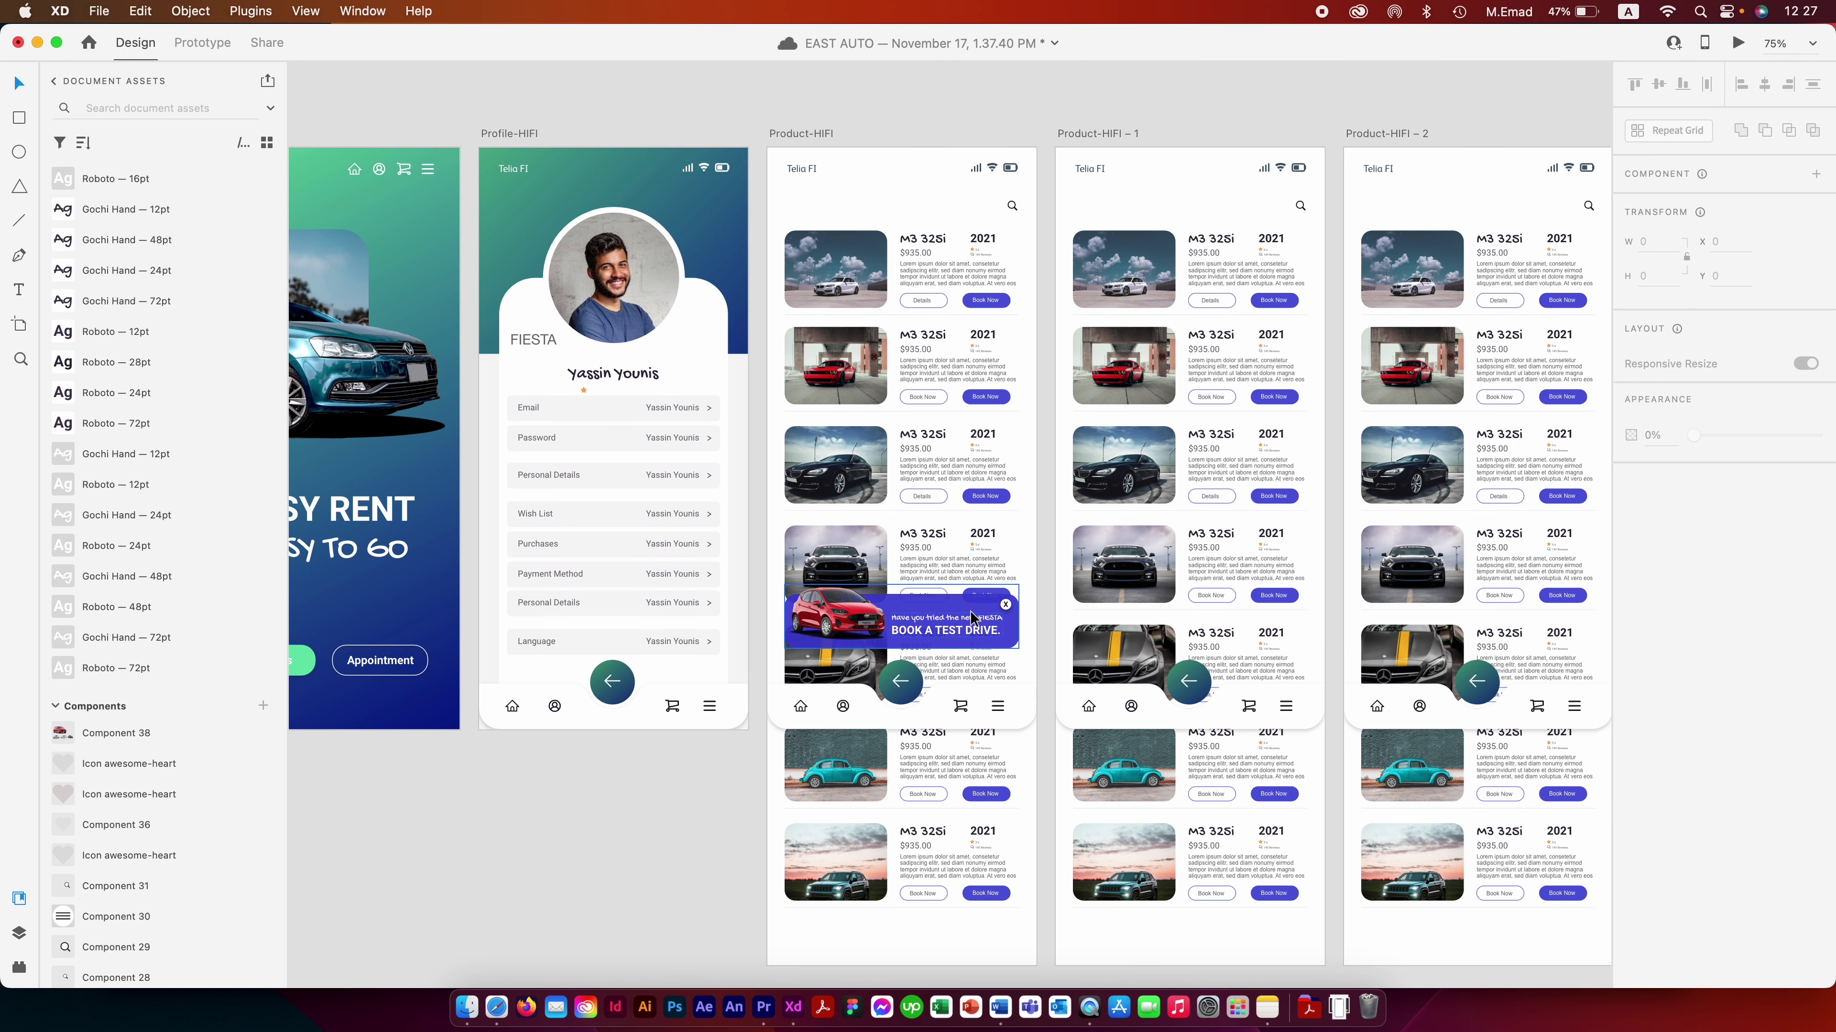
{"action": "left_click", "coordinate": [826, 144]}
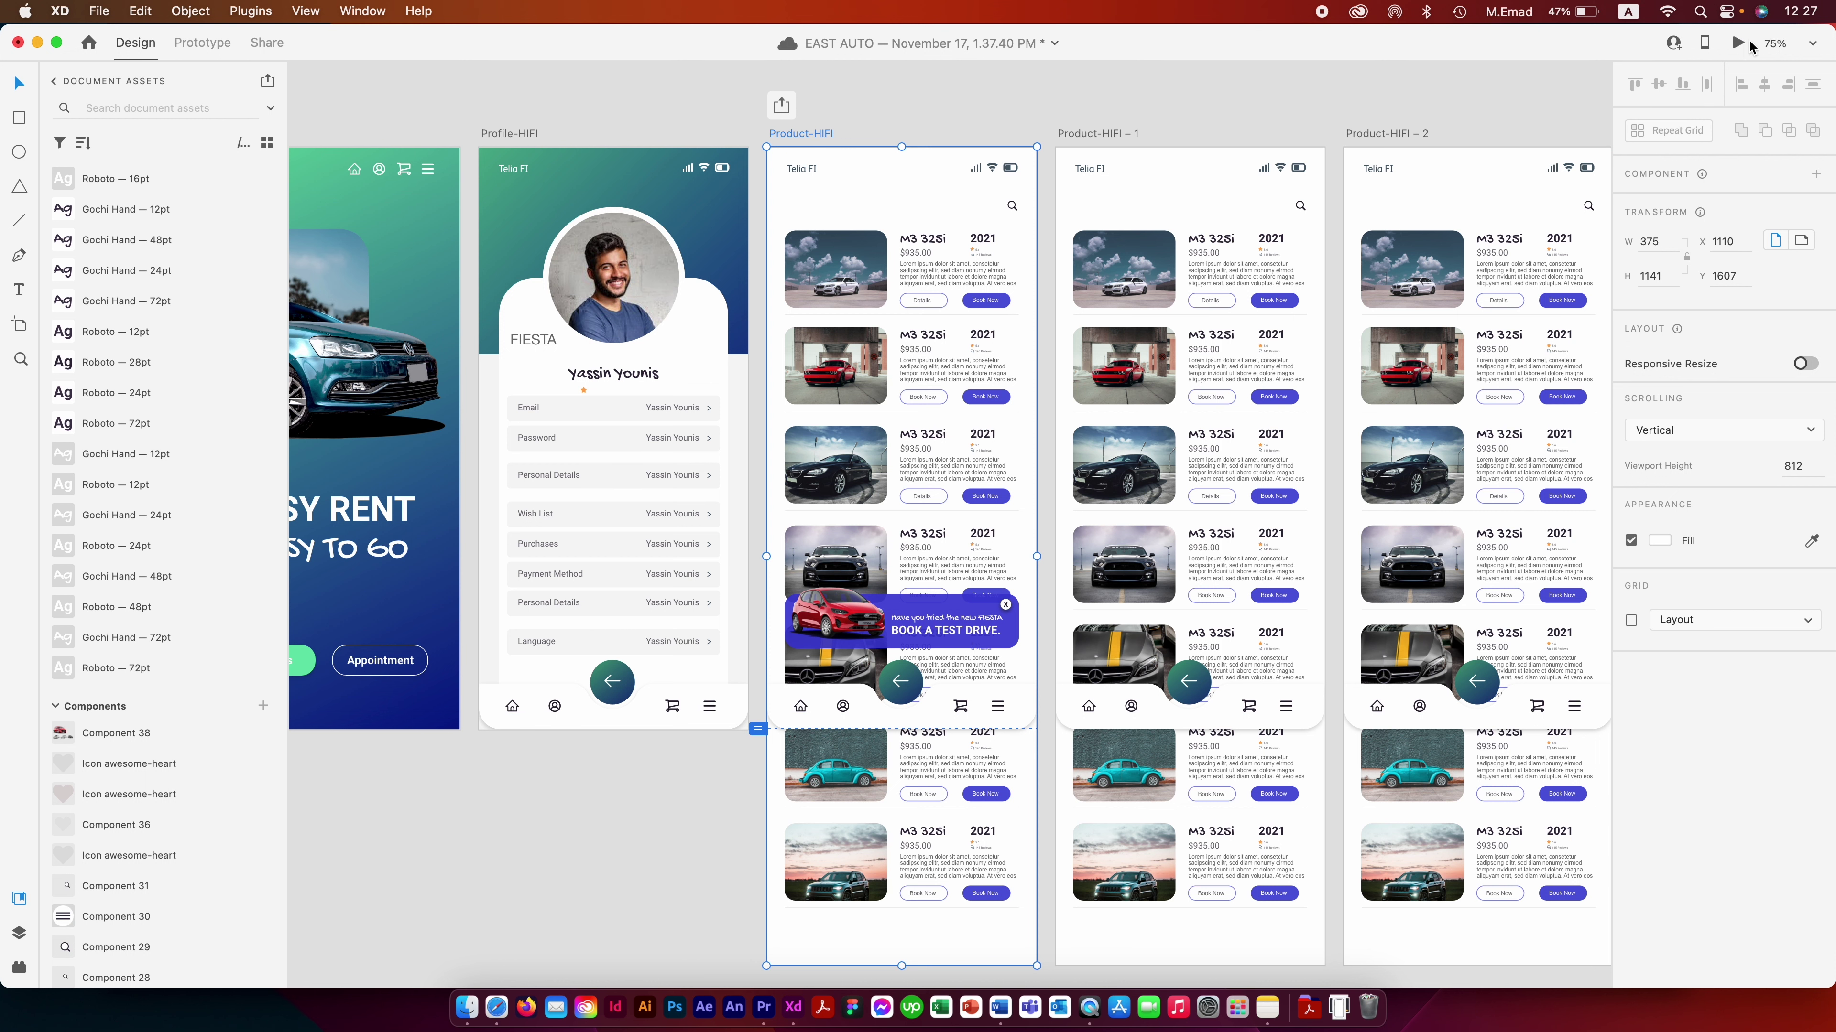
{"action": "left_click", "coordinate": [1737, 45]}
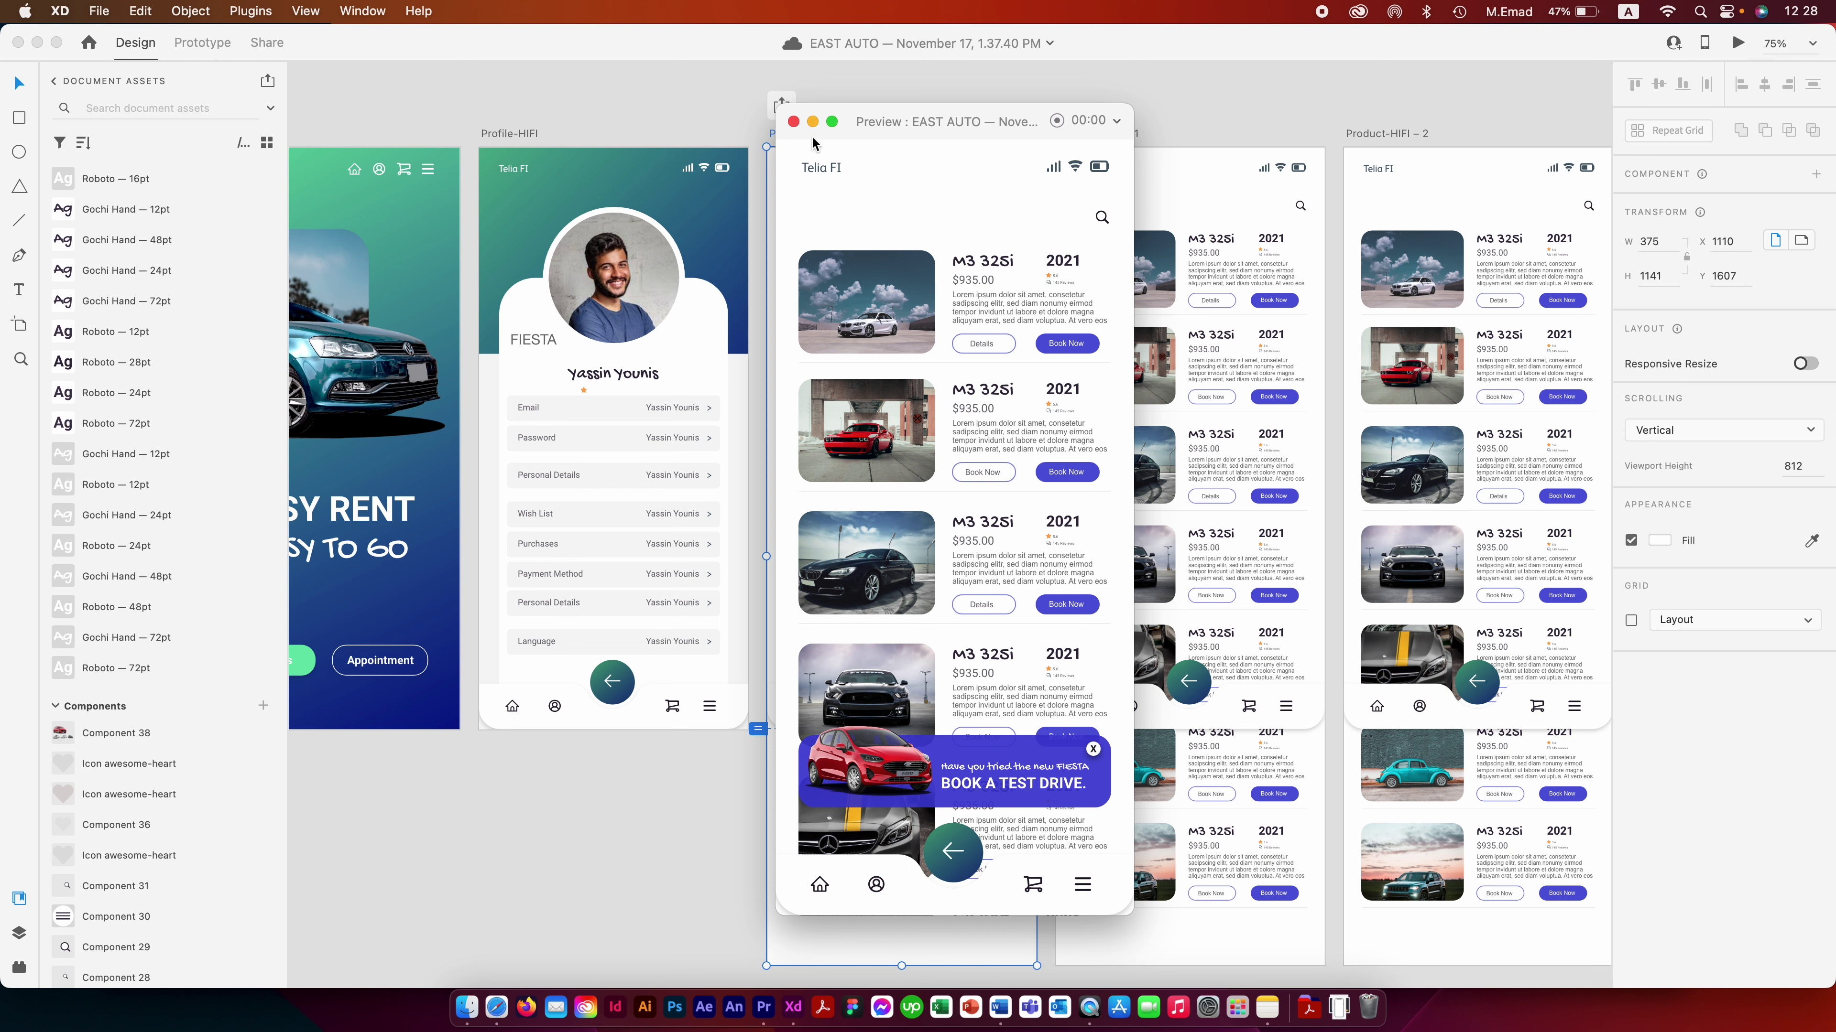
{"action": "left_click", "coordinate": [793, 121]}
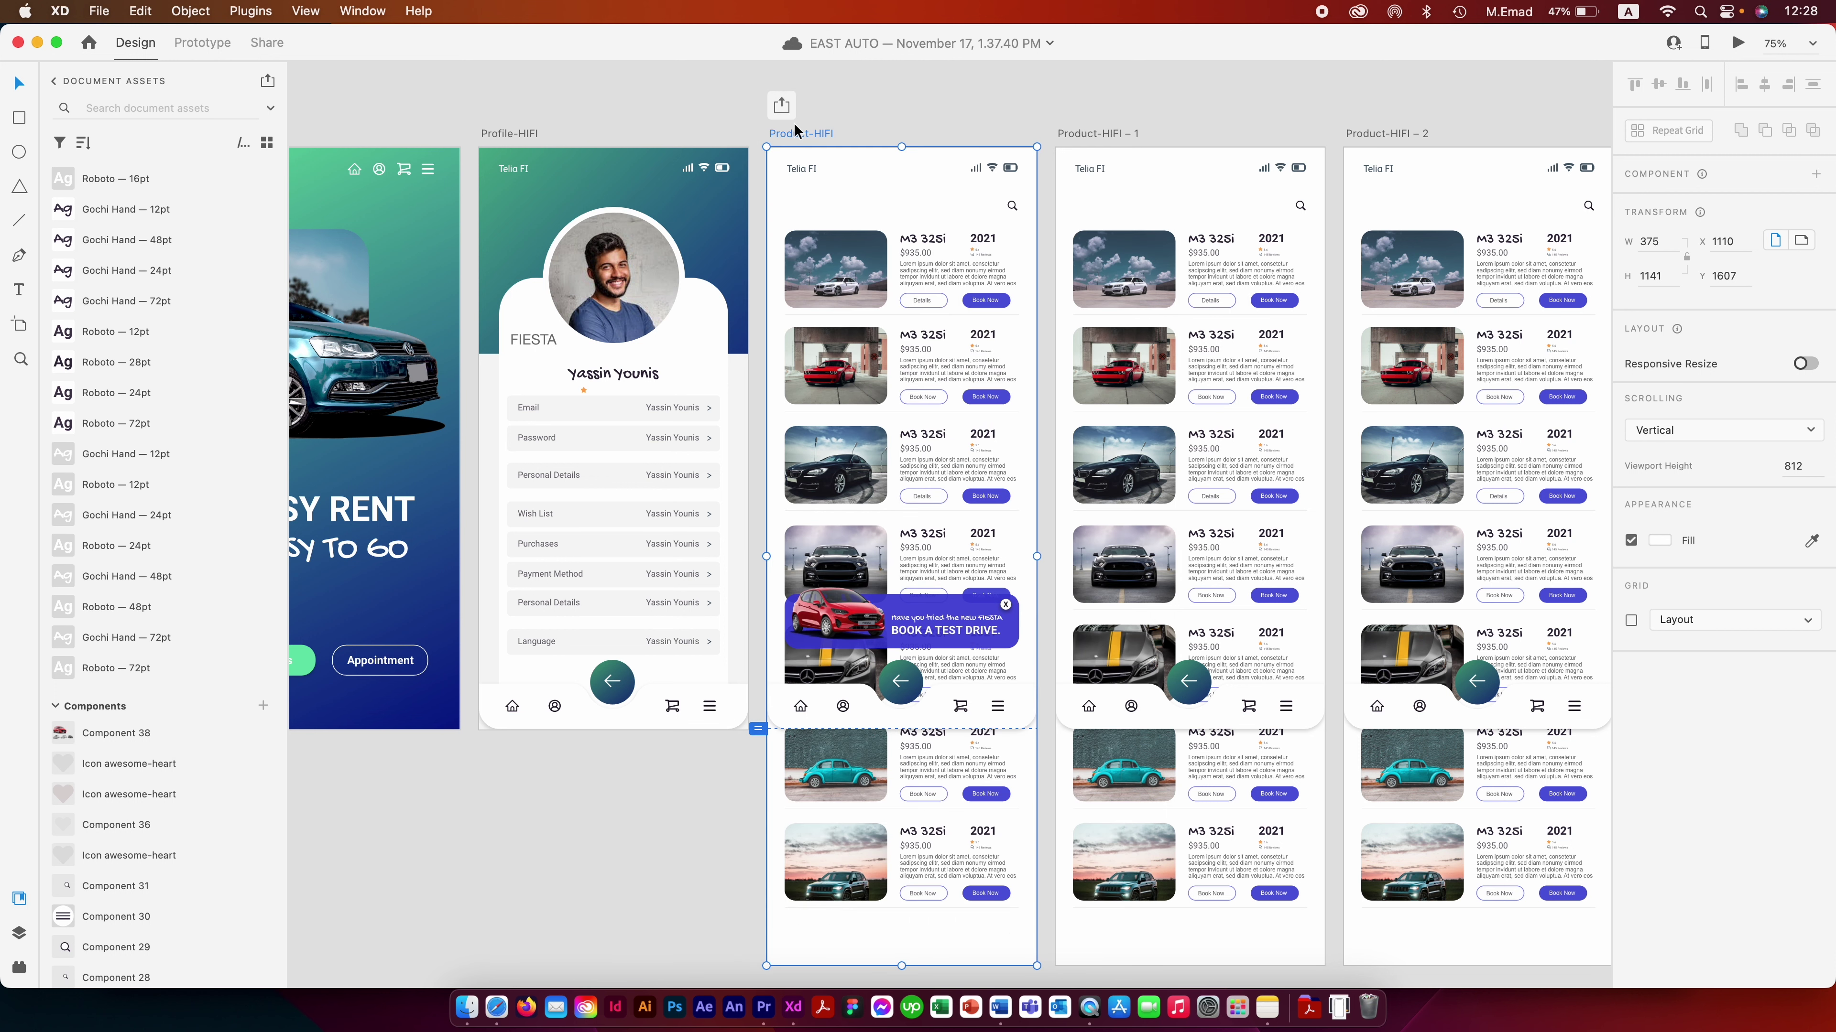
{"action": "left_click", "coordinate": [871, 116]}
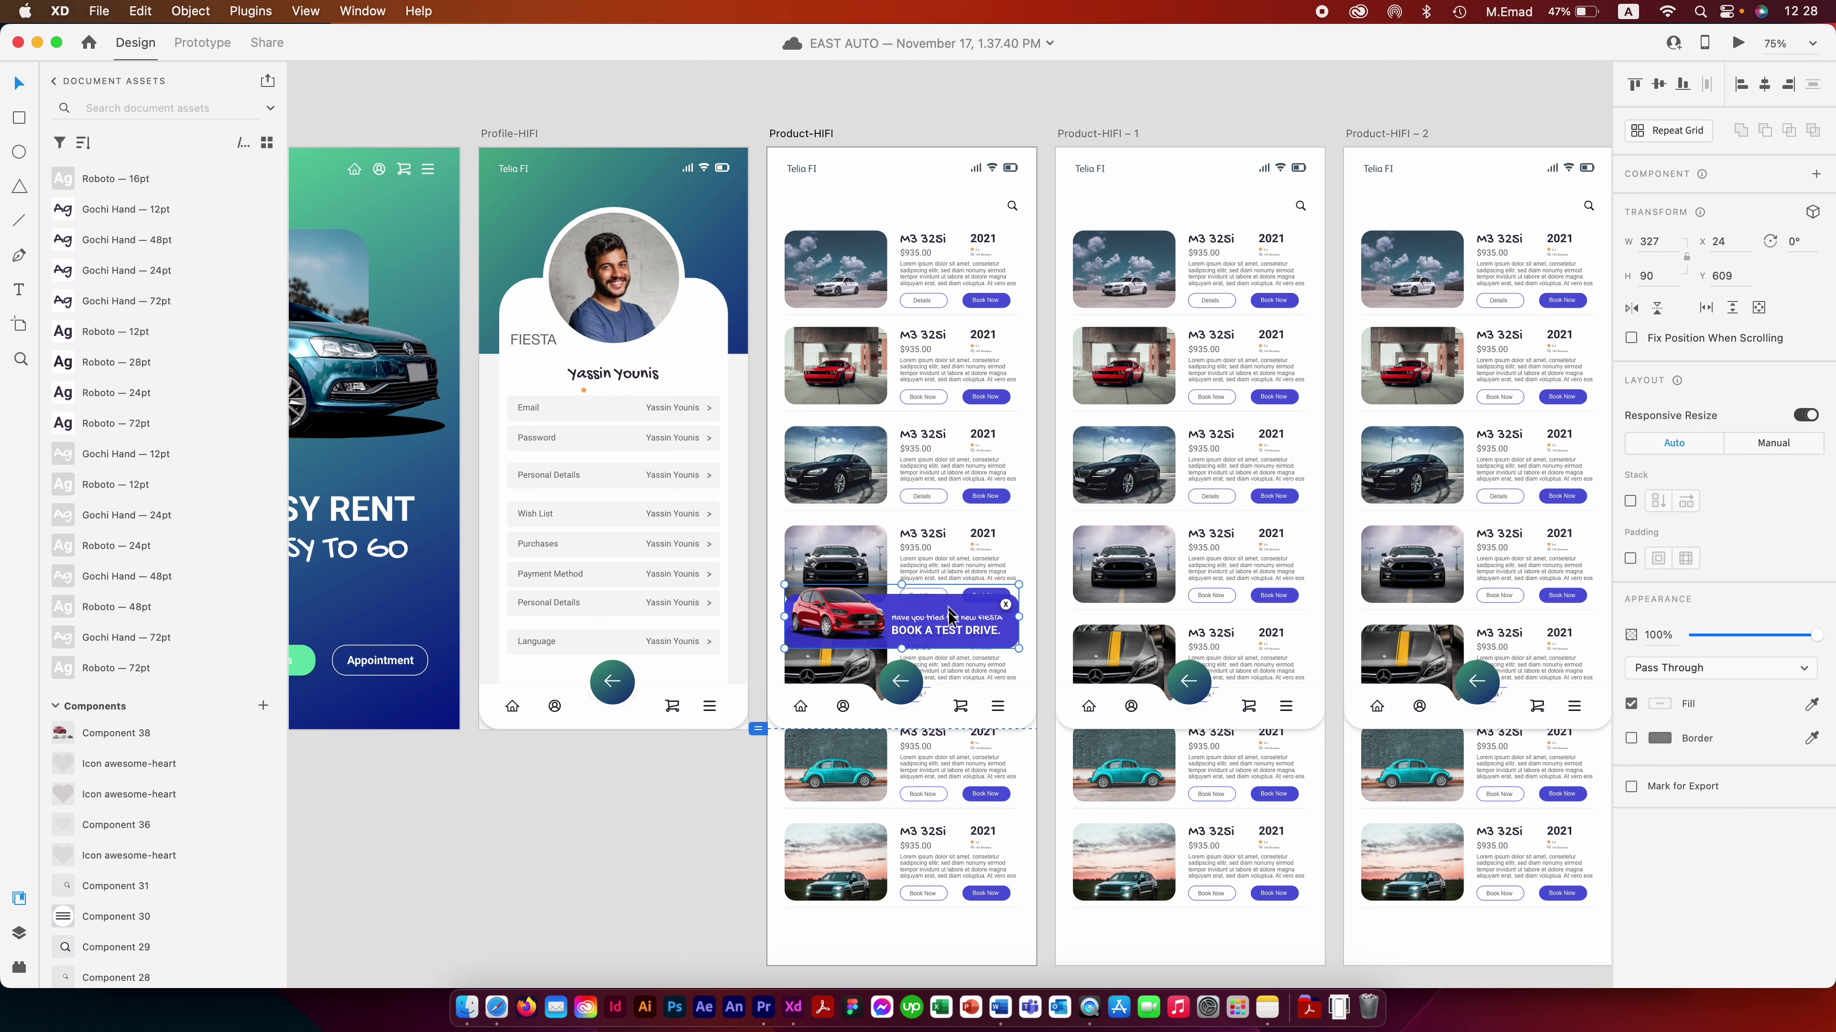
- Move the banner down the Product-HIFI – 1 screen and set its opacity to 0%
{"action": "left_click_drag", "start_coordinate": [948, 604], "coordinate": [947, 741]}
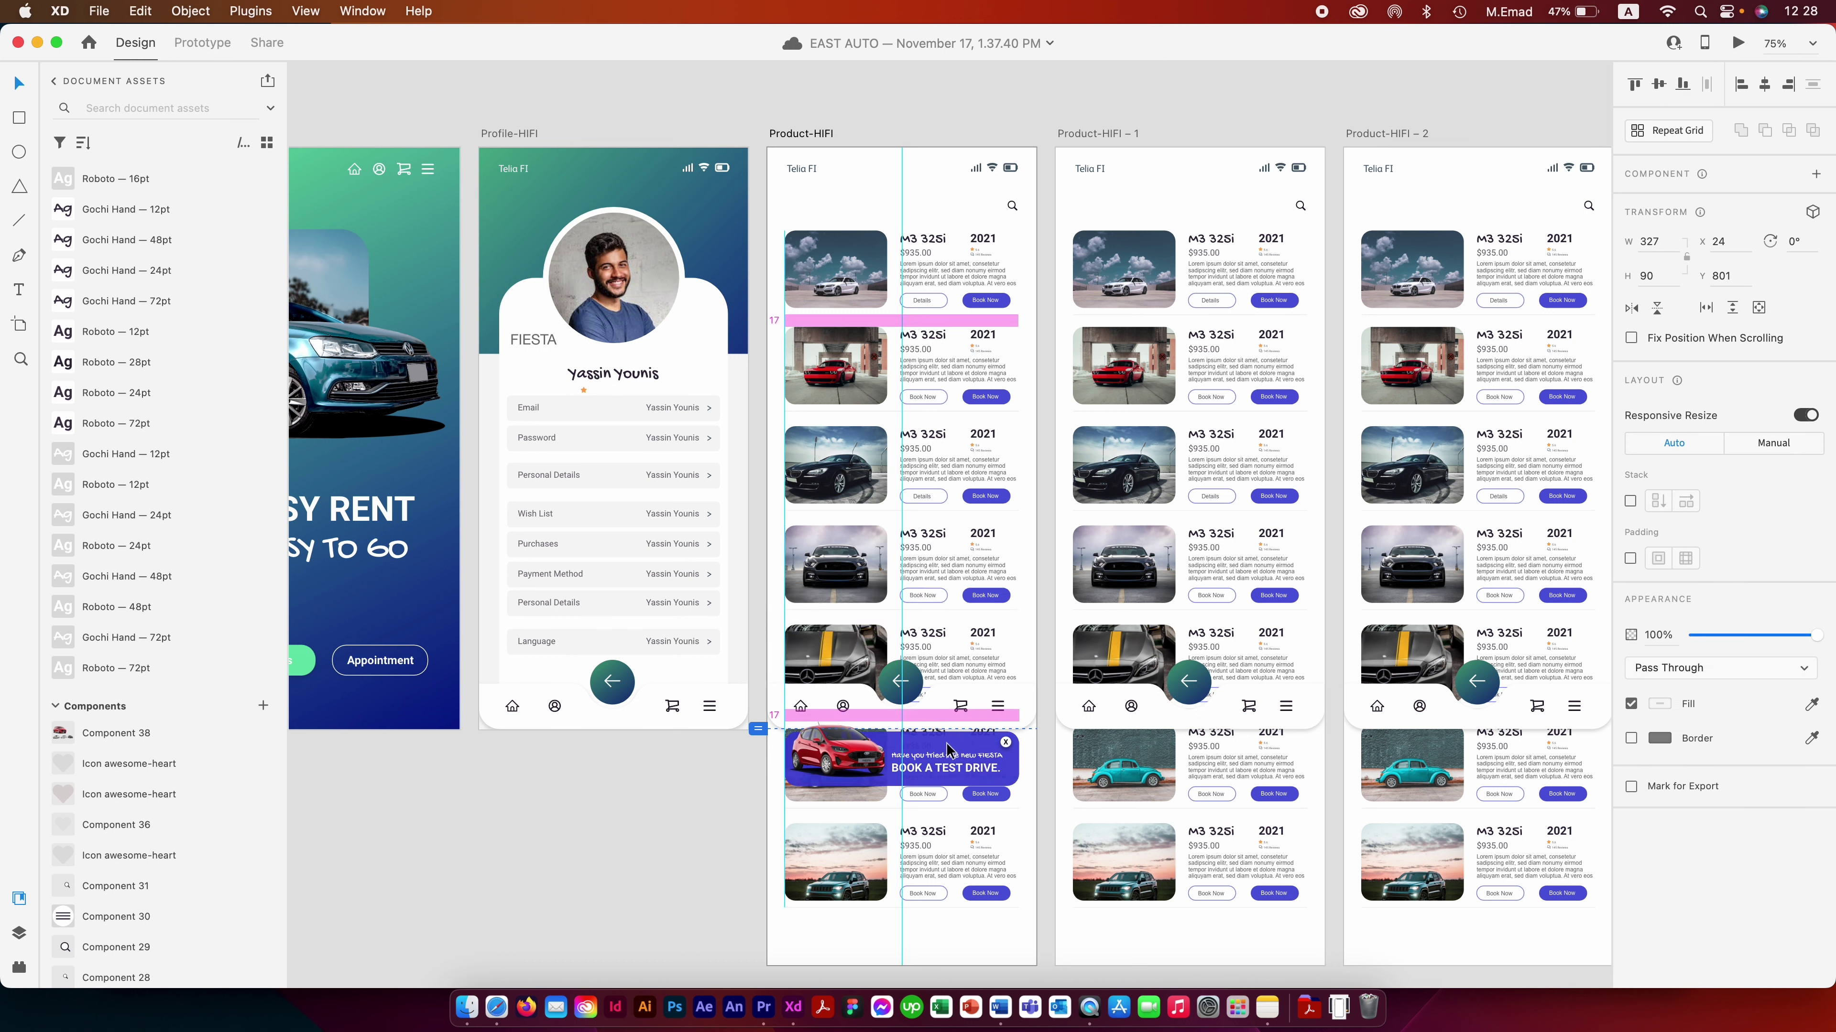
{"action": "mouse_move", "coordinate": [946, 742]}
{"action": "left_mouse_down"}
{"action": "mouse_move", "coordinate": [1219, 636]}
{"action": "mouse_move", "coordinate": [1194, 620]}
{"action": "left_mouse_up"}
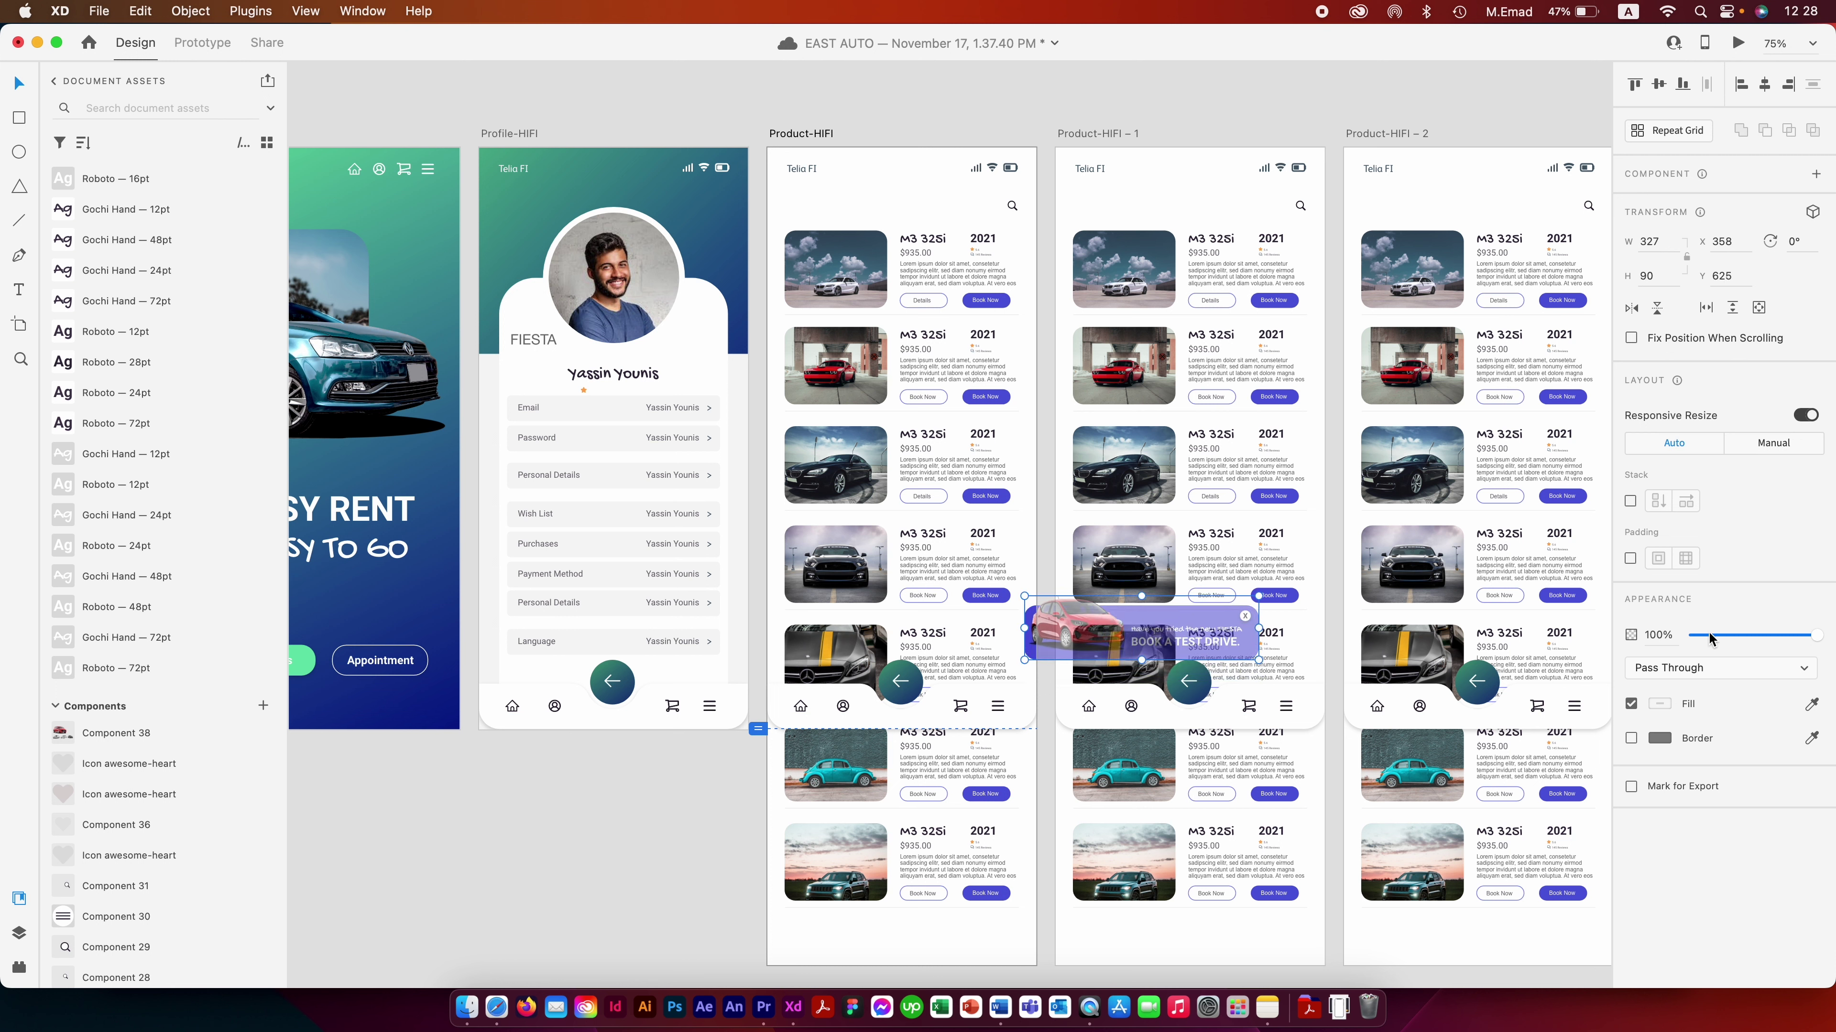
{"action": "left_click_drag", "start_coordinate": [1816, 637], "coordinate": [1689, 636]}
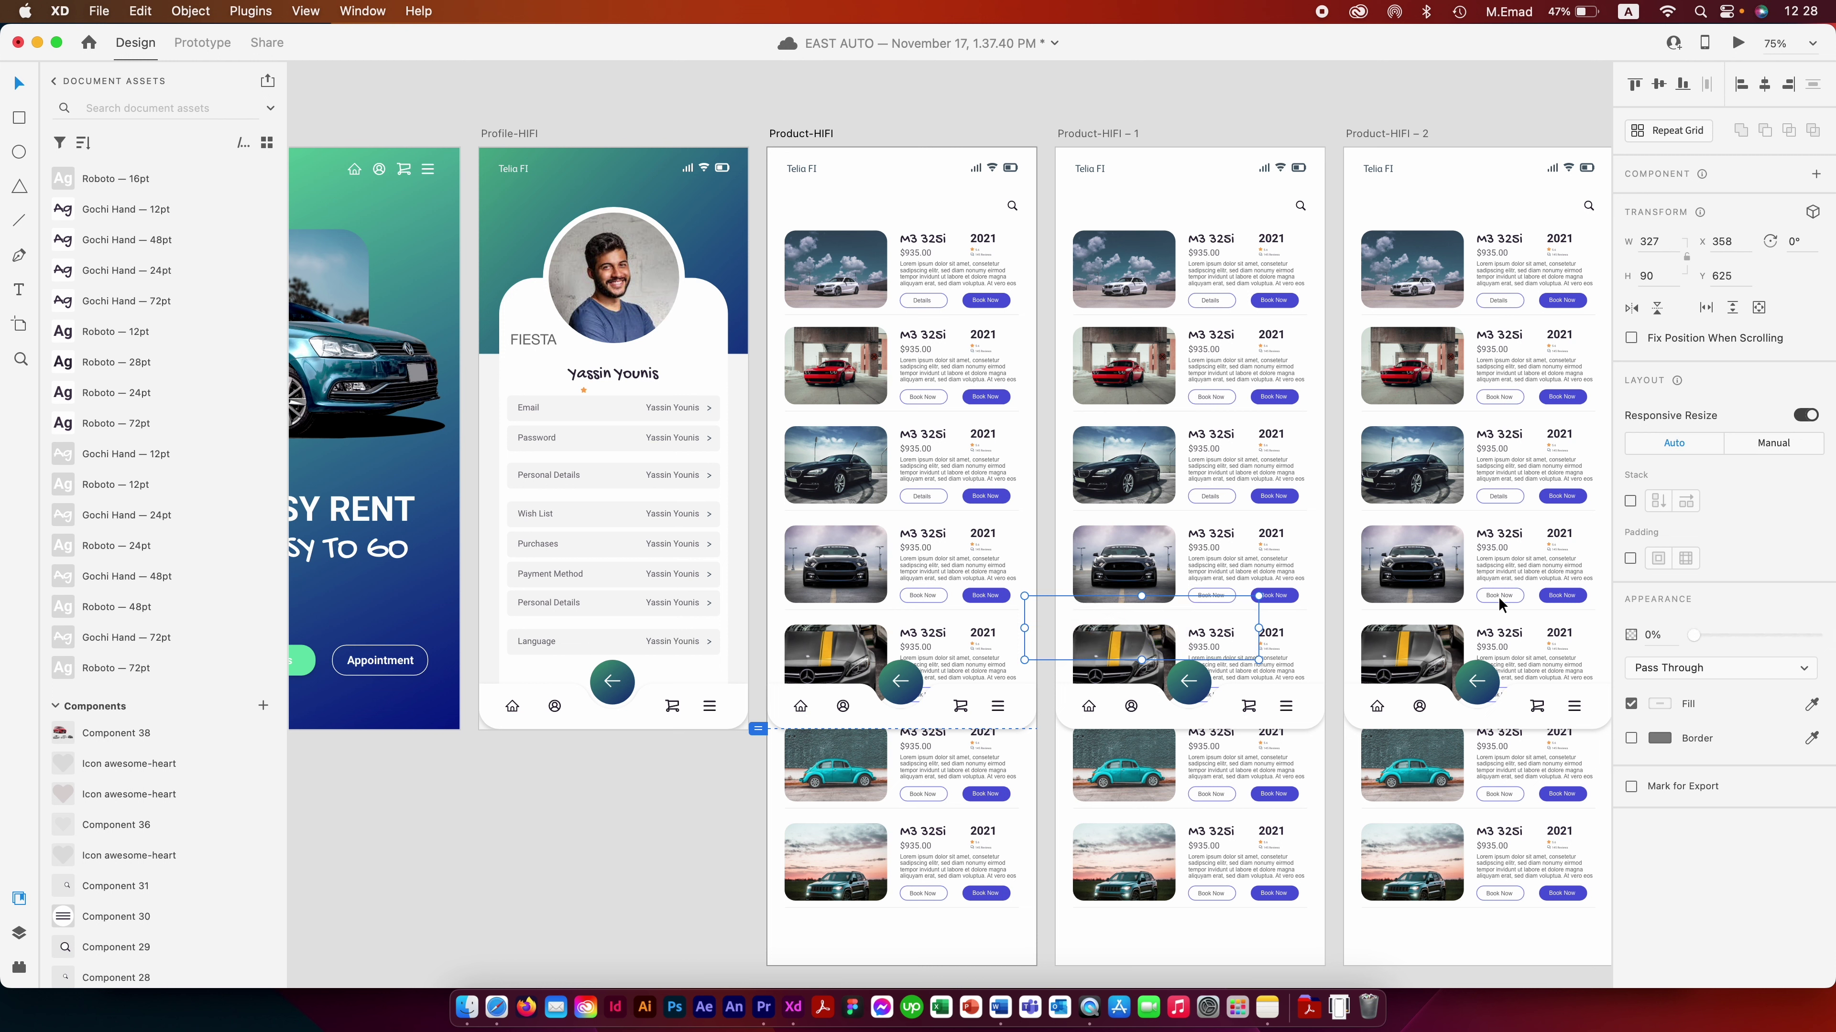
- Restore the banner to full opacity and move it onto the Product-HIFI – 1 screen
{"action": "left_click", "coordinate": [786, 133]}
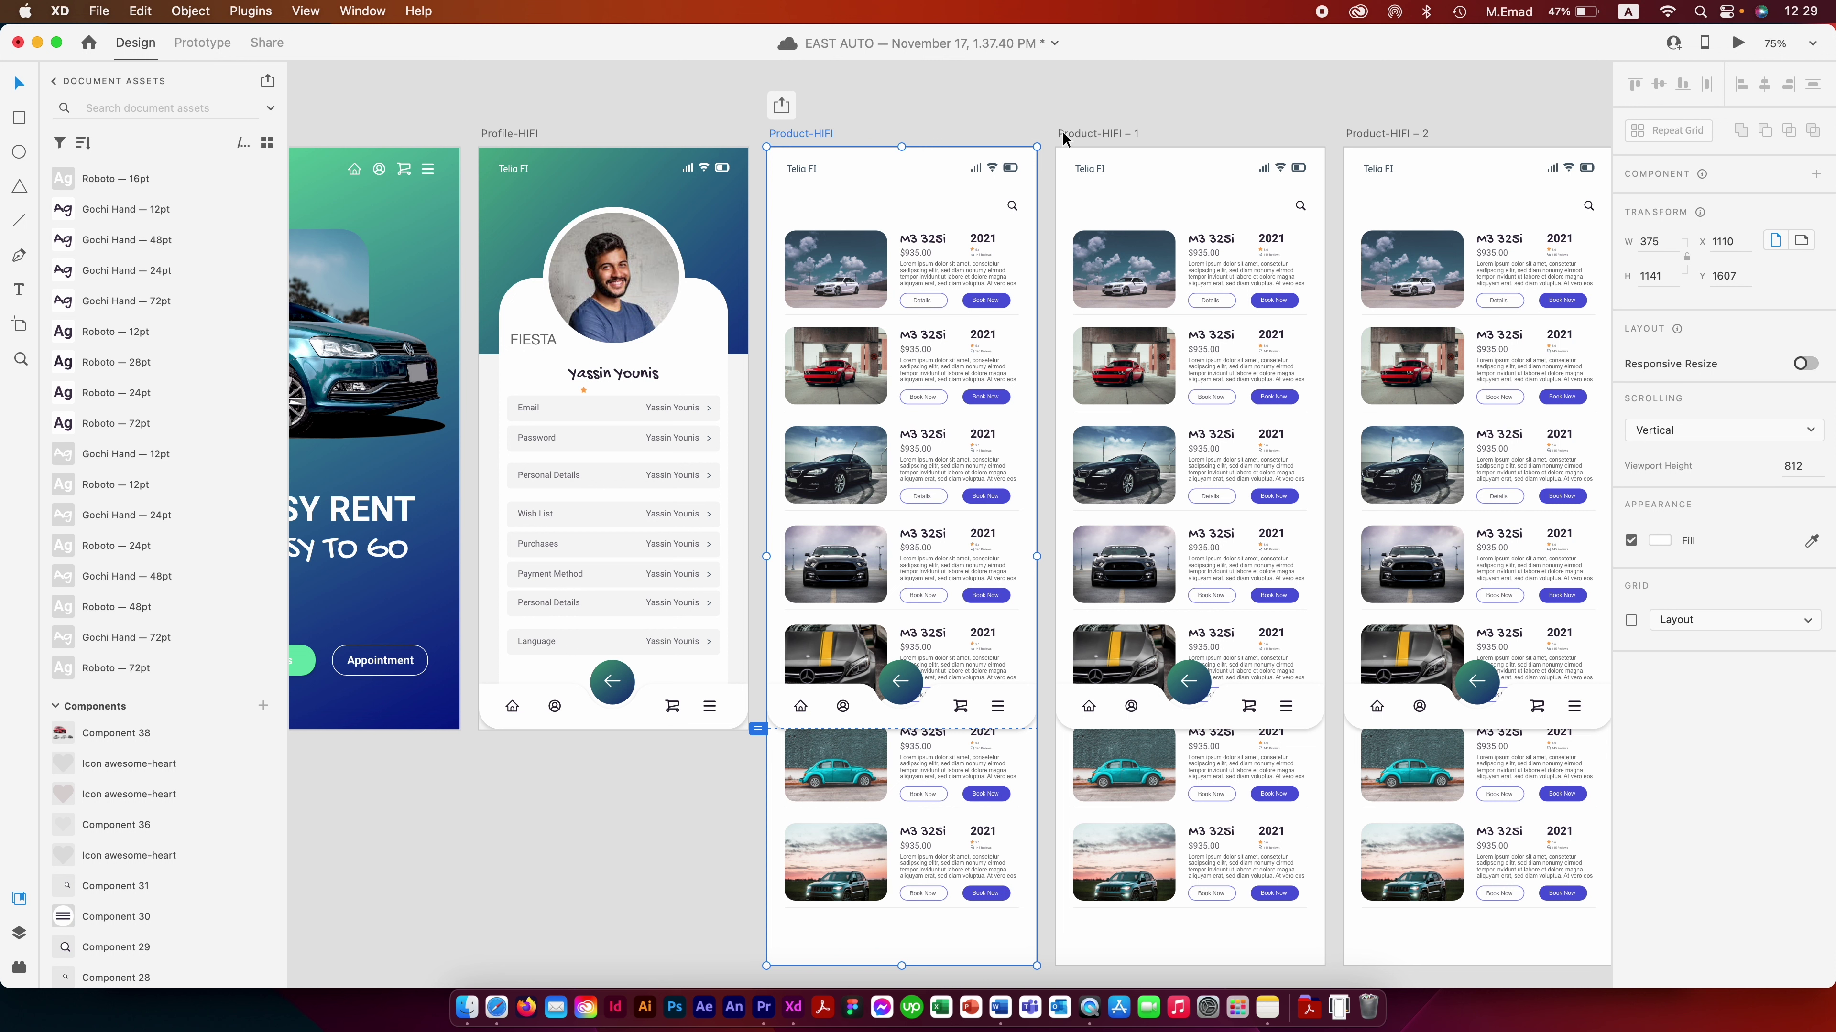
{"action": "left_click", "coordinate": [1062, 135]}
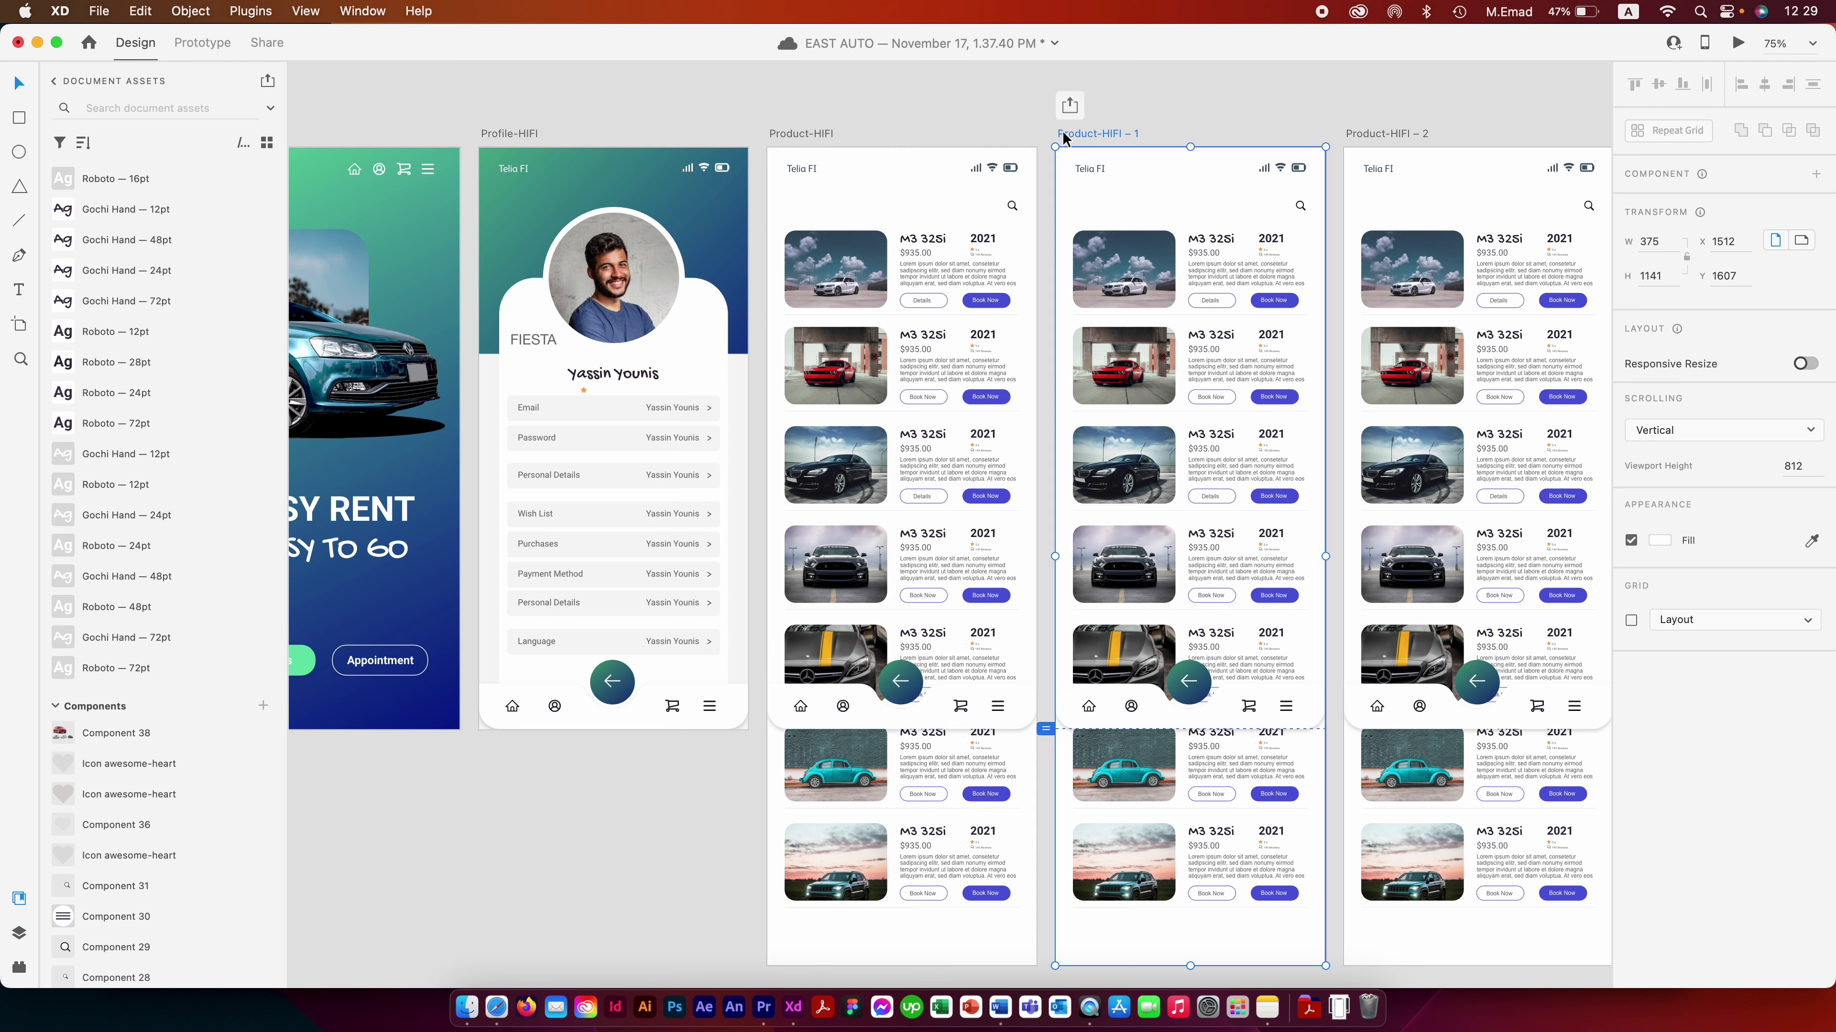
{"action": "key", "text": "super+z"}
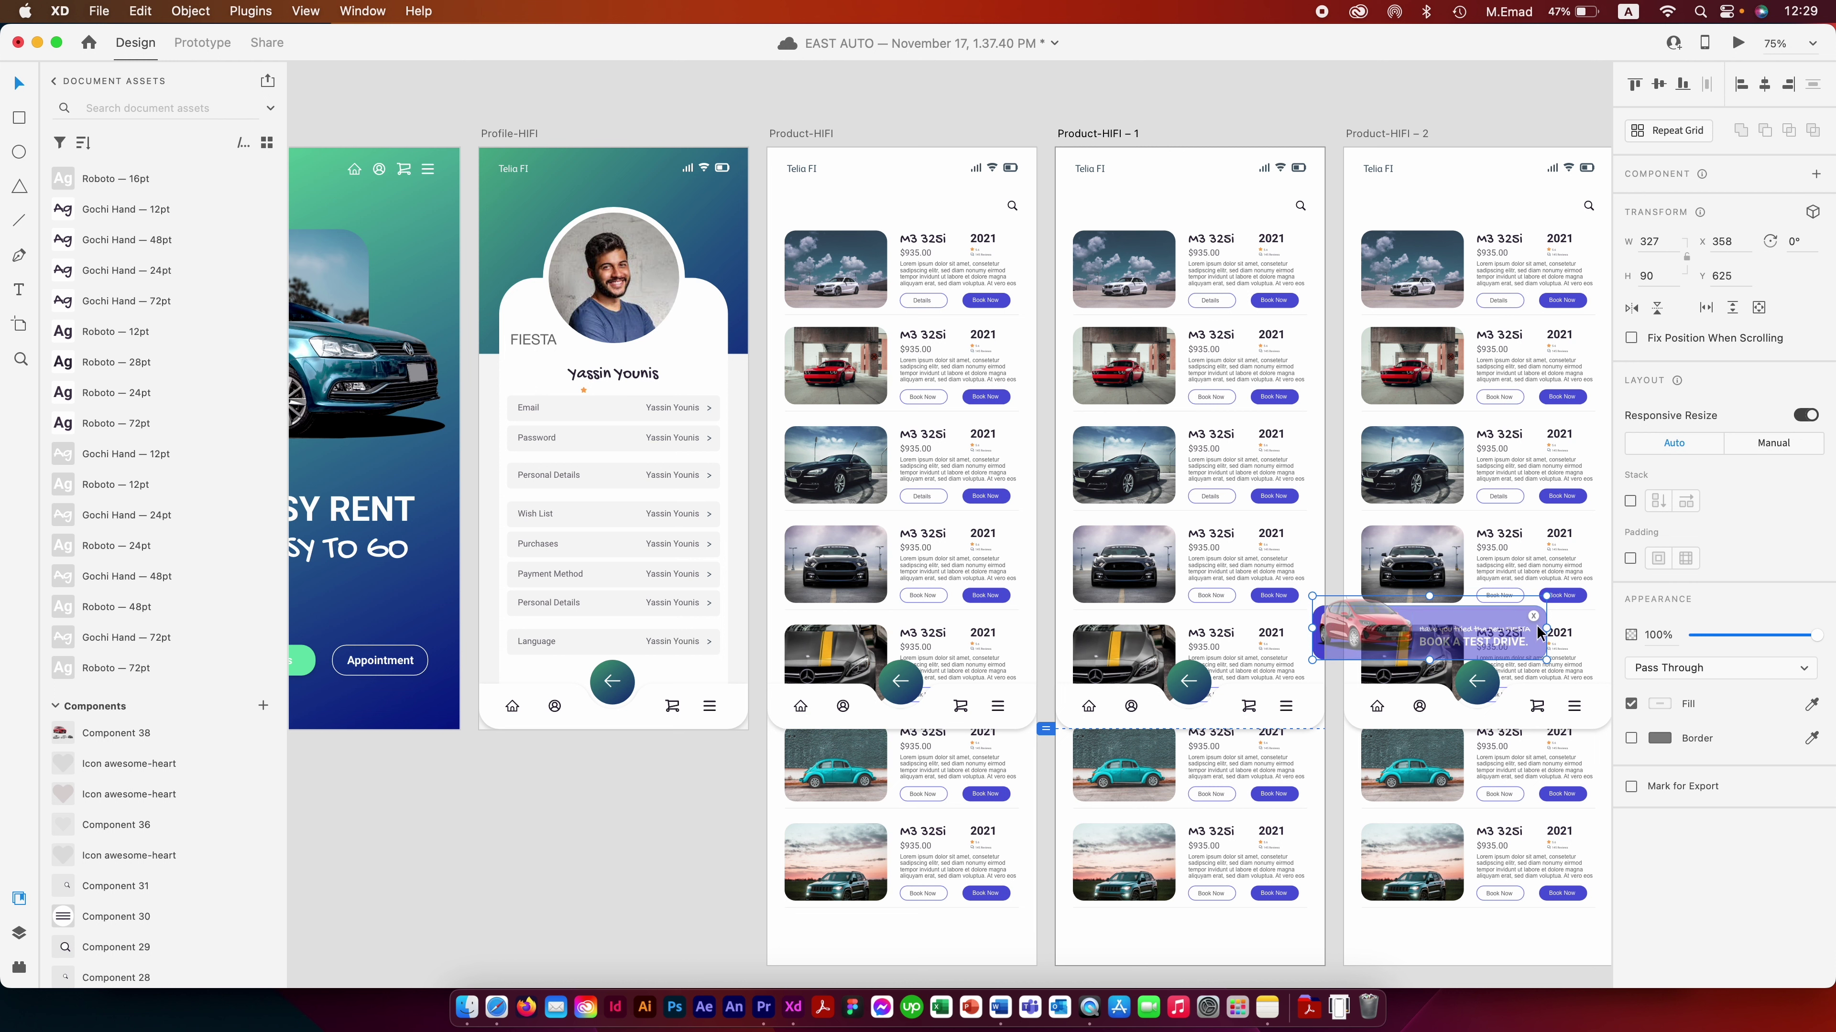
{"action": "left_click_drag", "start_coordinate": [1538, 631], "coordinate": [1301, 636]}
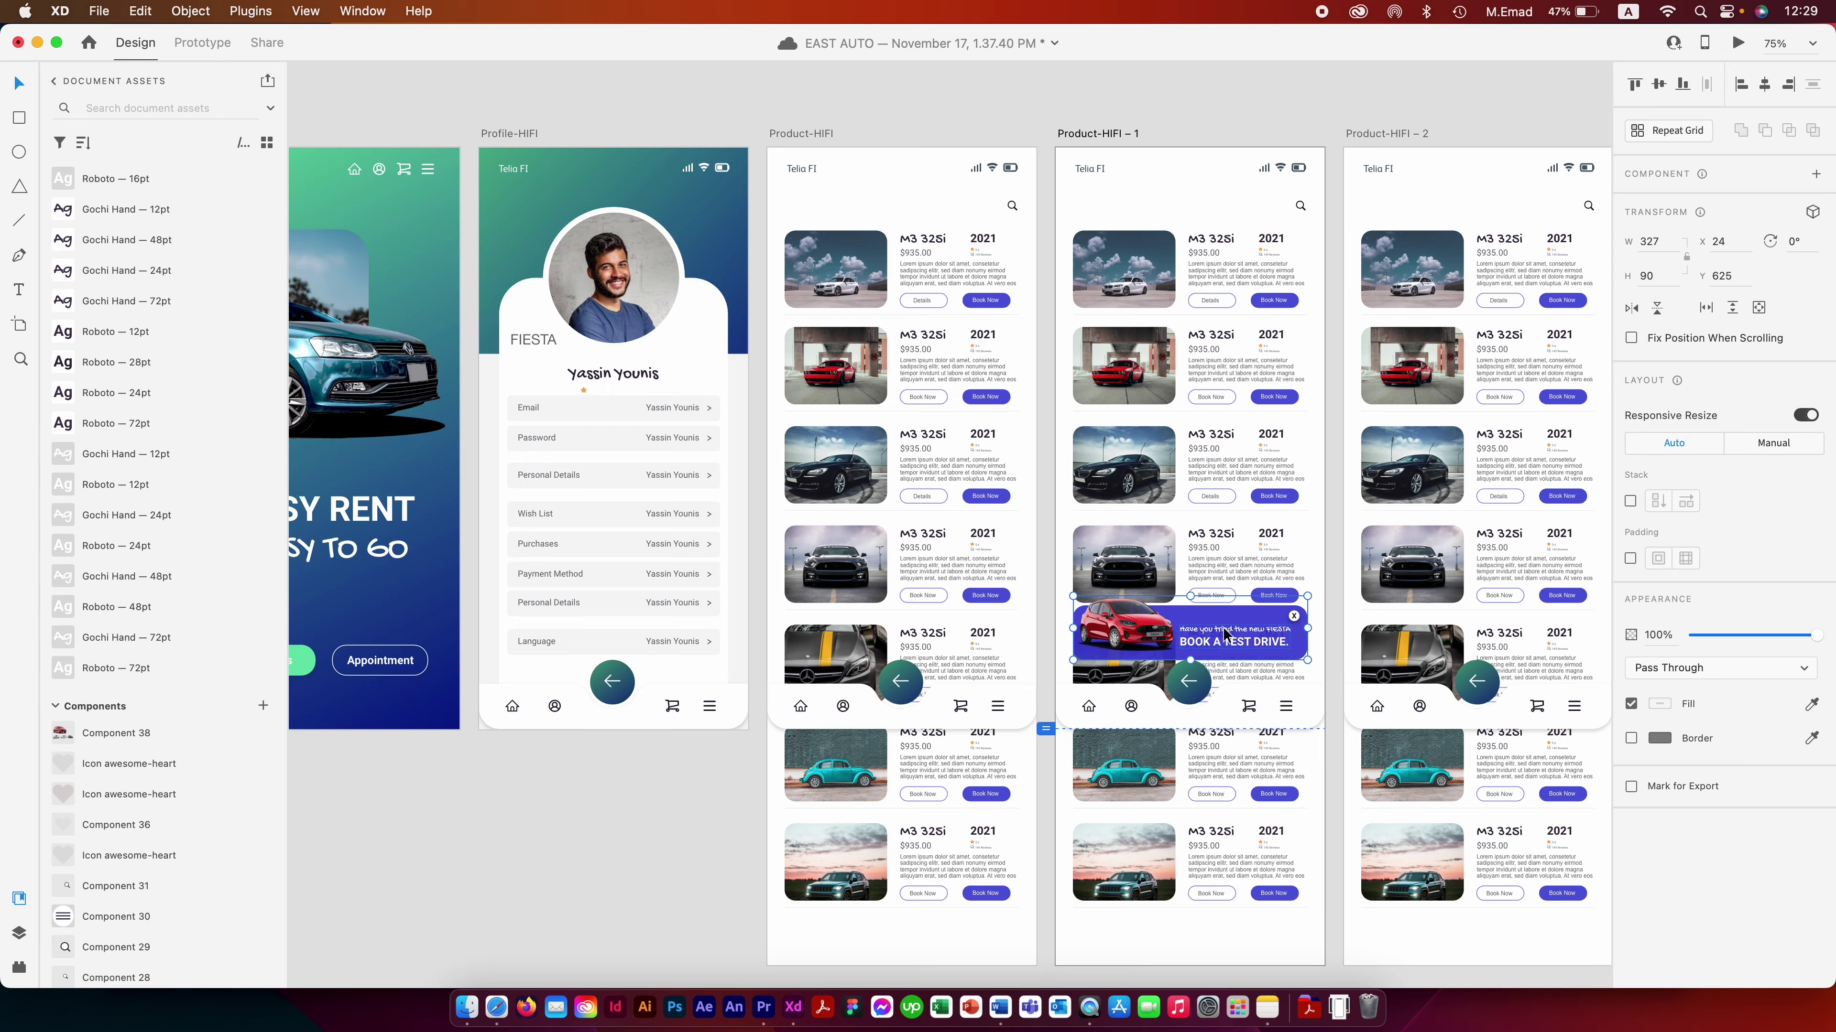
{"action": "scroll", "coordinate": [1223, 633], "scroll_direction": "right", "scroll_amount": 3}
{"action": "scroll", "coordinate": [1224, 634], "scroll_direction": "right", "scroll_amount": 2}
- Paste the banner into Product-HIFI – 2, shift it left to X -318, and set opacity 0%
{"action": "left_click", "coordinate": [1168, 136]}
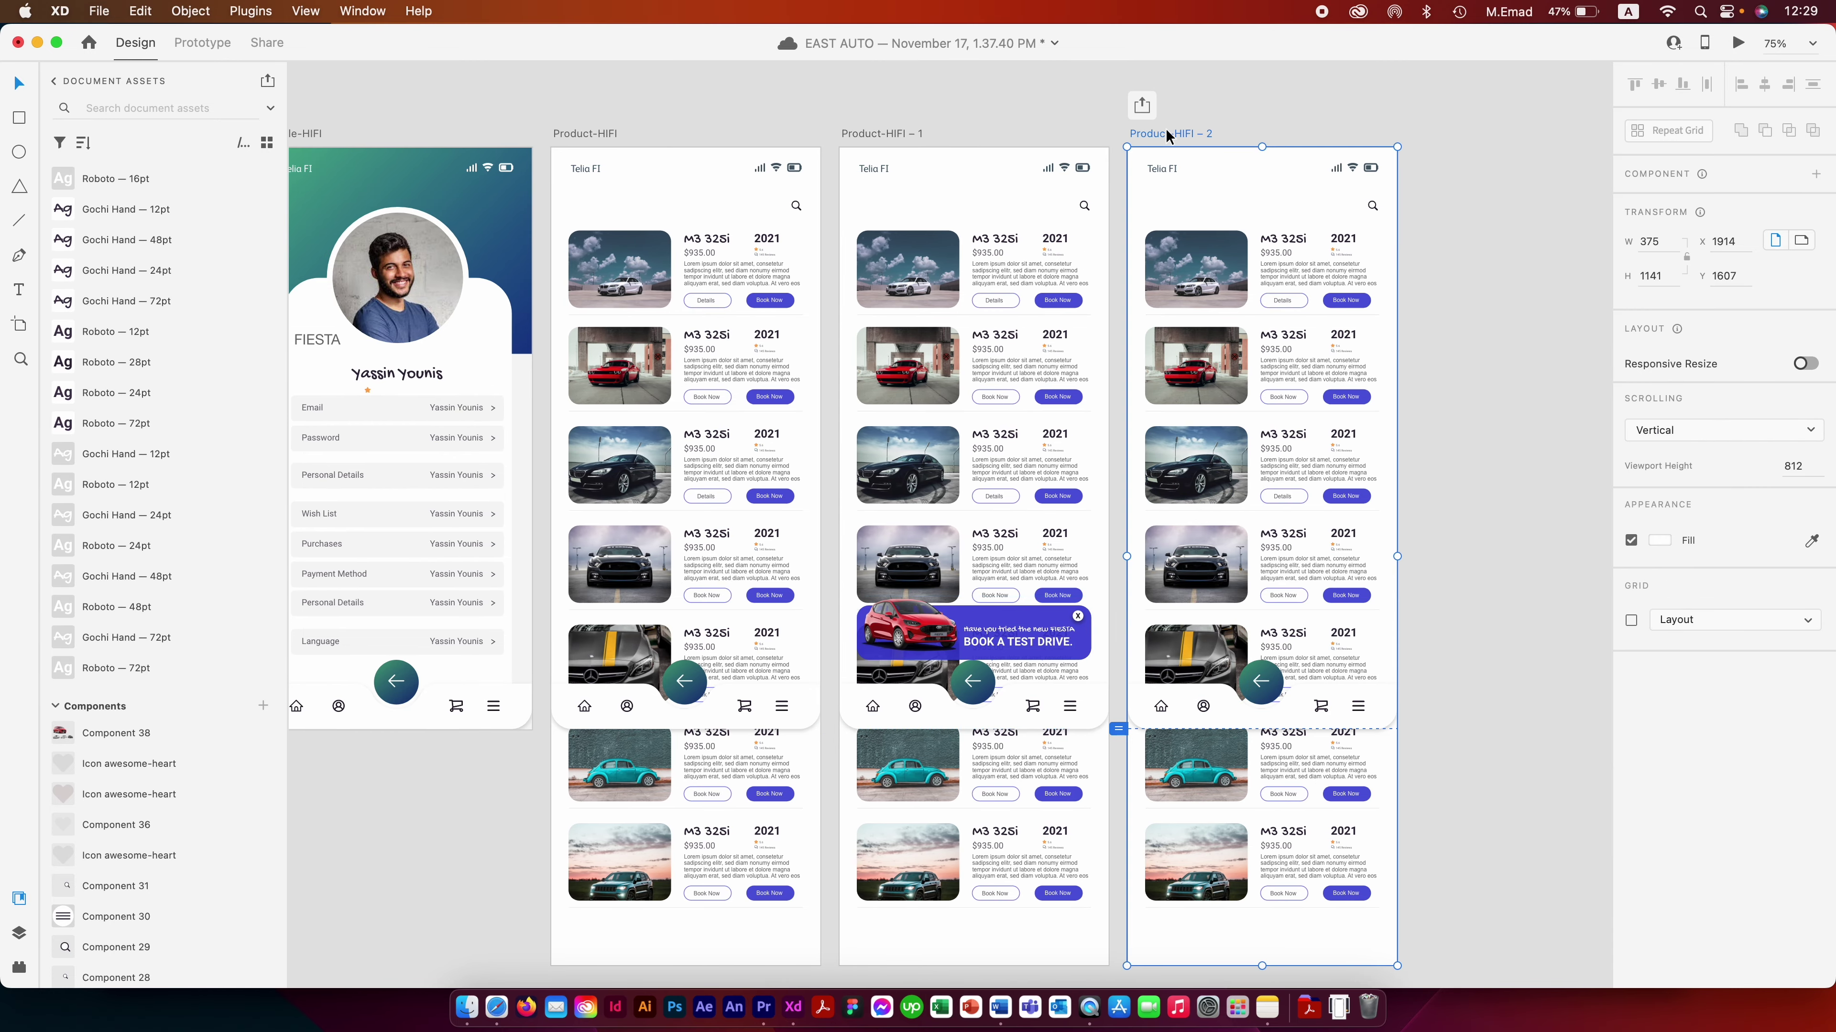
{"action": "key", "text": "super+v"}
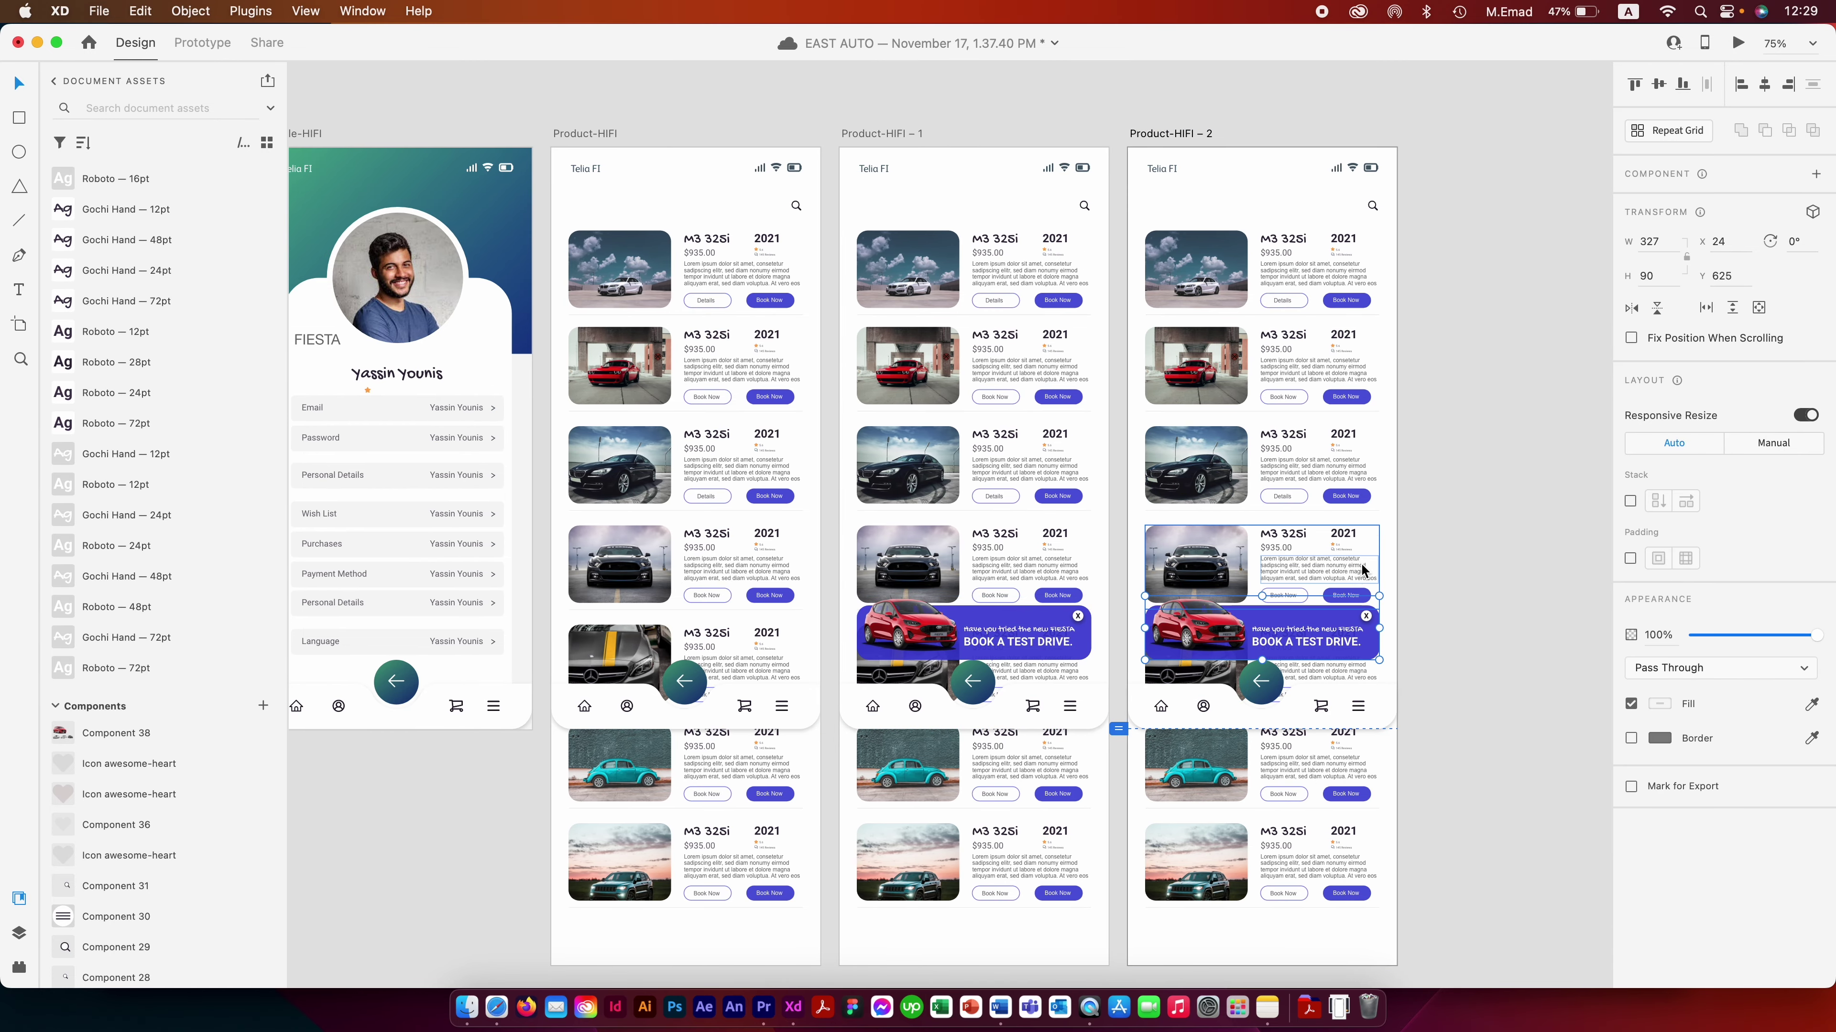
{"action": "left_click_drag", "start_coordinate": [1340, 626], "coordinate": [1109, 636]}
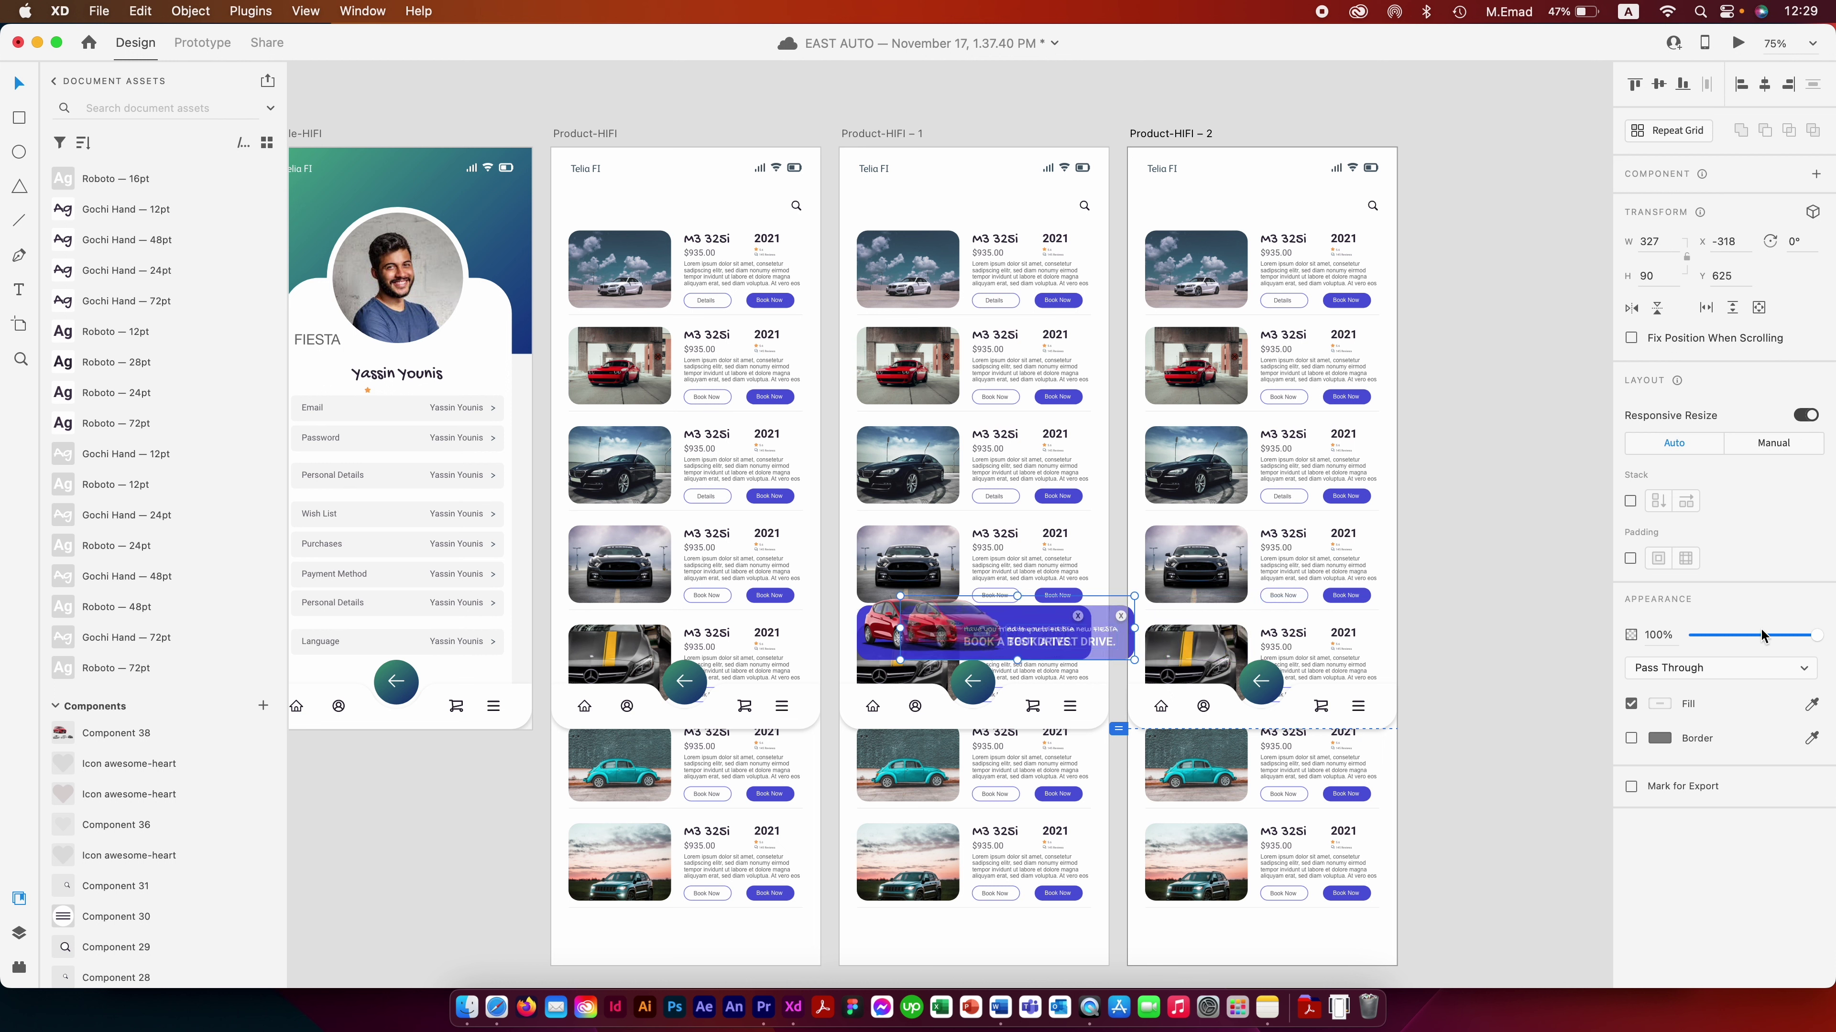
{"action": "left_click_drag", "start_coordinate": [1815, 634], "coordinate": [1649, 642]}
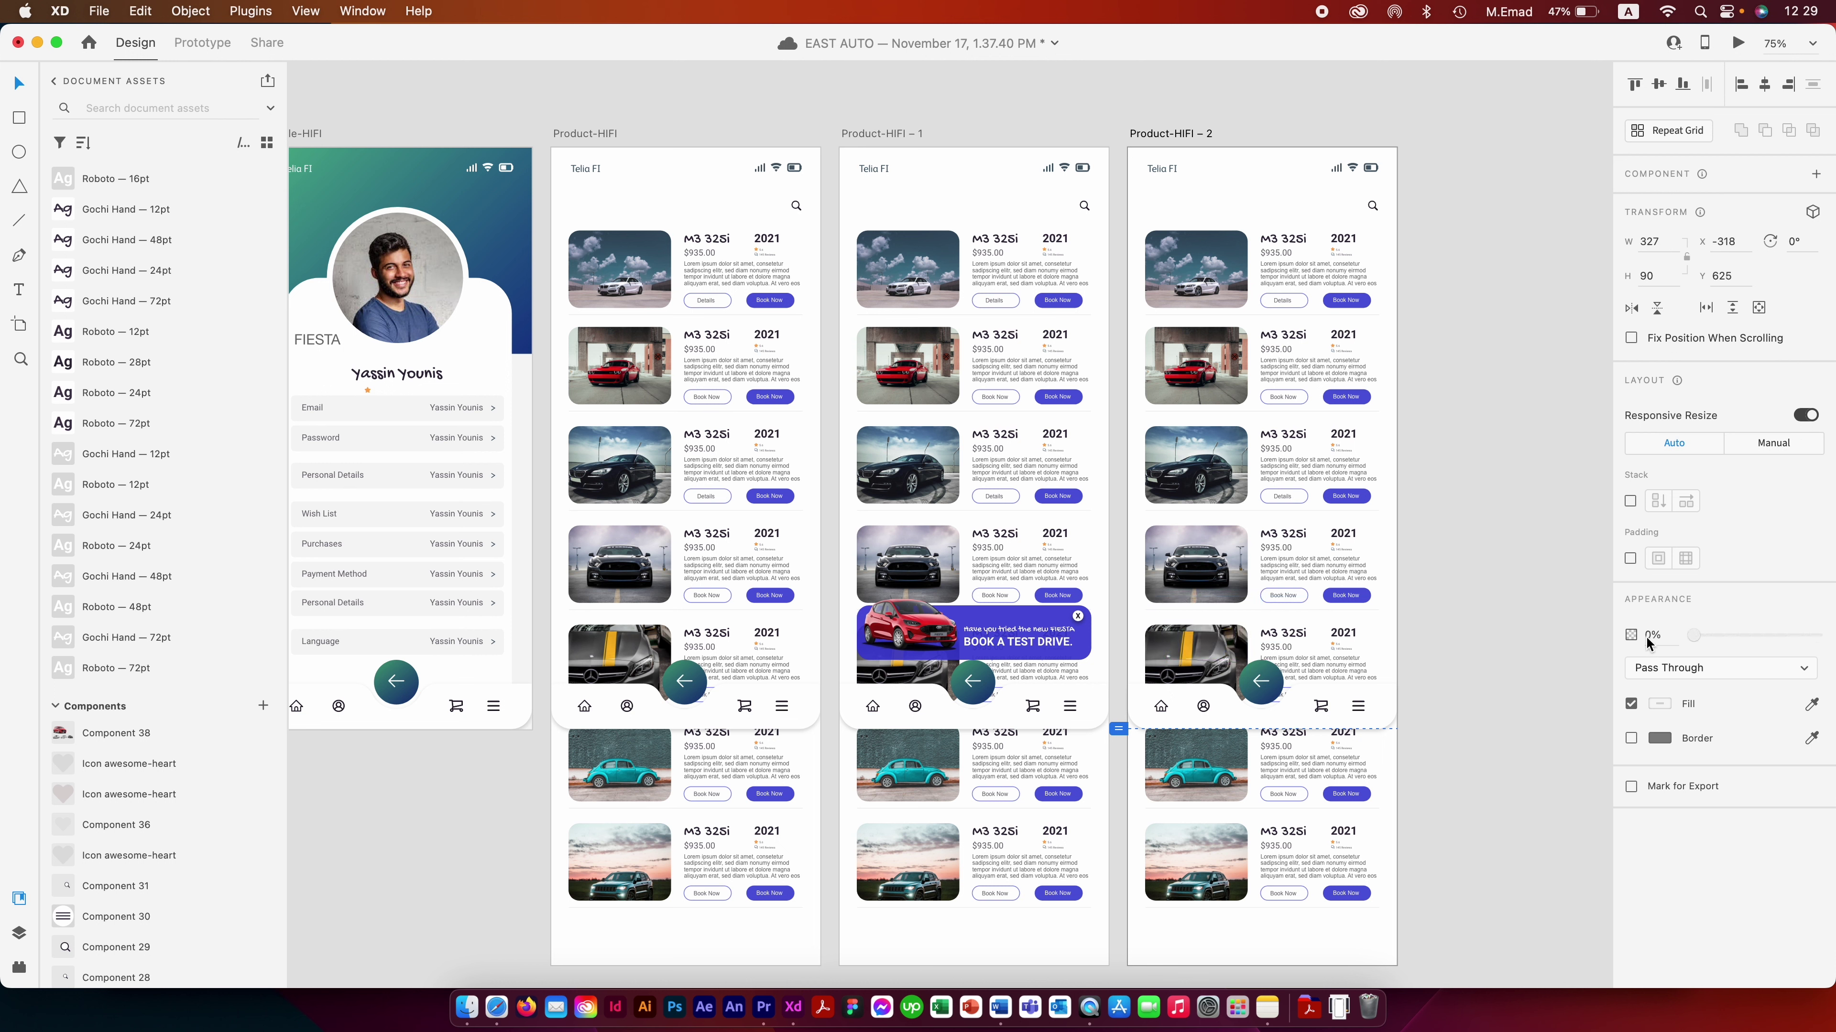
{"action": "left_click", "coordinate": [1528, 537]}
{"action": "left_click_drag", "start_coordinate": [1118, 336], "coordinate": [1273, 329]}
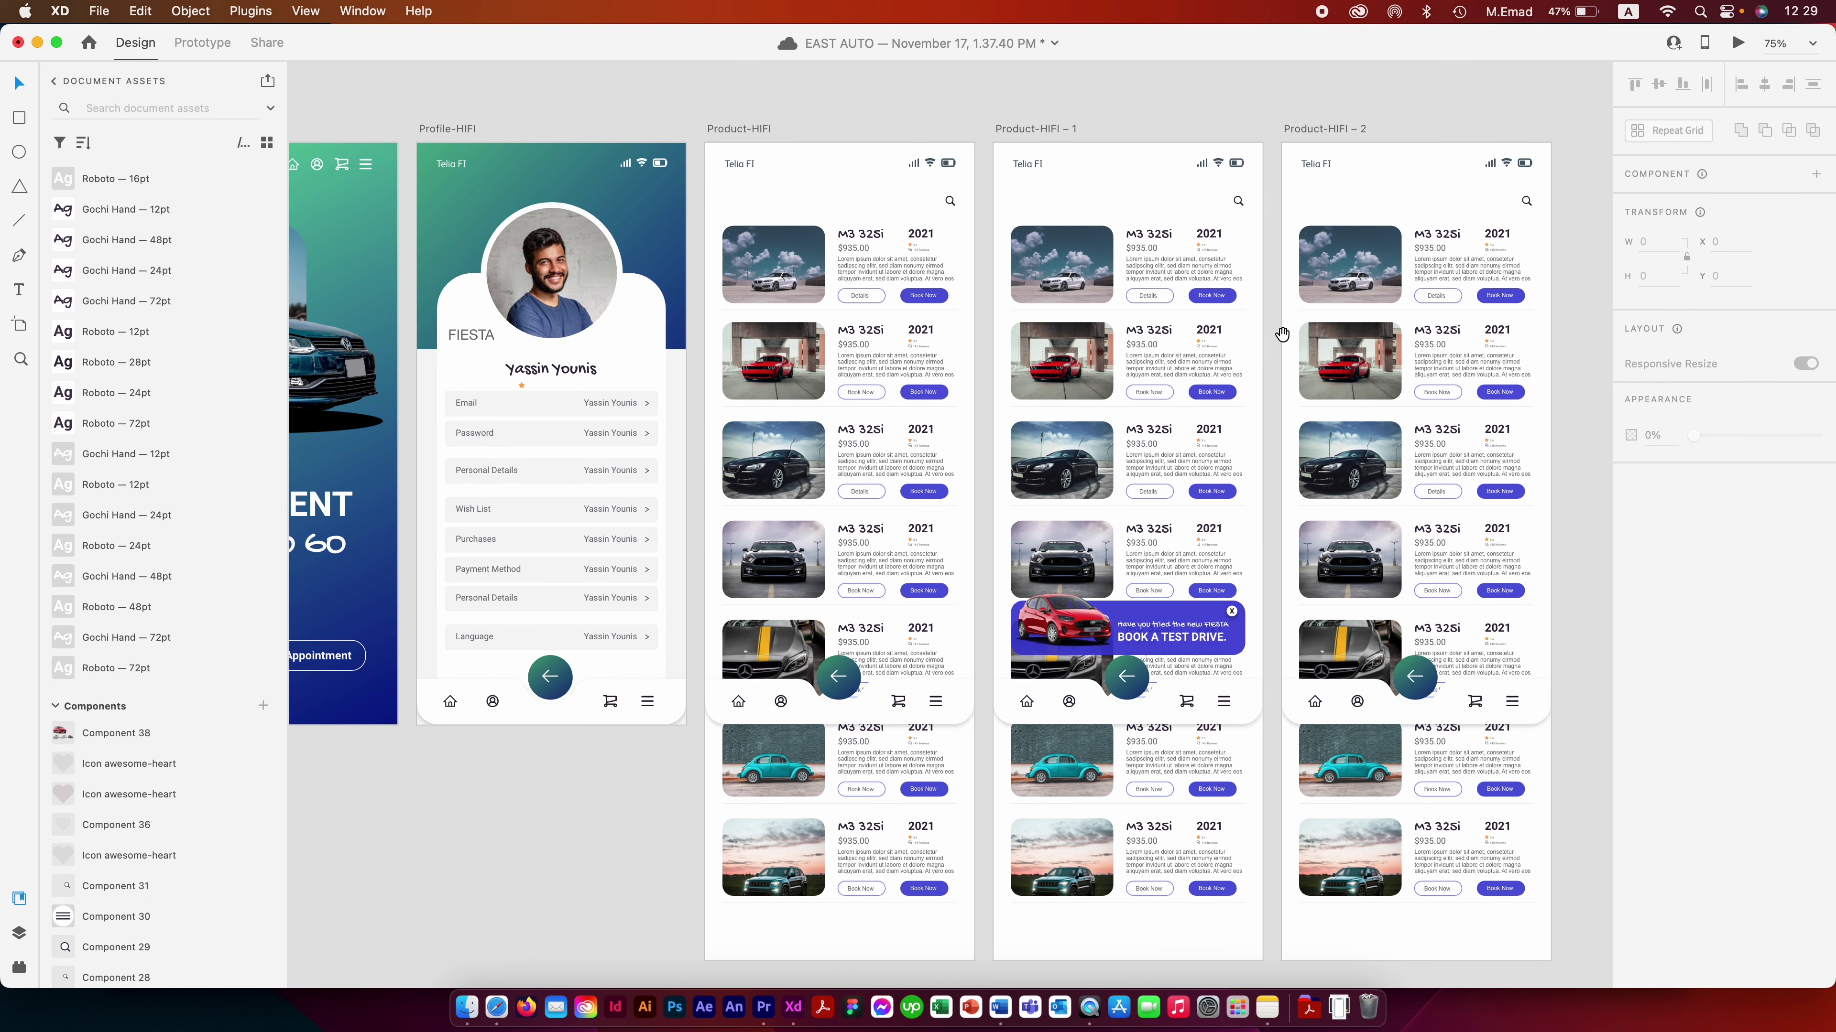
{"action": "left_click", "coordinate": [751, 129]}
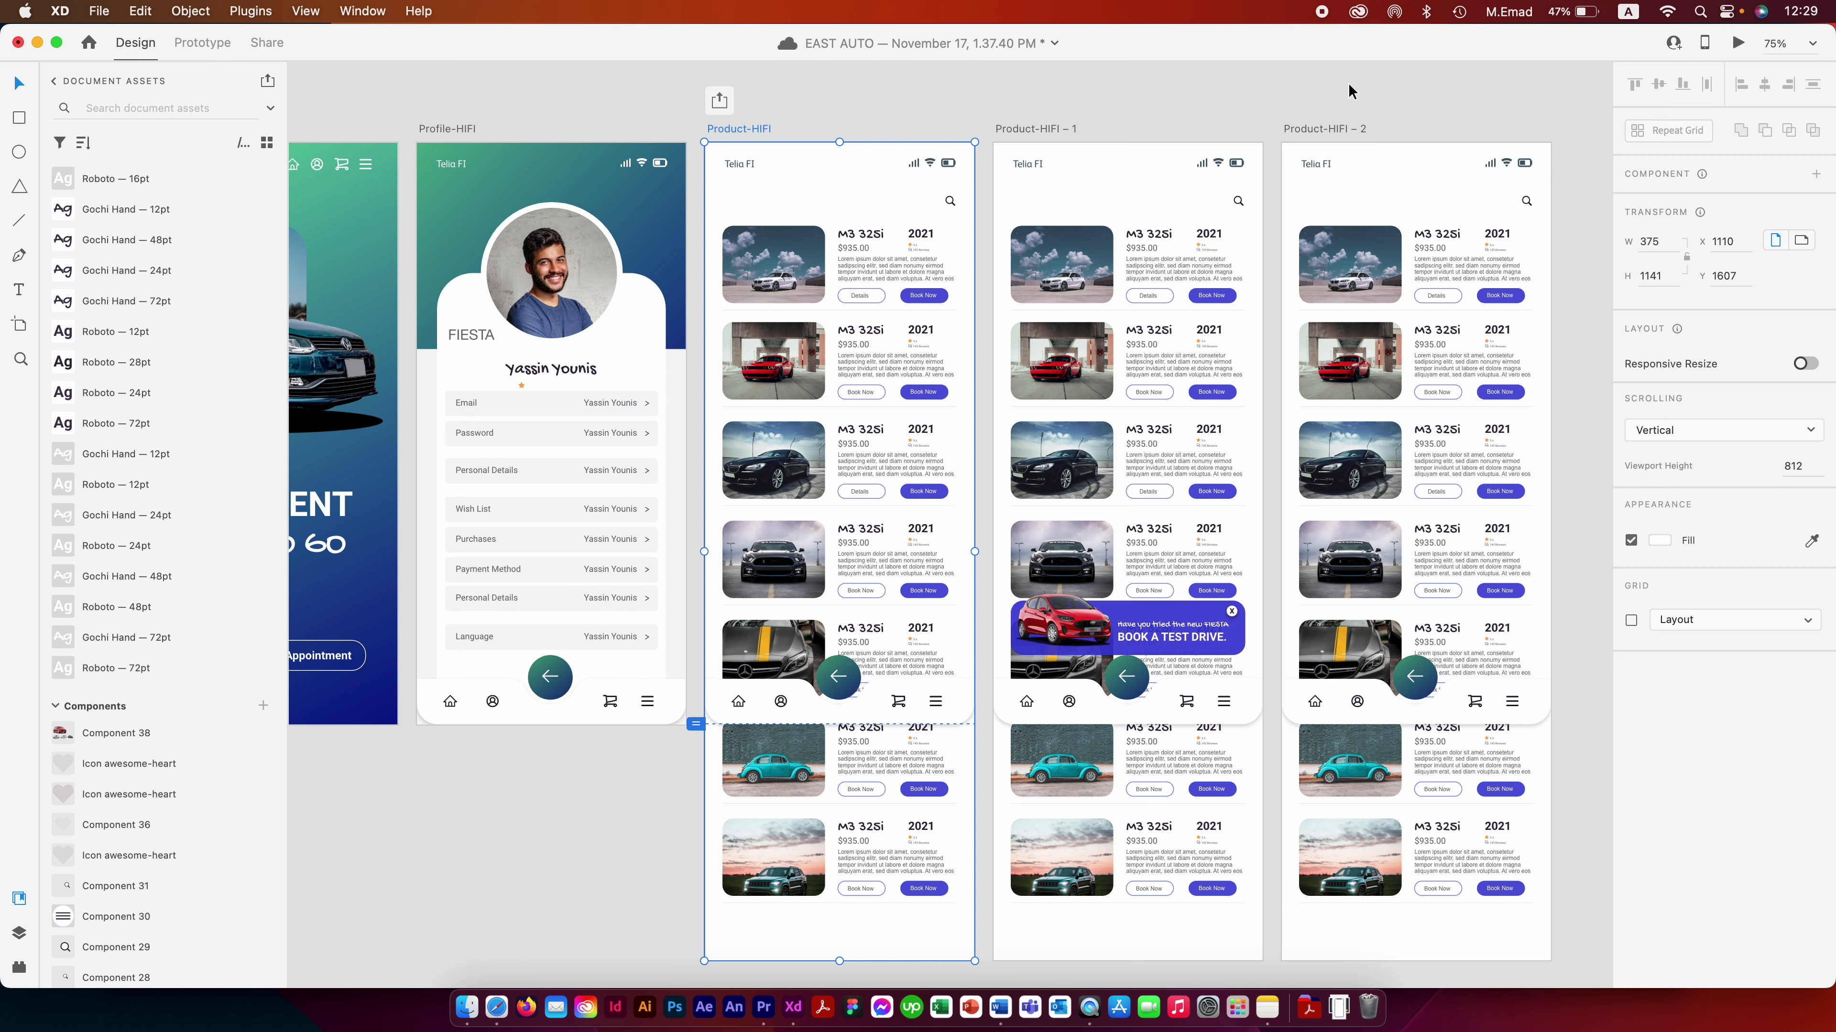
{"action": "left_click", "coordinate": [203, 43]}
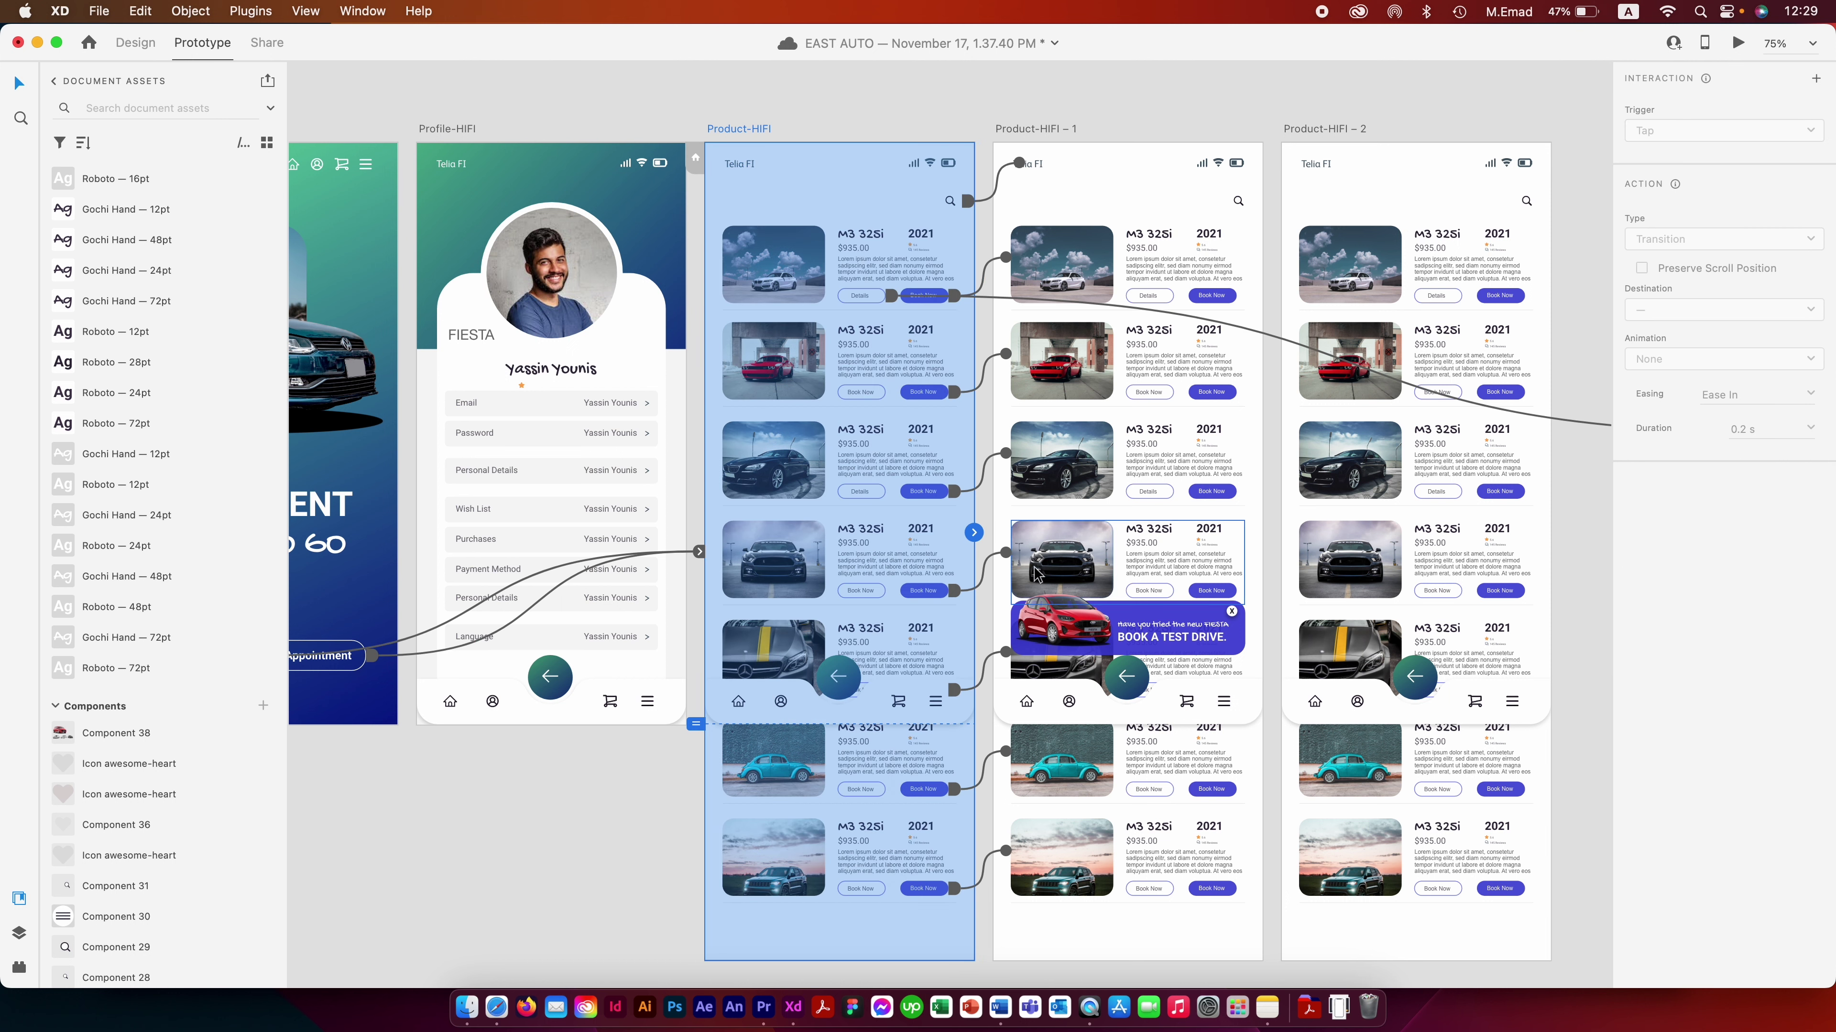
- Link Product-HIFI to Product-HIFI – 1 with a 0.5 s timed Snap Auto-Animate, then save
{"action": "left_click_drag", "start_coordinate": [974, 533], "coordinate": [1038, 515]}
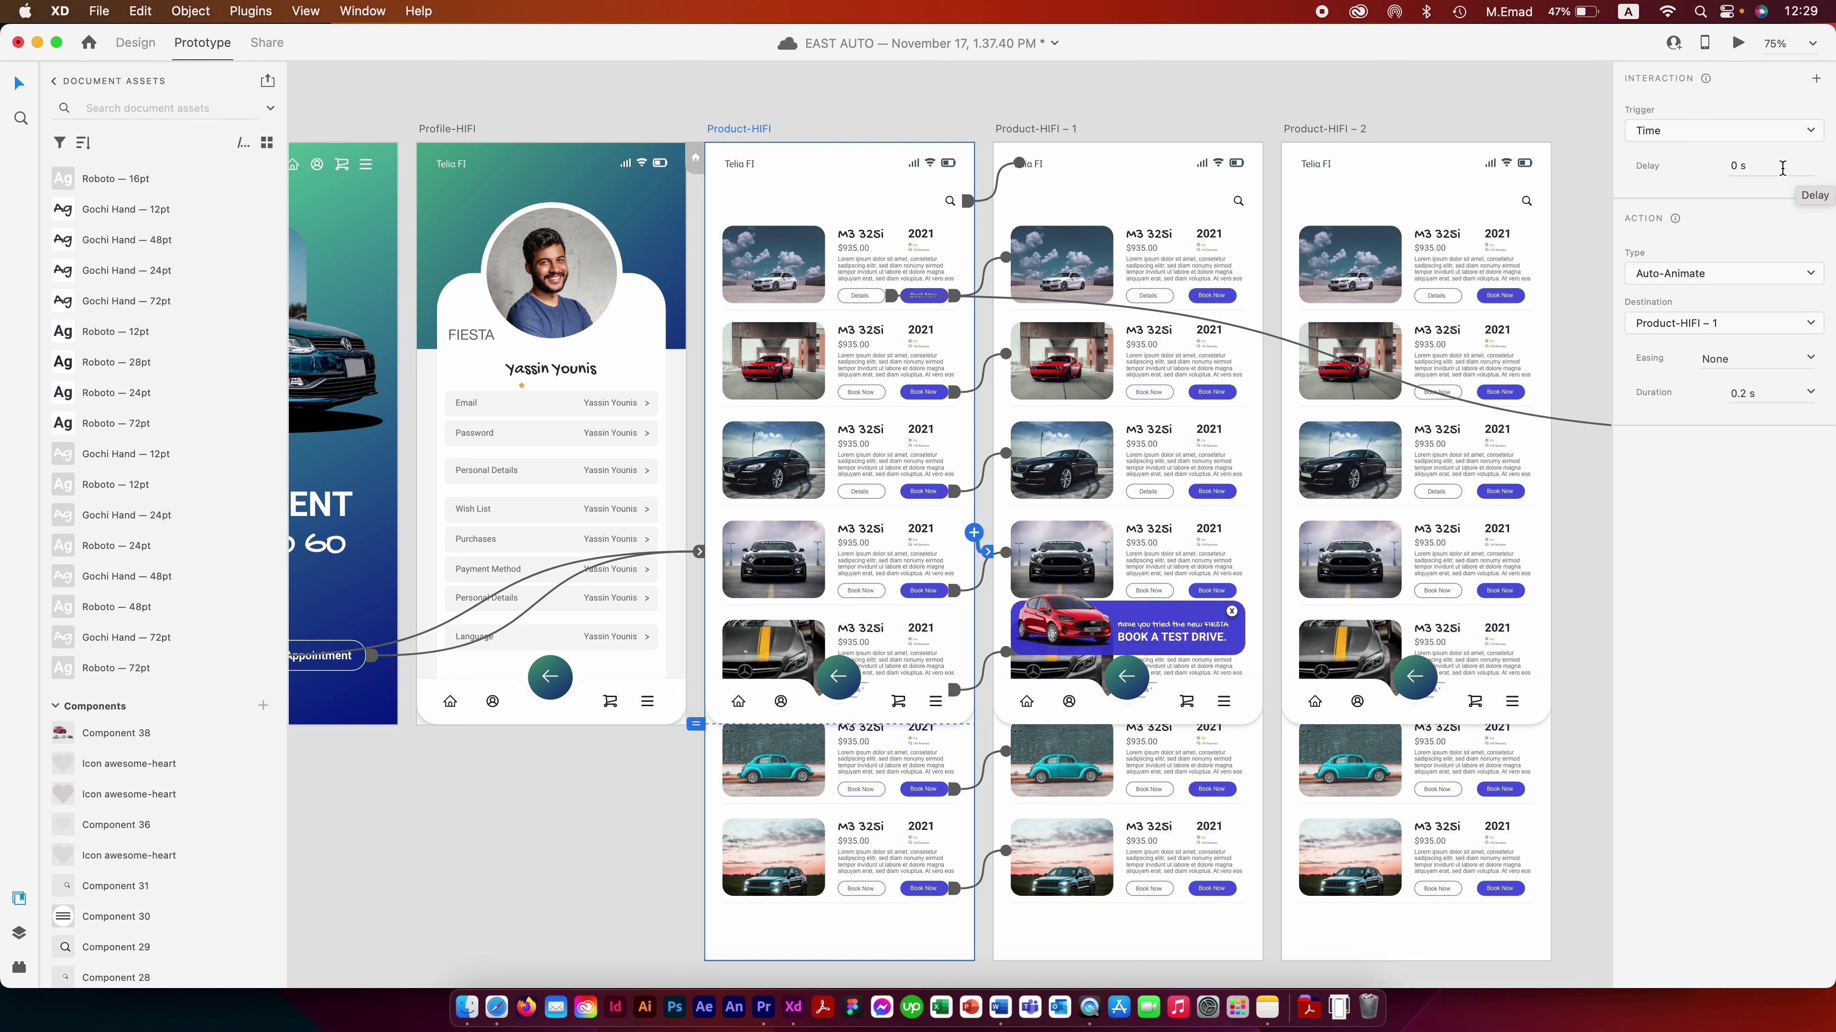
{"action": "left_click", "coordinate": [1753, 166]}
{"action": "type", "text": "0.5"}
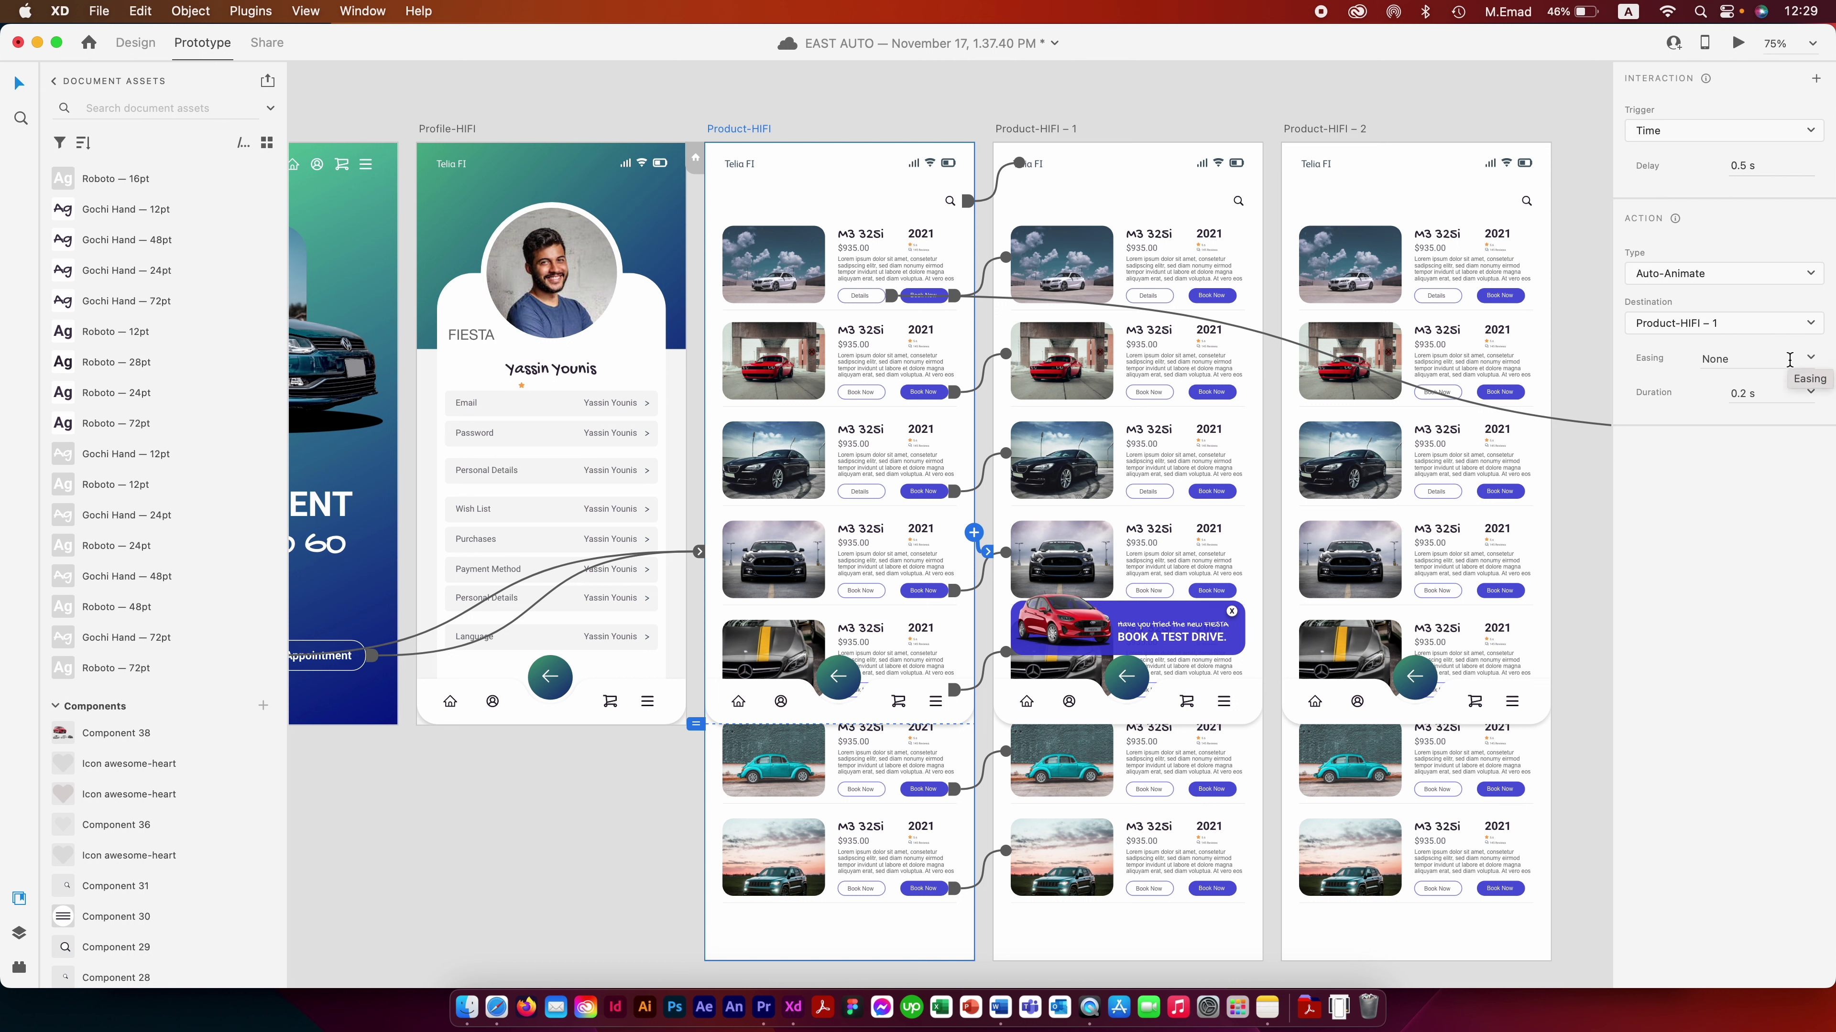
{"action": "left_click", "coordinate": [1810, 360]}
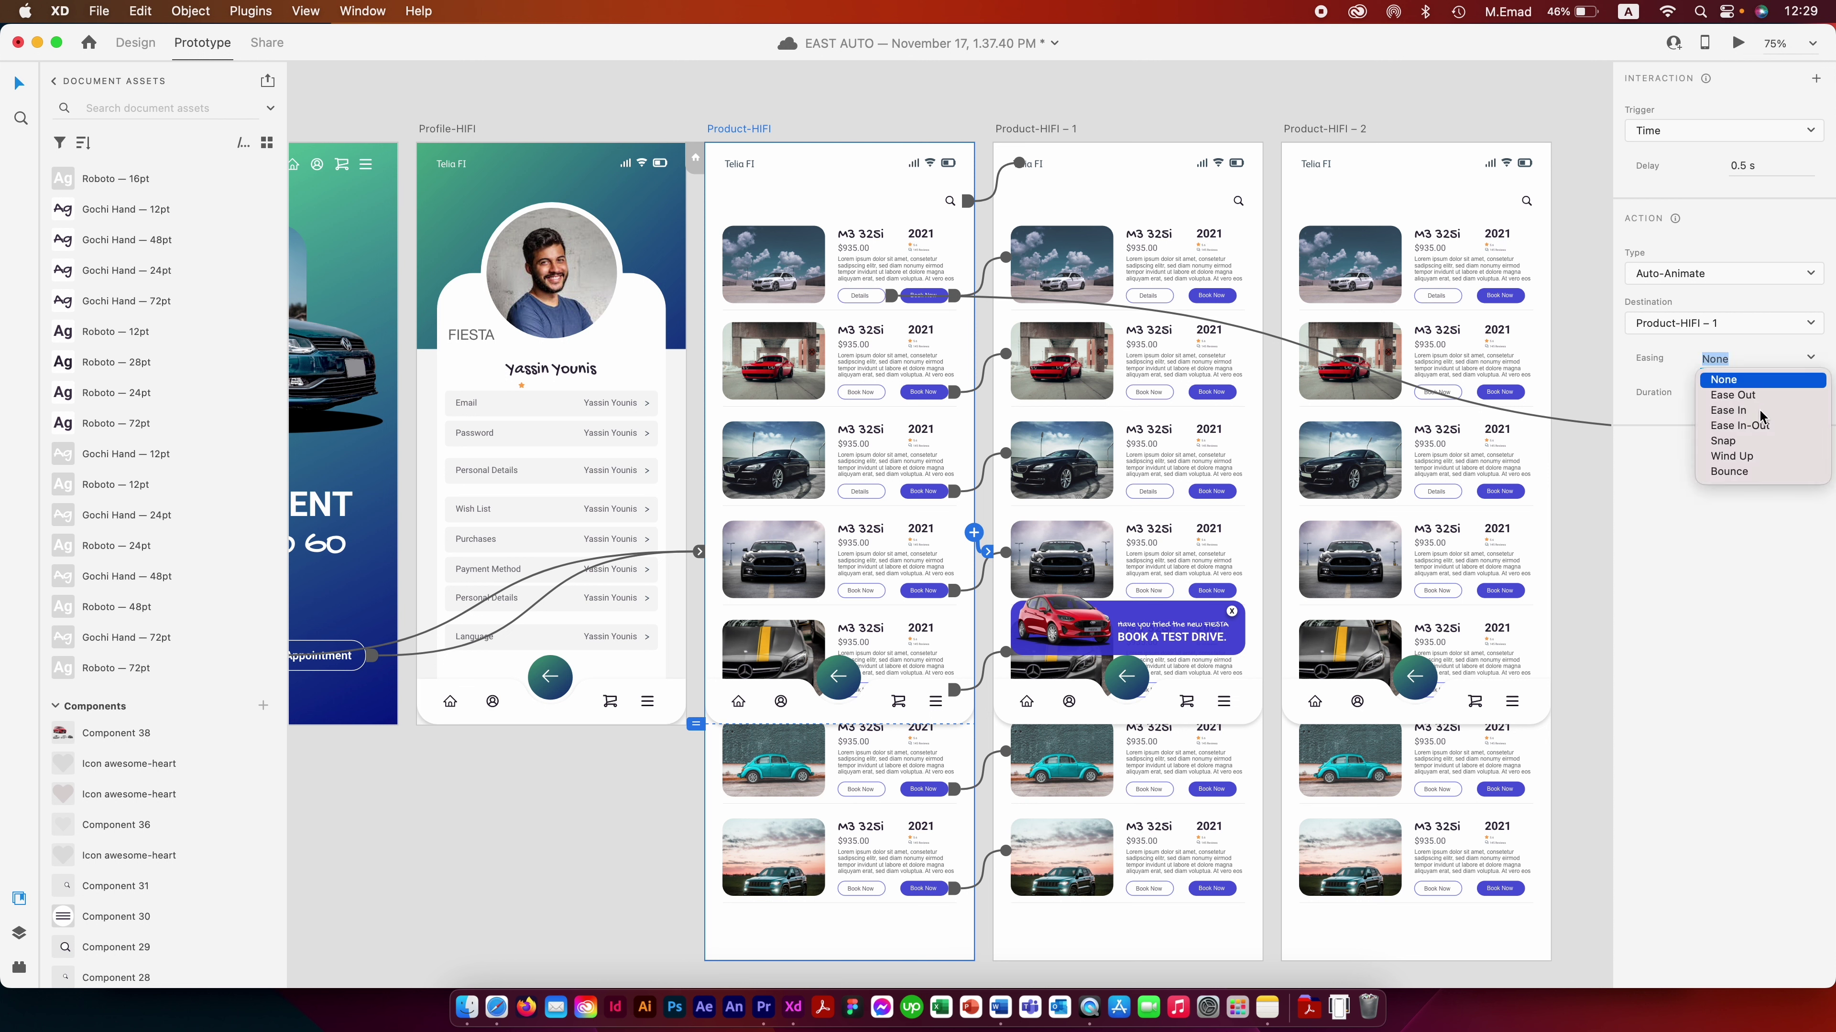
{"action": "left_click", "coordinate": [1727, 441]}
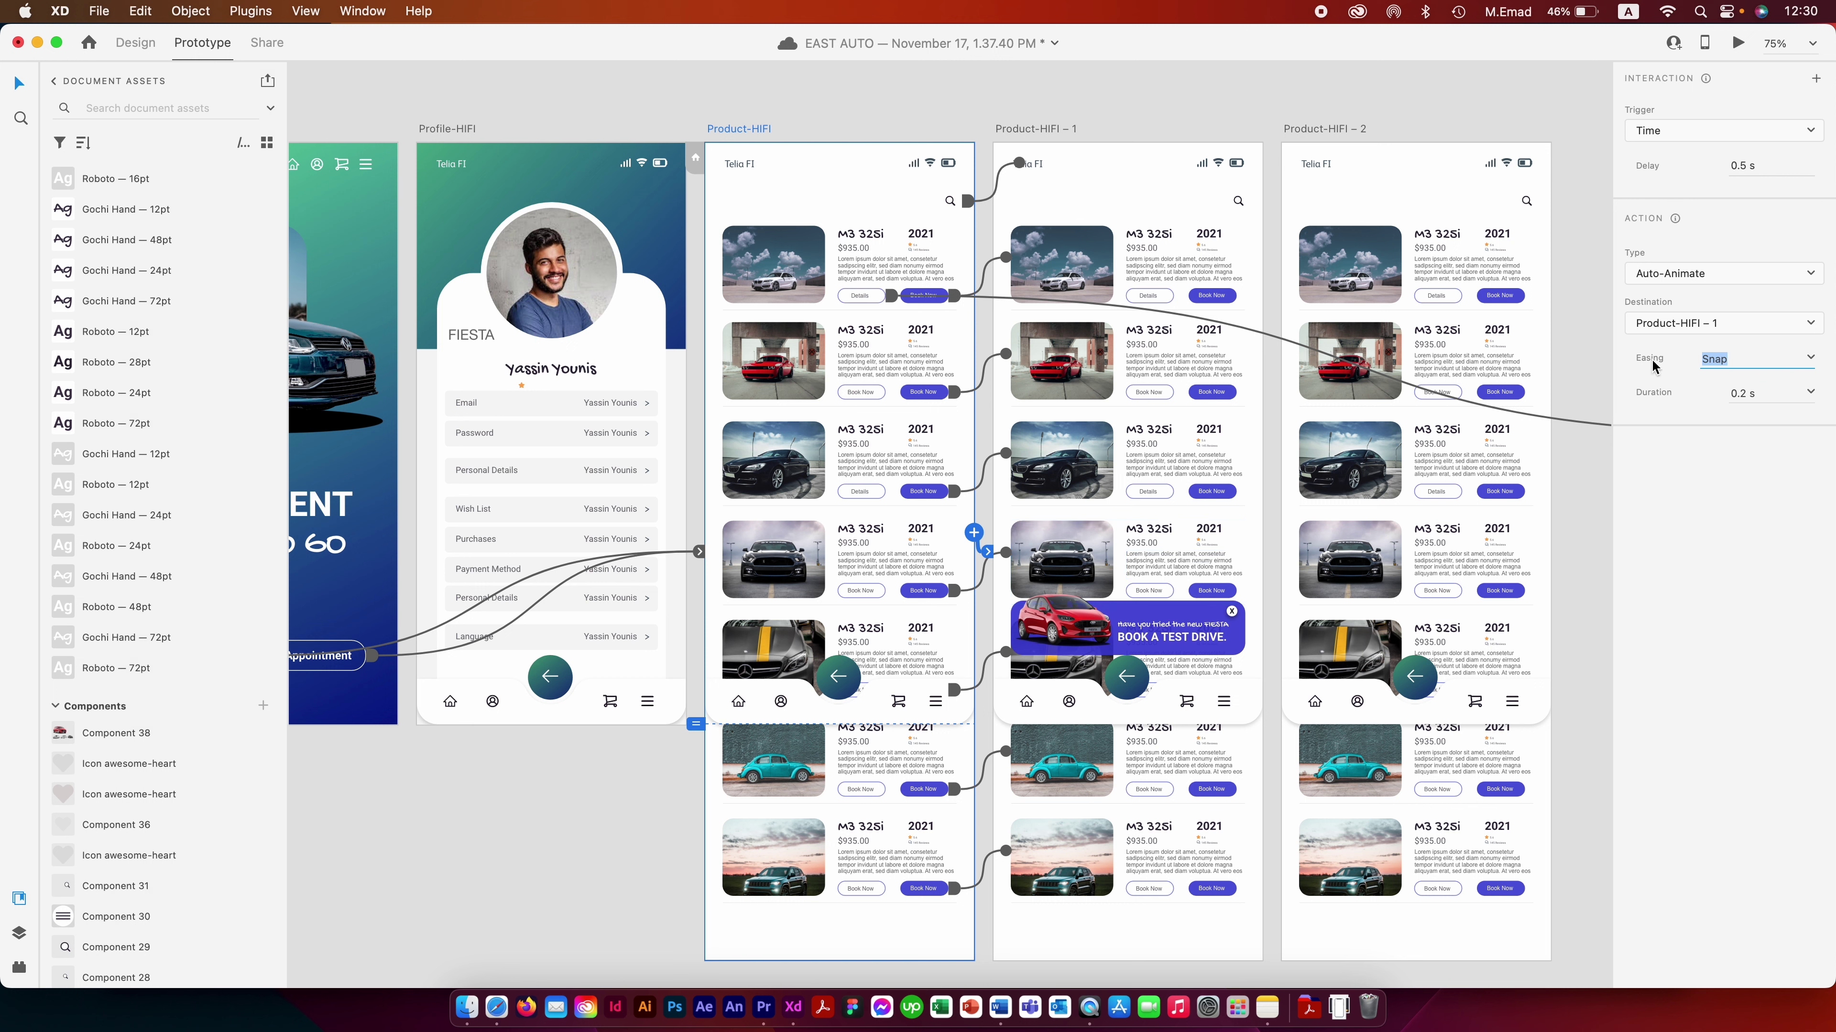
{"action": "key", "text": "super+s"}
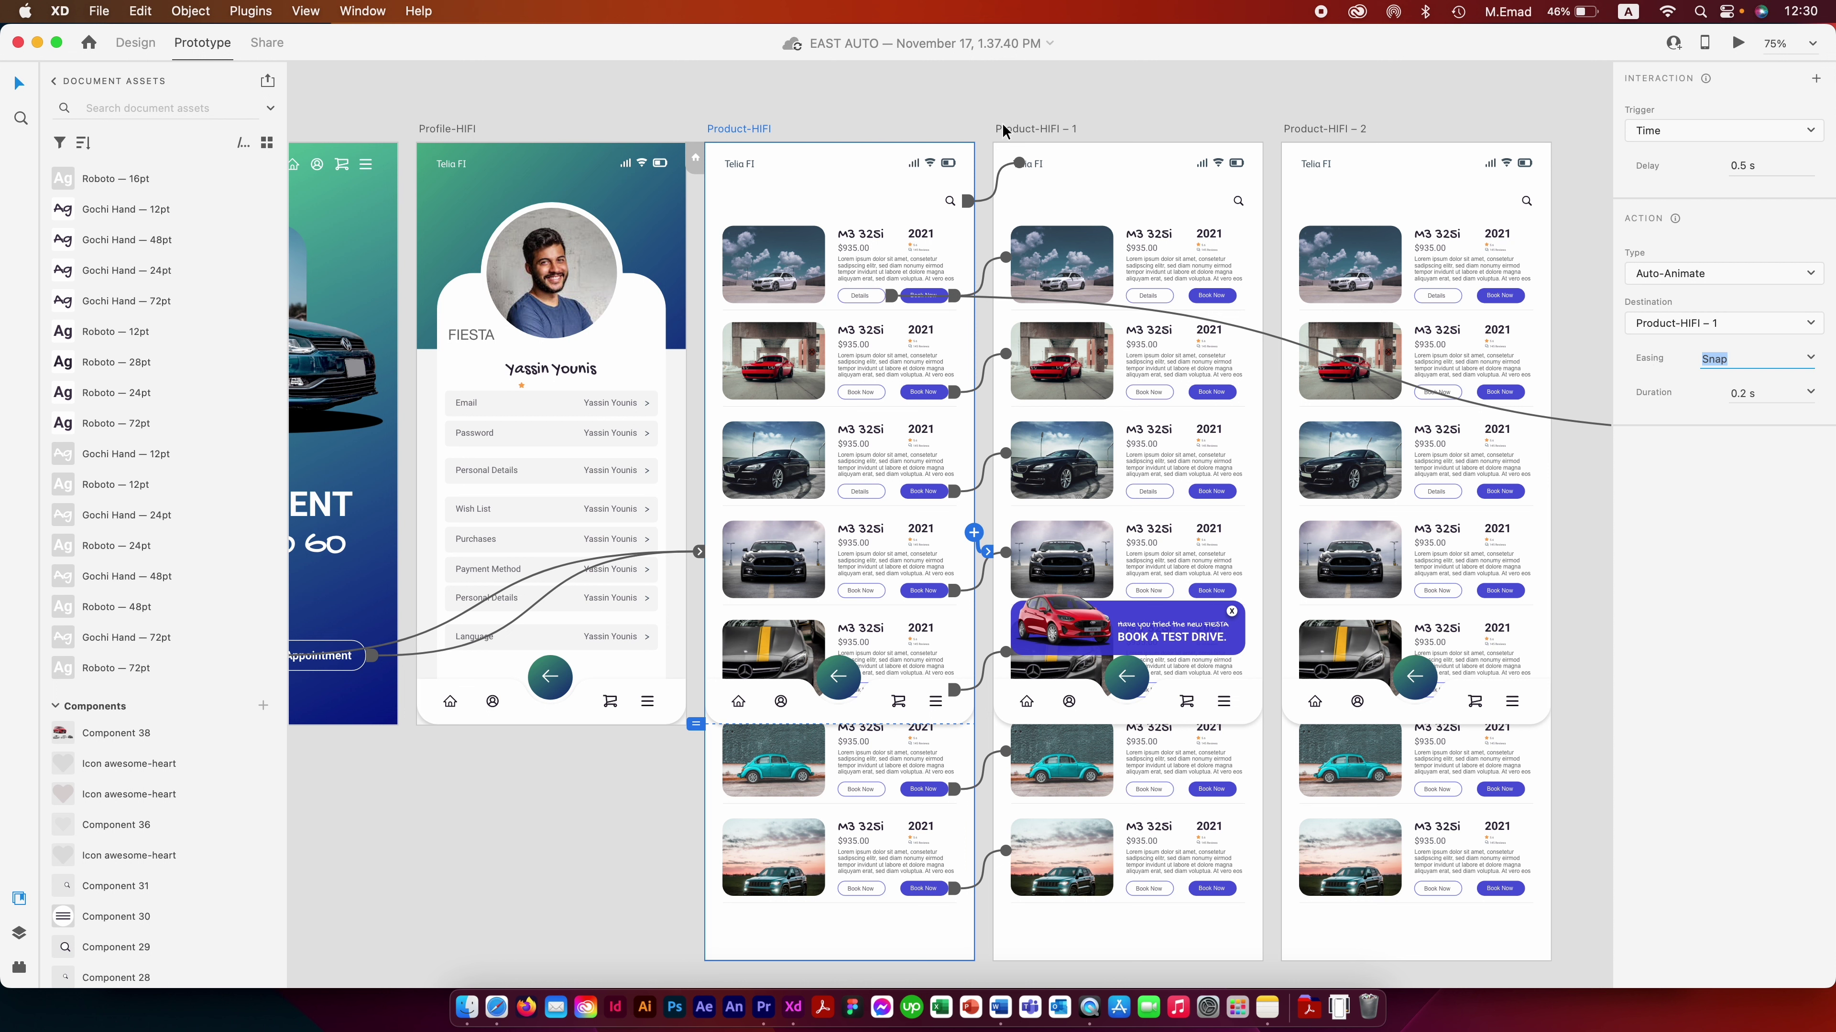
- Wire the Product-HIFI – 1 banner on Tap to Product-HIFI – 2 with Auto-Animate
{"action": "left_click", "coordinate": [1038, 130]}
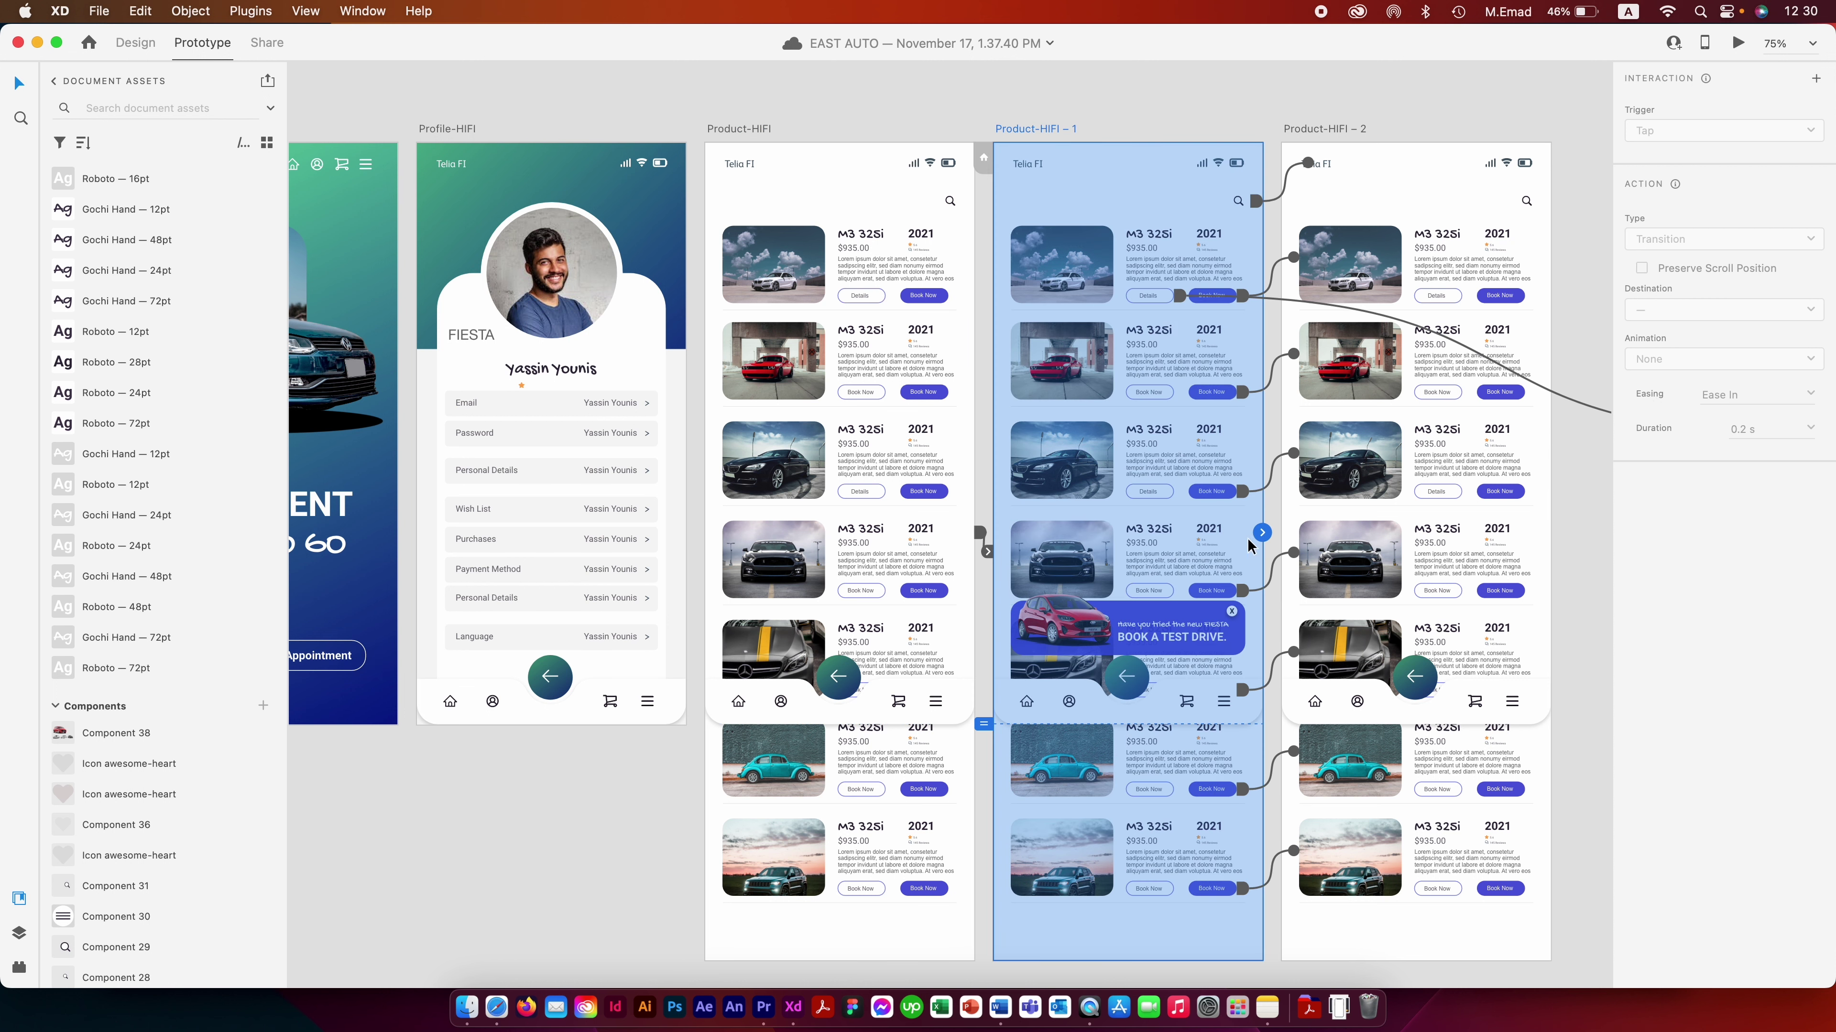
{"action": "left_click", "coordinate": [1061, 110]}
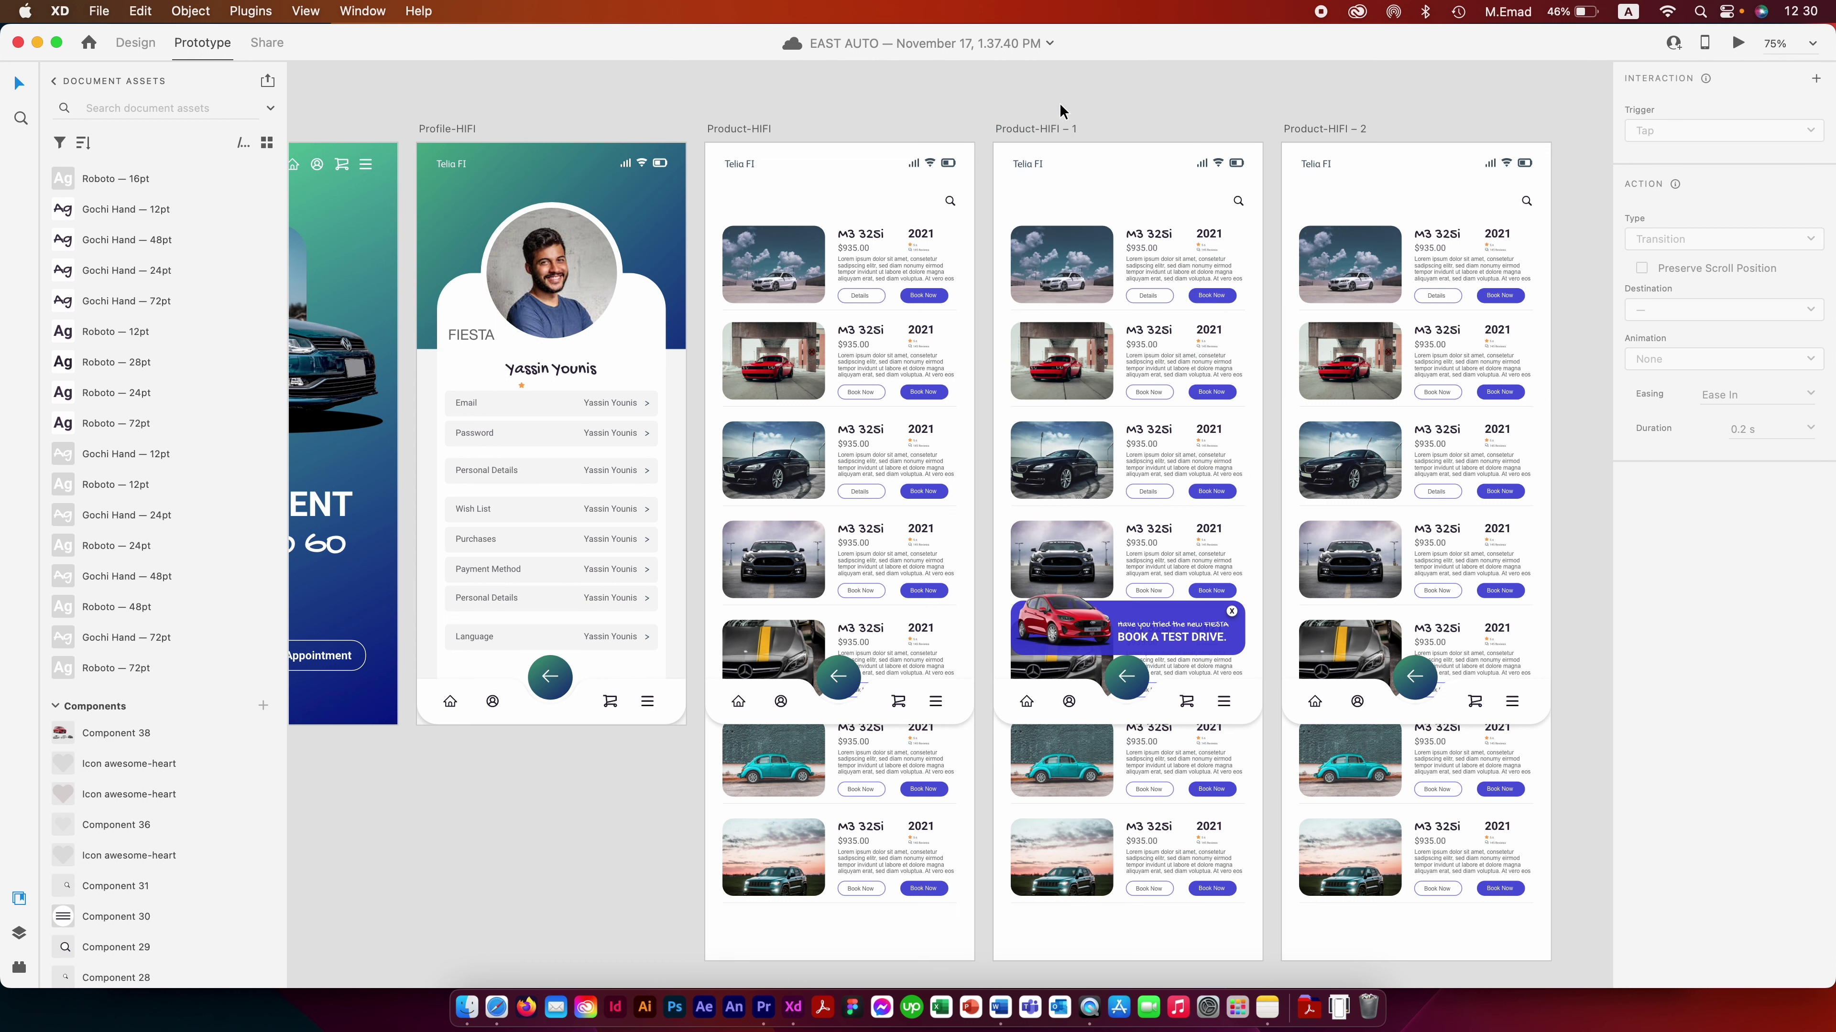
{"action": "left_click", "coordinate": [1238, 637]}
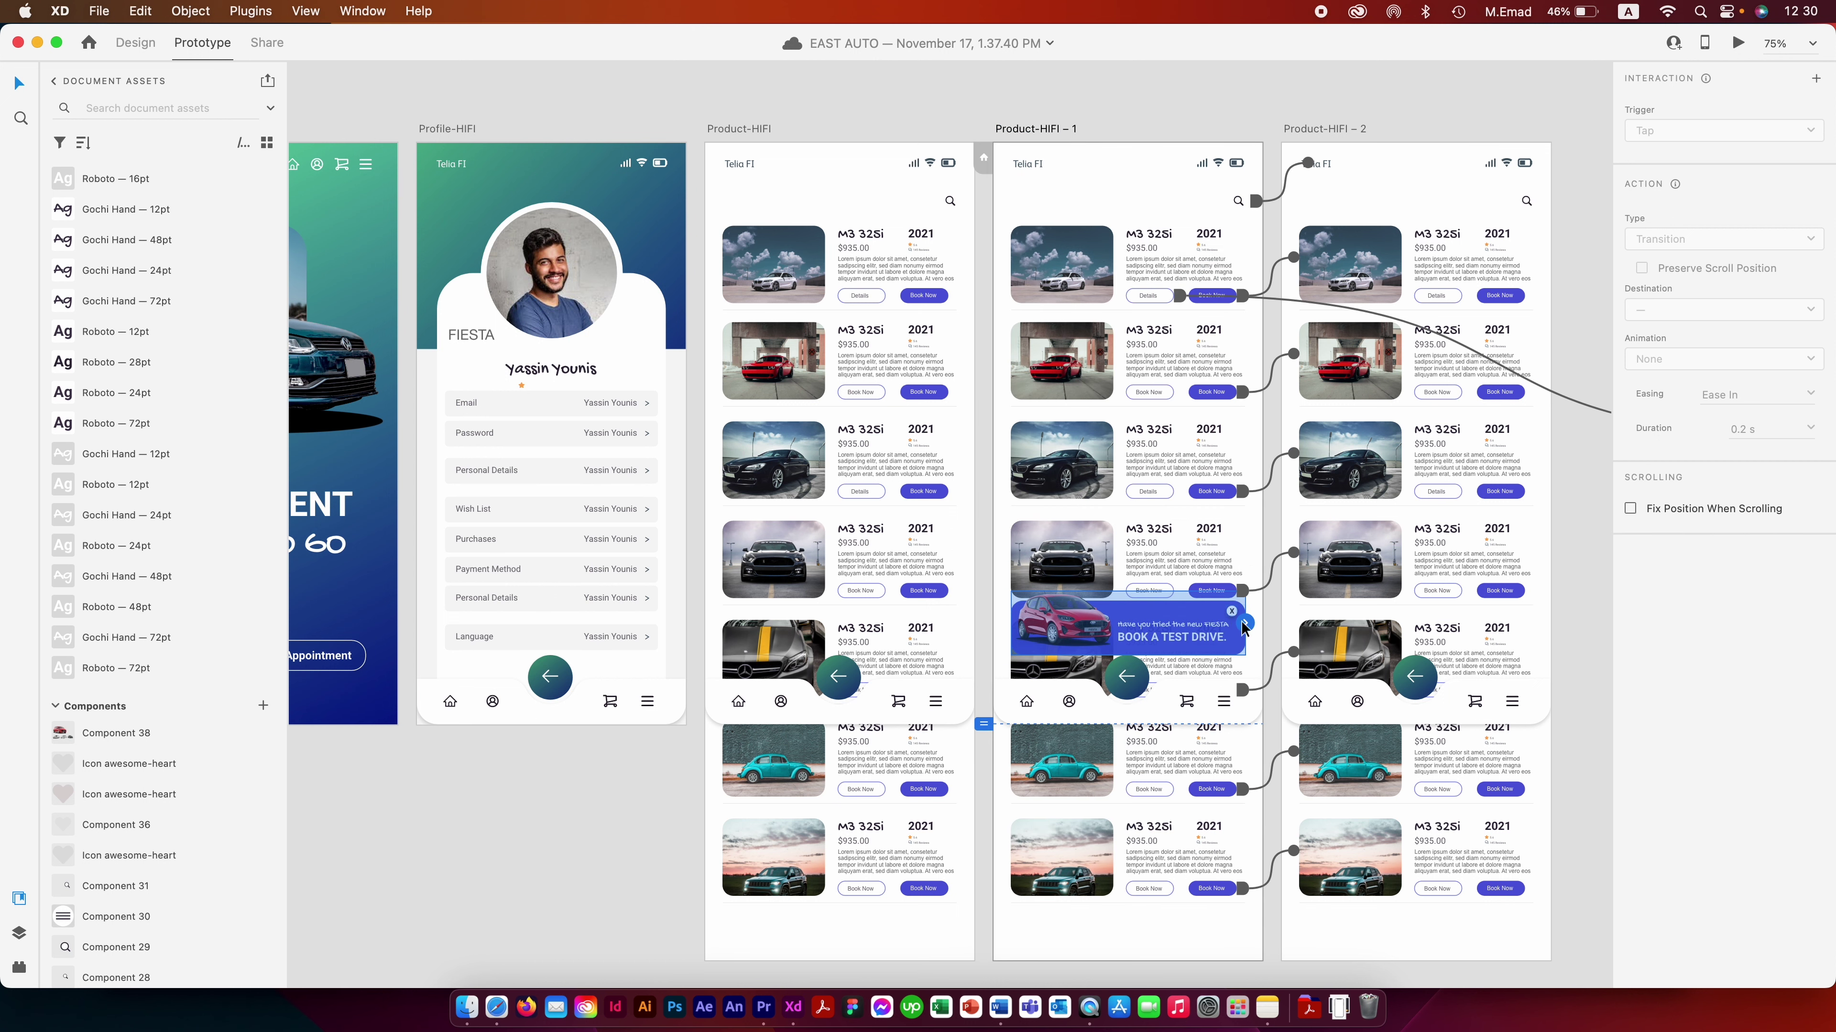
{"action": "left_click_drag", "start_coordinate": [1245, 629], "coordinate": [1313, 512]}
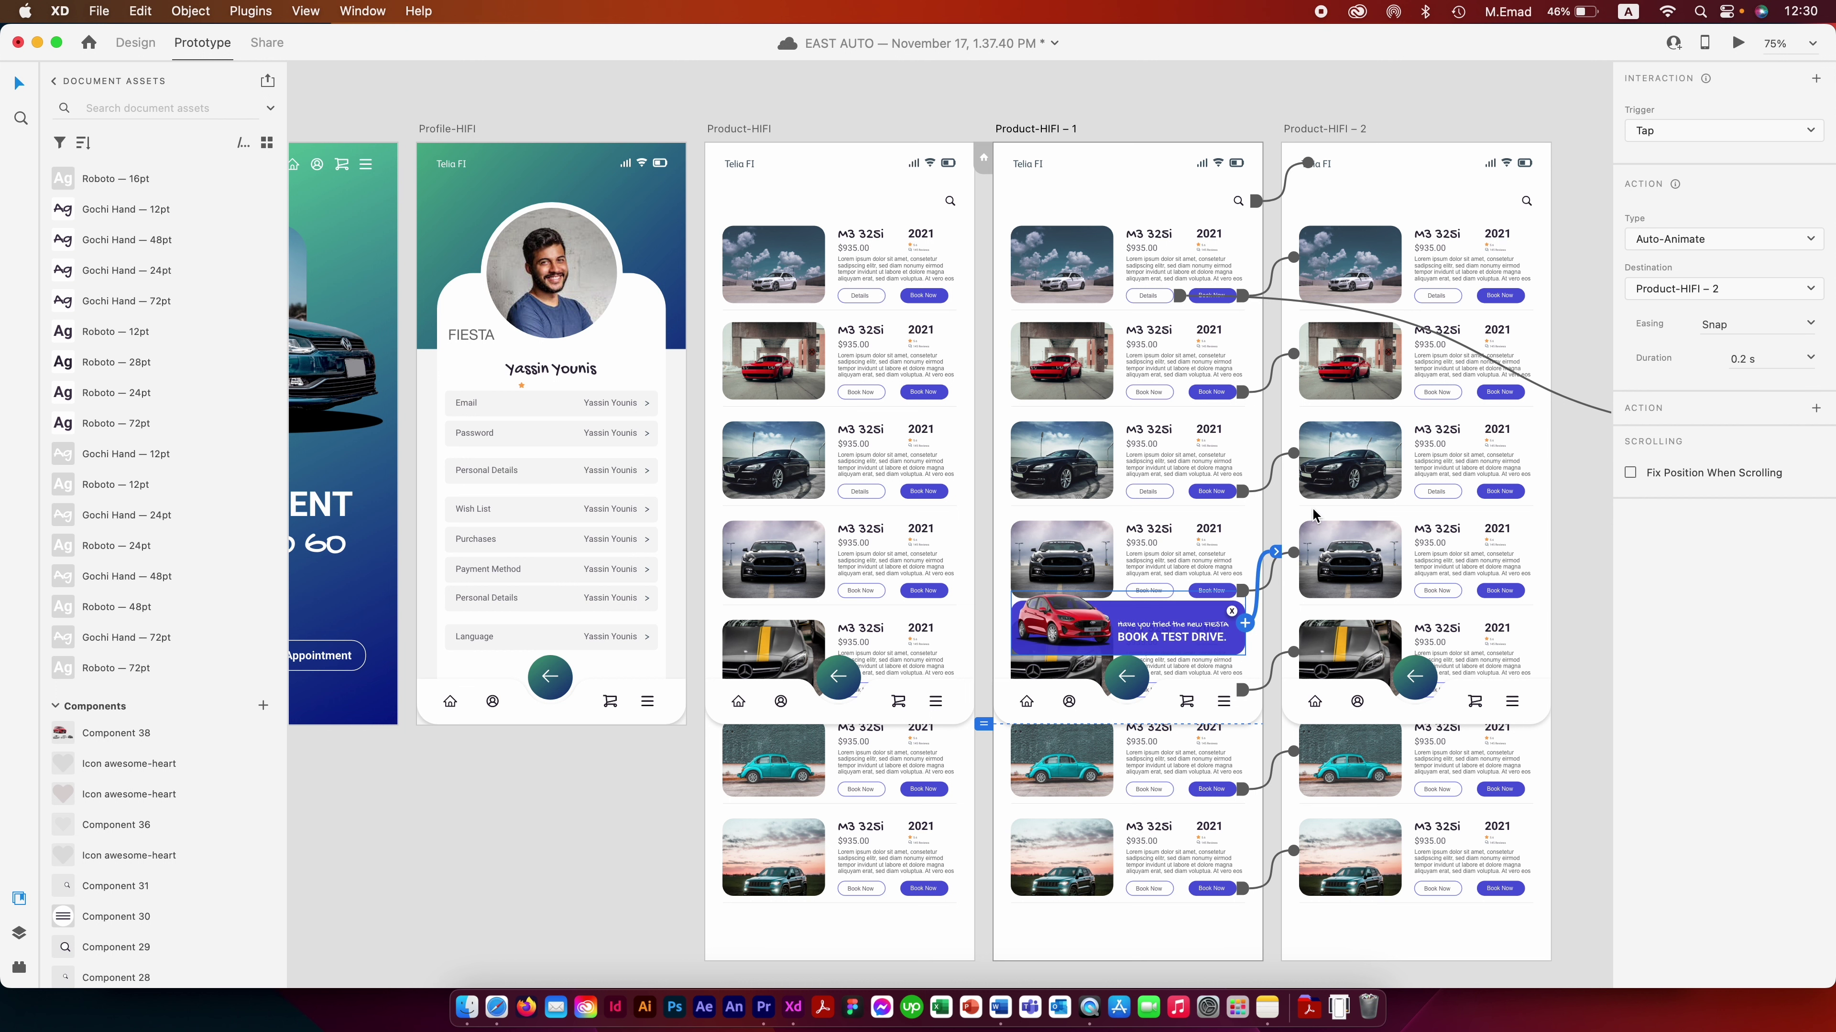
{"action": "left_click", "coordinate": [1677, 130]}
{"action": "left_click", "coordinate": [1683, 131]}
{"action": "left_click", "coordinate": [1663, 243]}
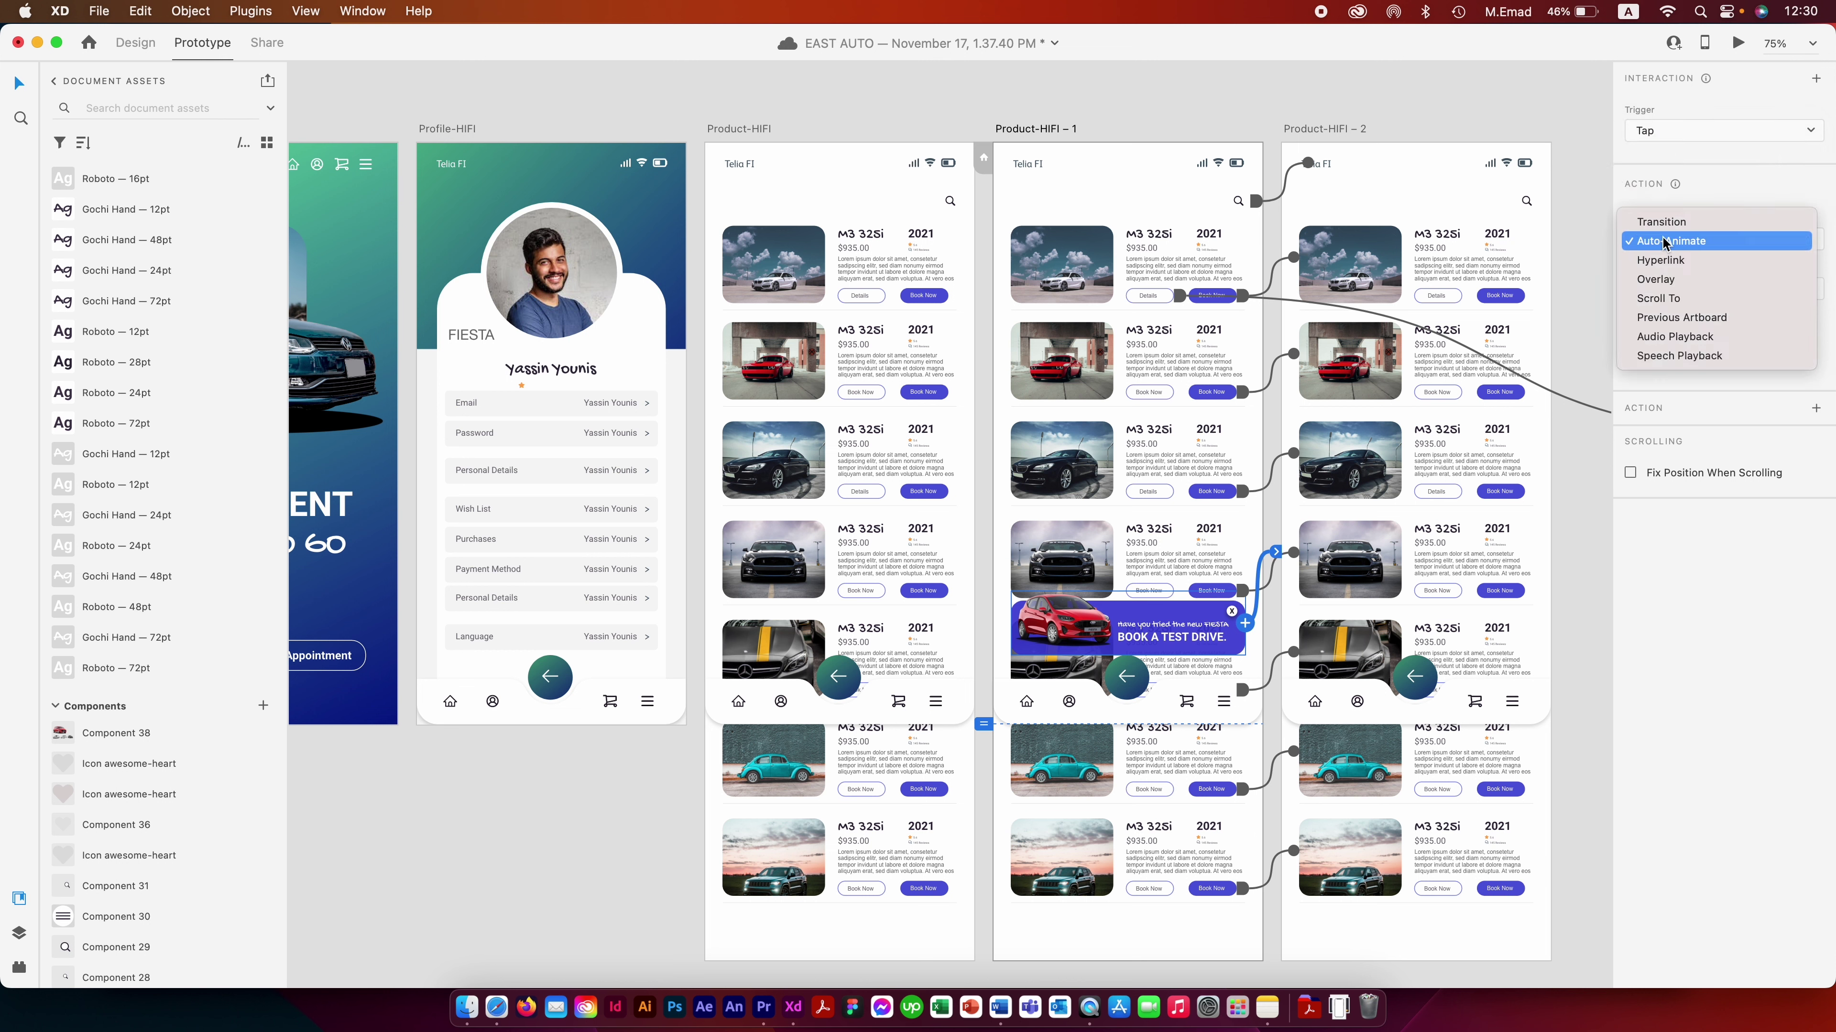
{"action": "left_click", "coordinate": [1690, 241]}
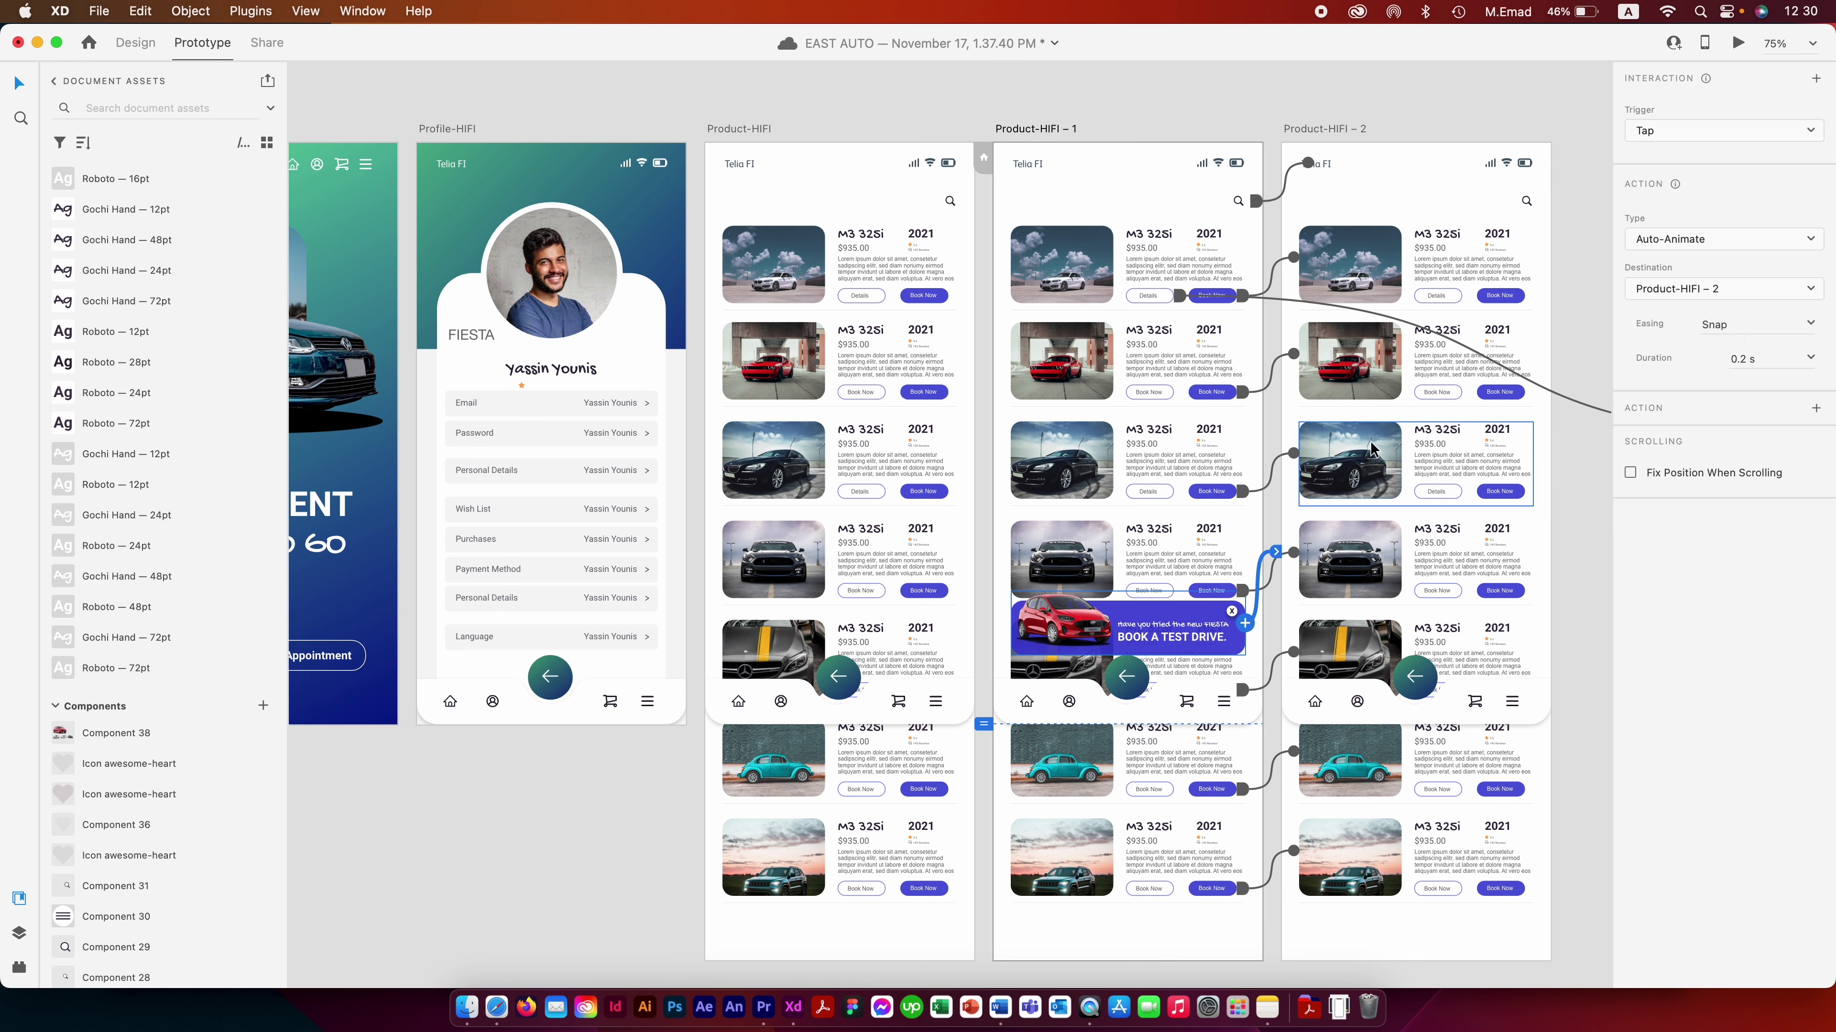
{"action": "left_click", "coordinate": [732, 129]}
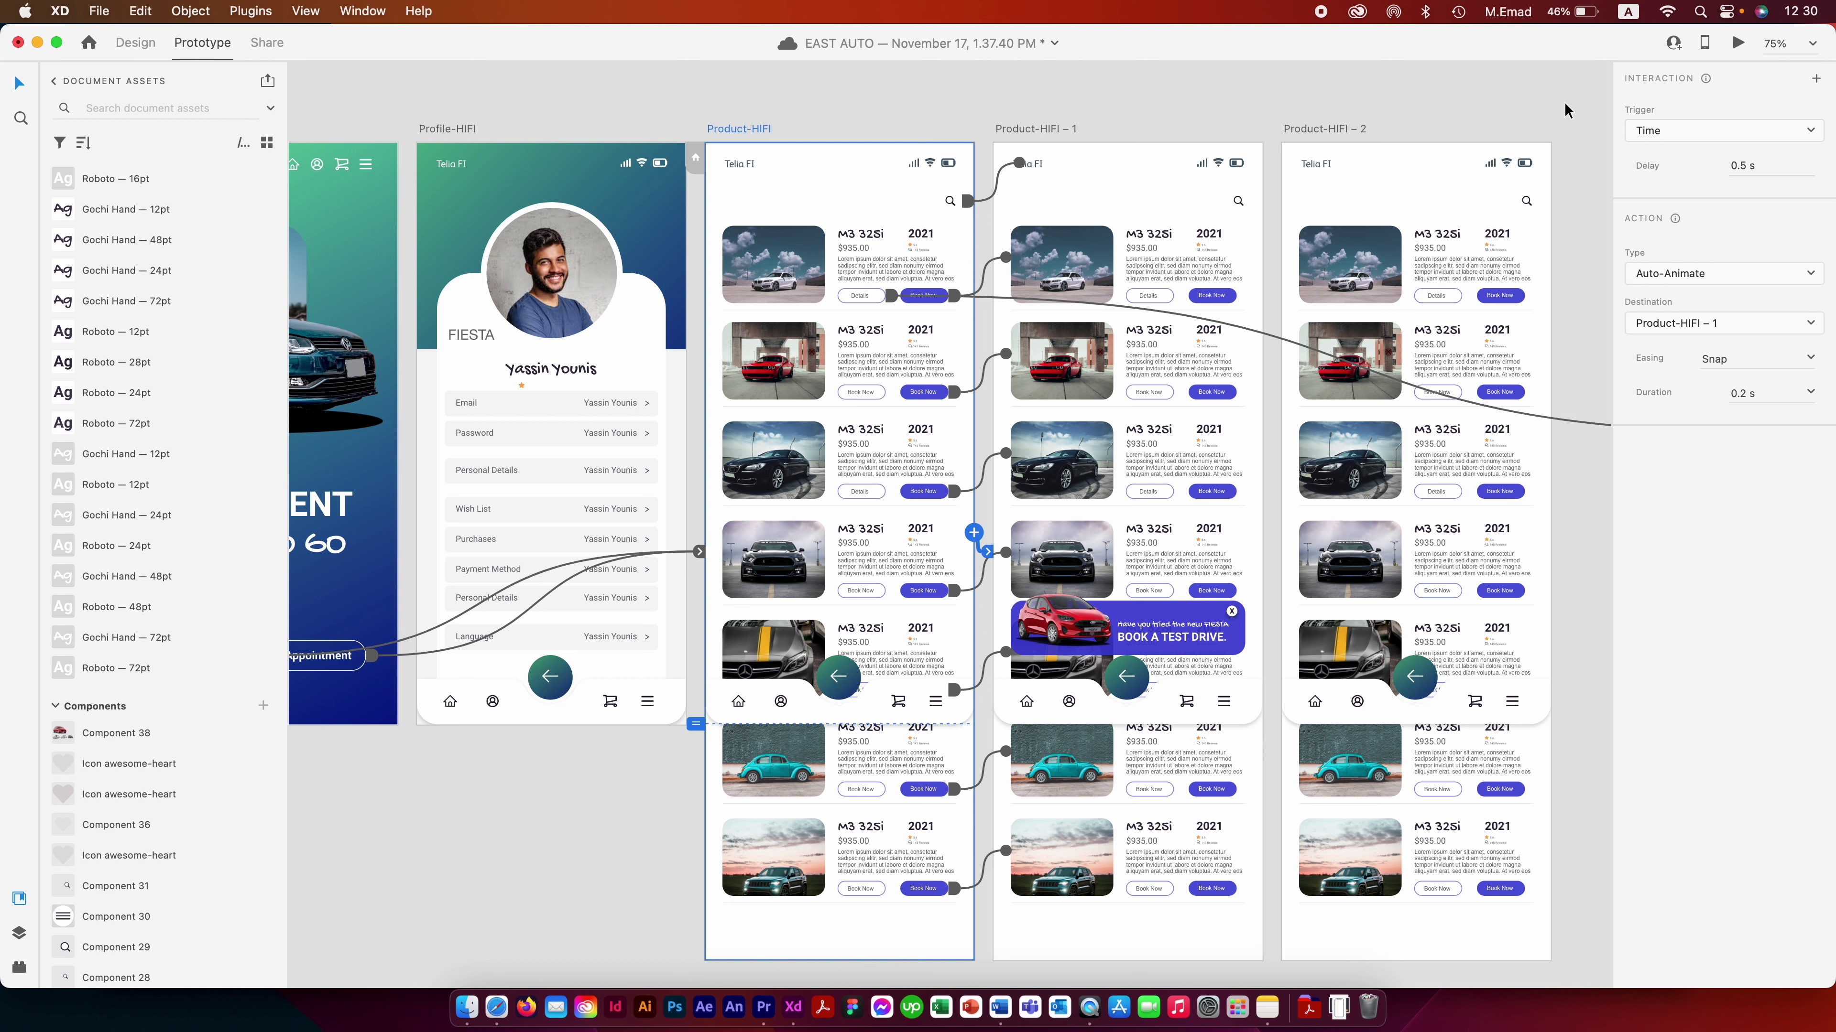
{"action": "left_click", "coordinate": [1738, 42]}
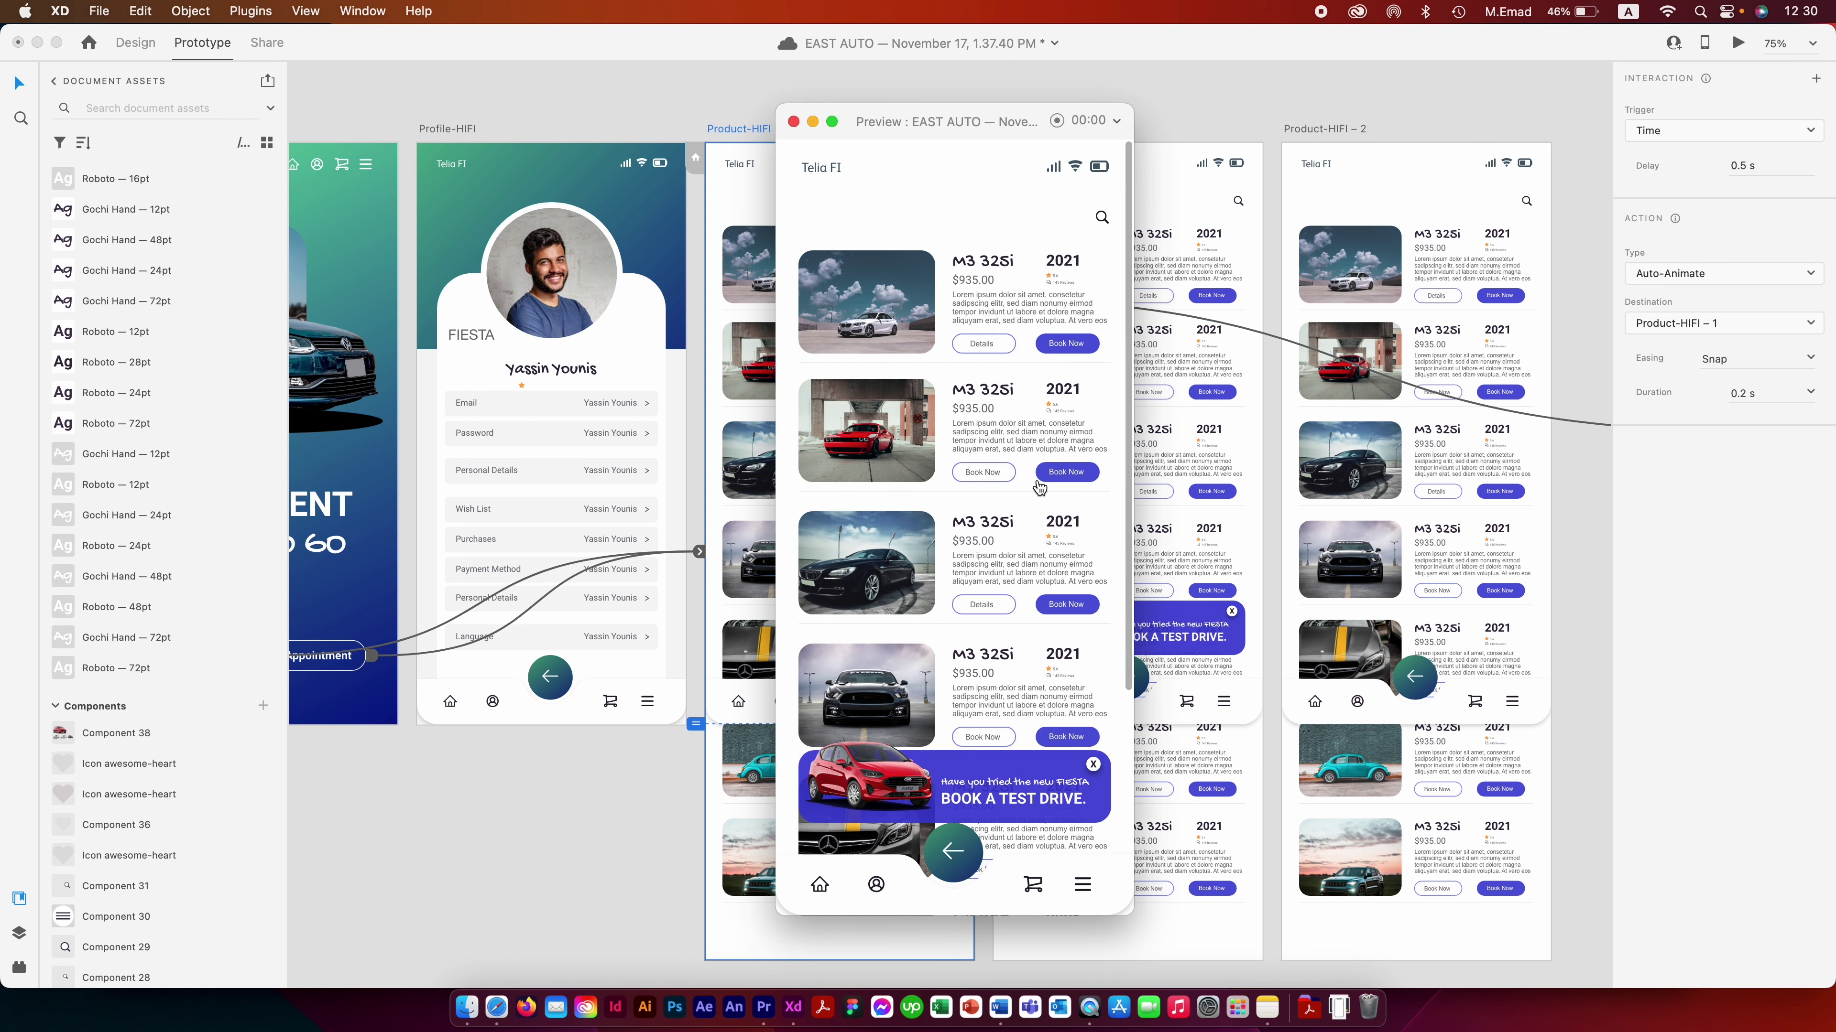
- Set the timed transition's duration to 0.6 s and preview the banner sliding in
{"action": "left_click", "coordinate": [793, 119]}
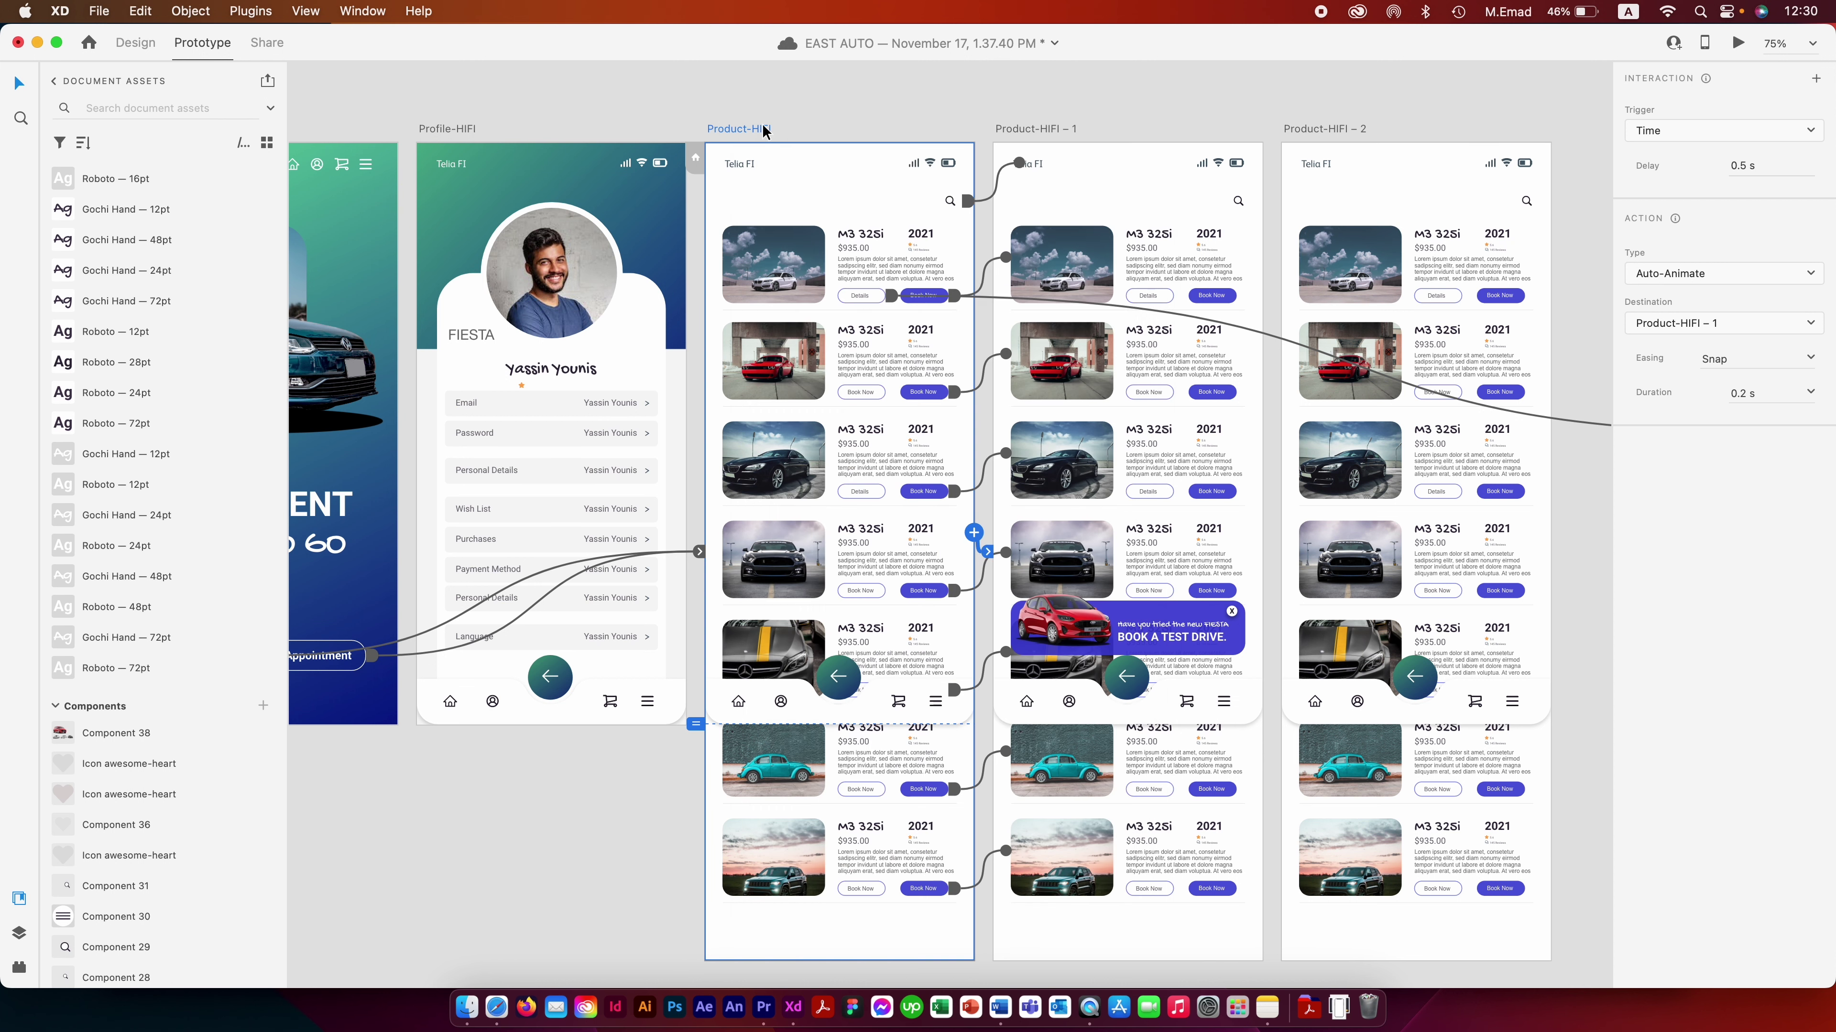
{"action": "left_click", "coordinate": [1809, 392]}
{"action": "left_click", "coordinate": [1749, 446]}
{"action": "left_click", "coordinate": [752, 130]}
{"action": "left_click", "coordinate": [1738, 45]}
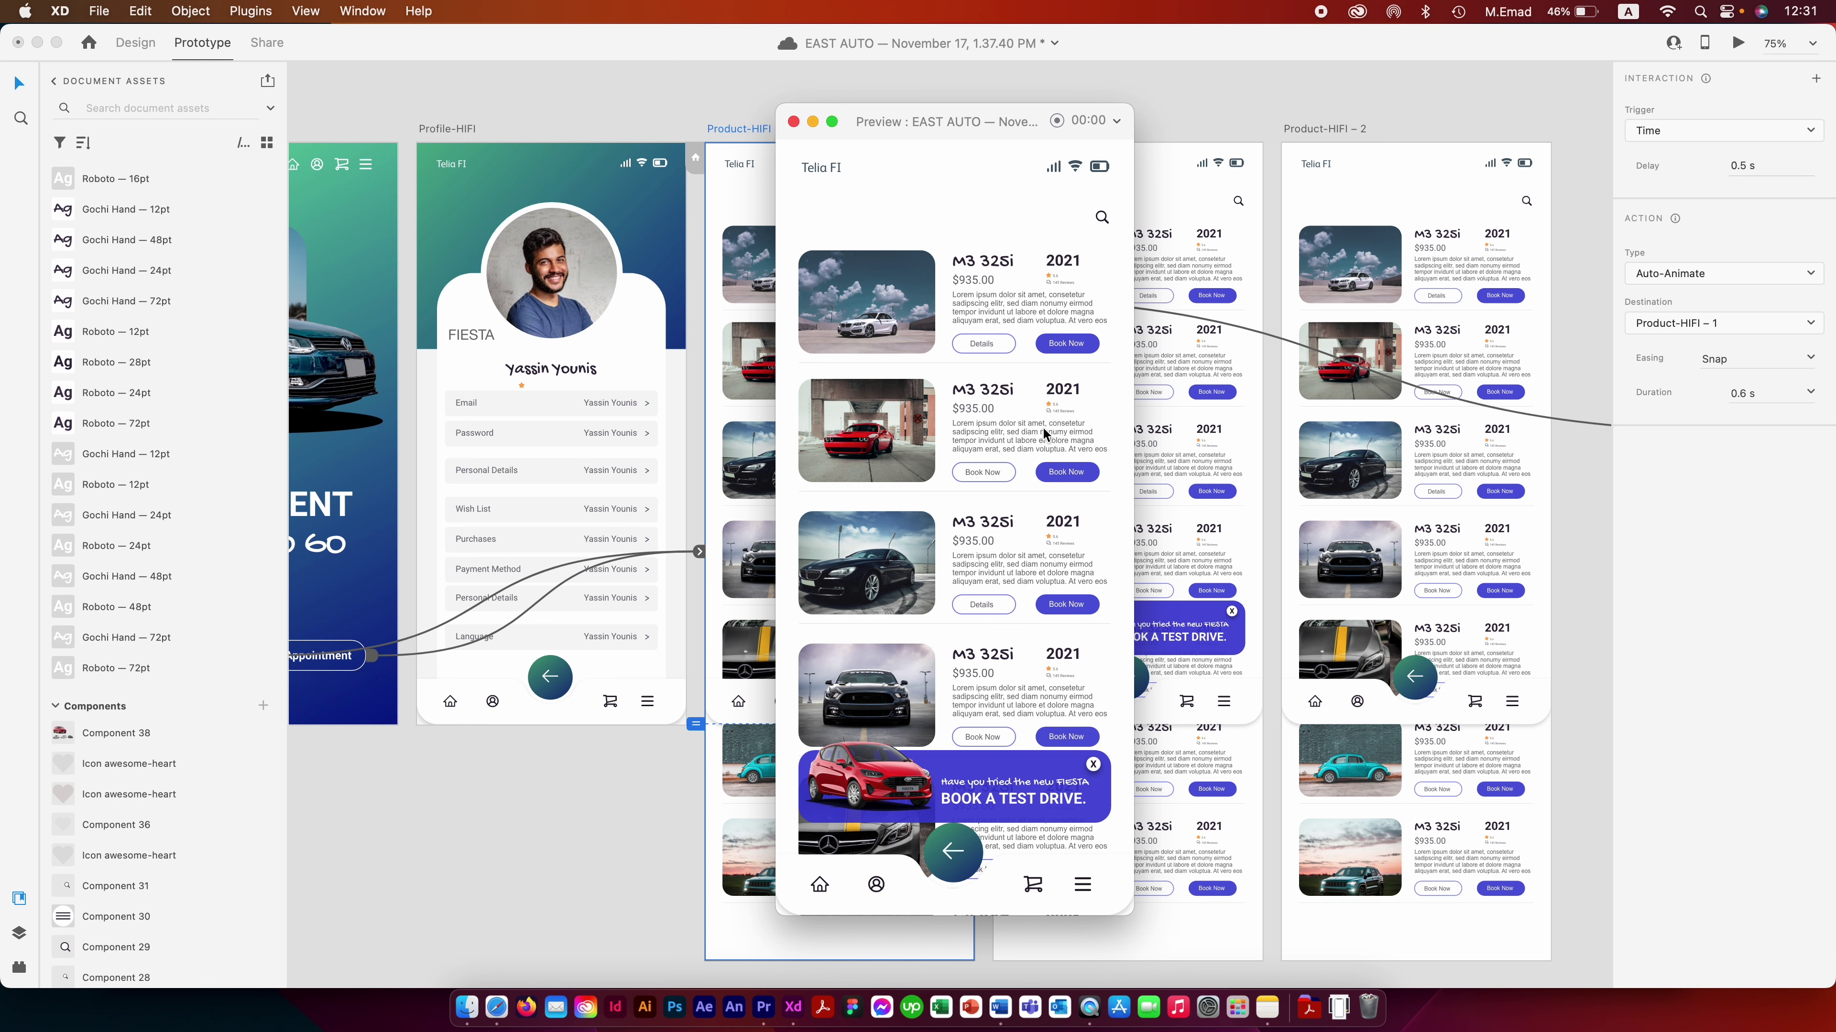
{"action": "left_click", "coordinate": [1095, 765]}
{"action": "left_click", "coordinate": [792, 121]}
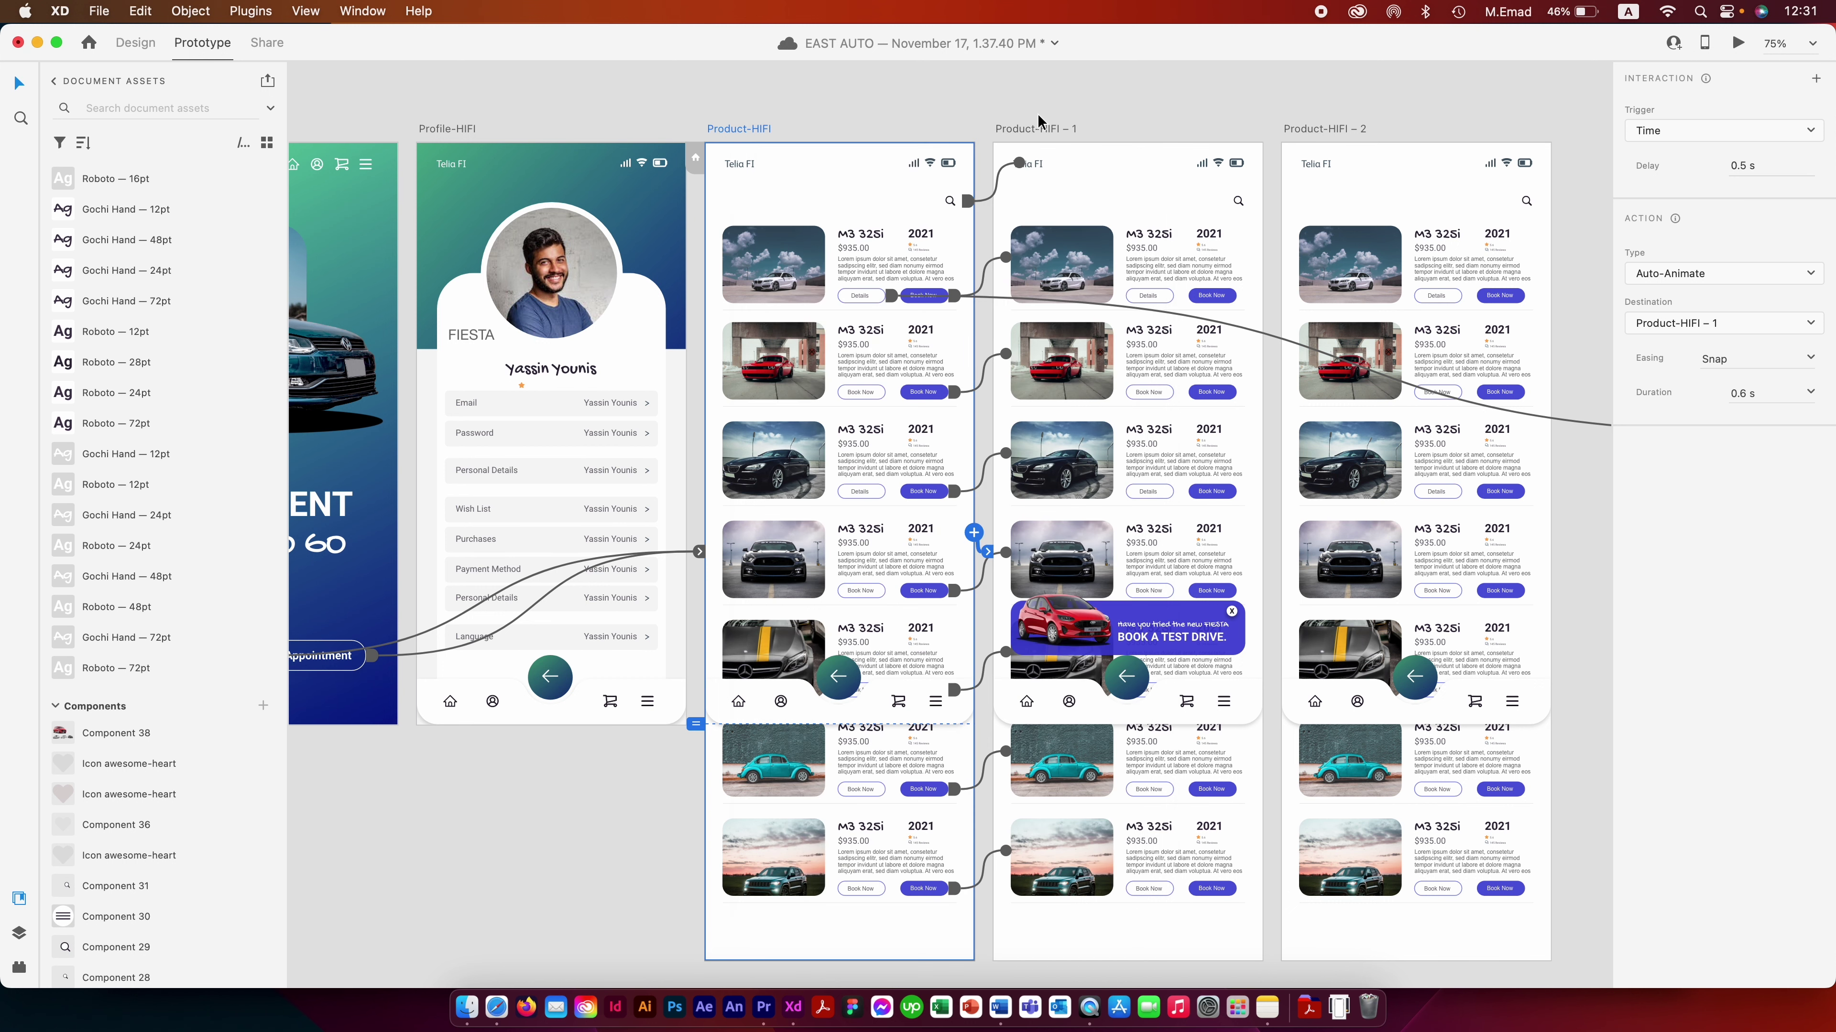
- Set the banner's tap transition duration to 0.6 s and preview again
{"action": "left_click", "coordinate": [1031, 130]}
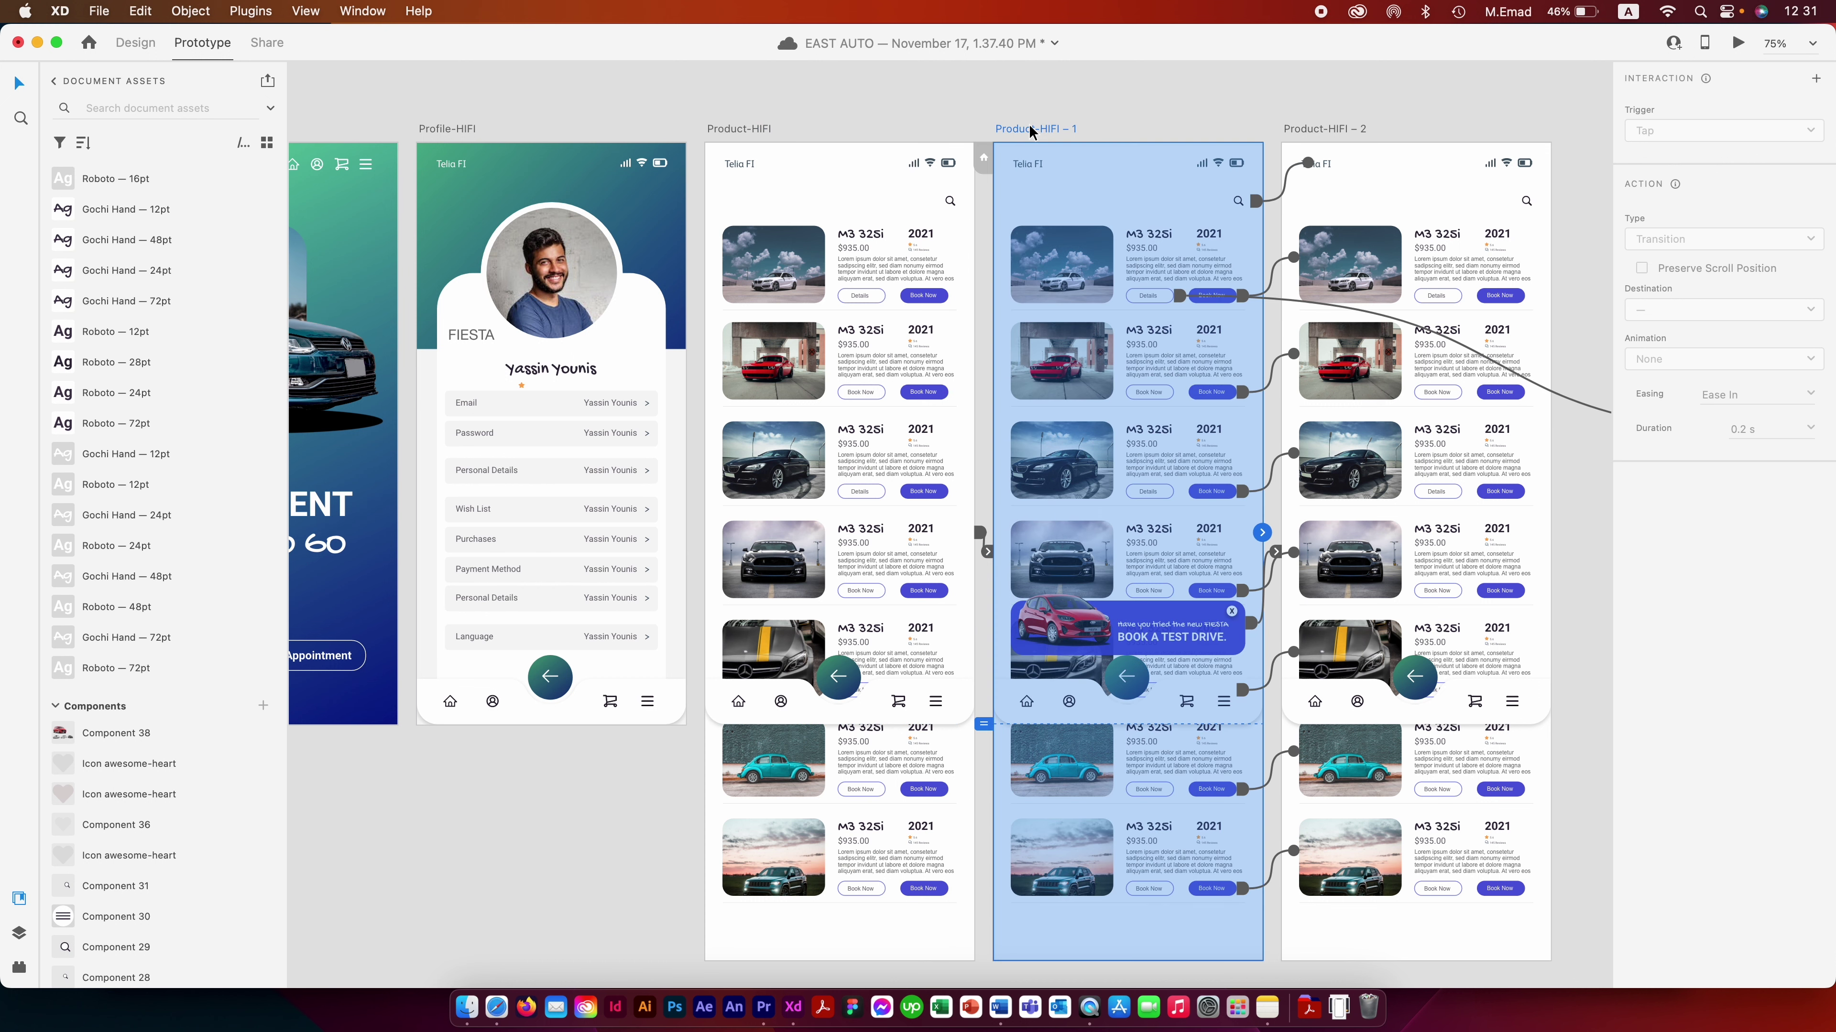
{"action": "left_click", "coordinate": [1213, 615]}
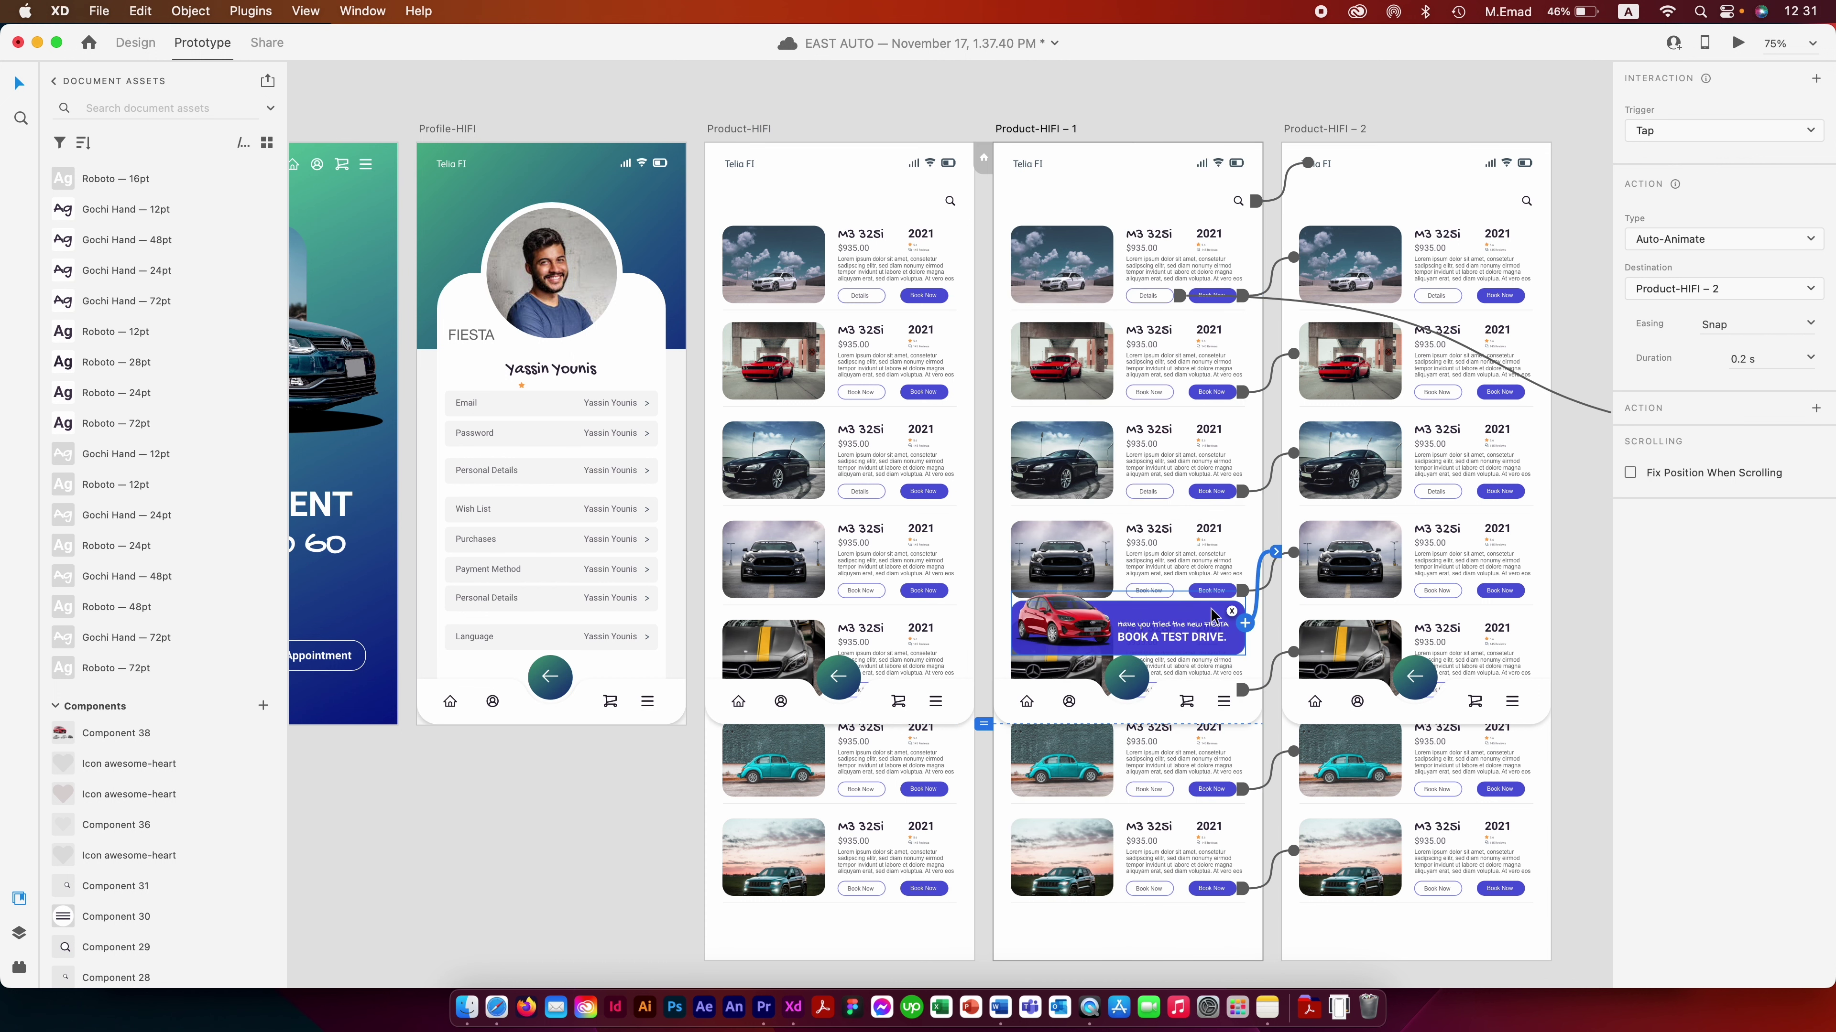
{"action": "left_click", "coordinate": [1813, 360]}
{"action": "left_click", "coordinate": [1761, 410]}
{"action": "left_click", "coordinate": [764, 131]}
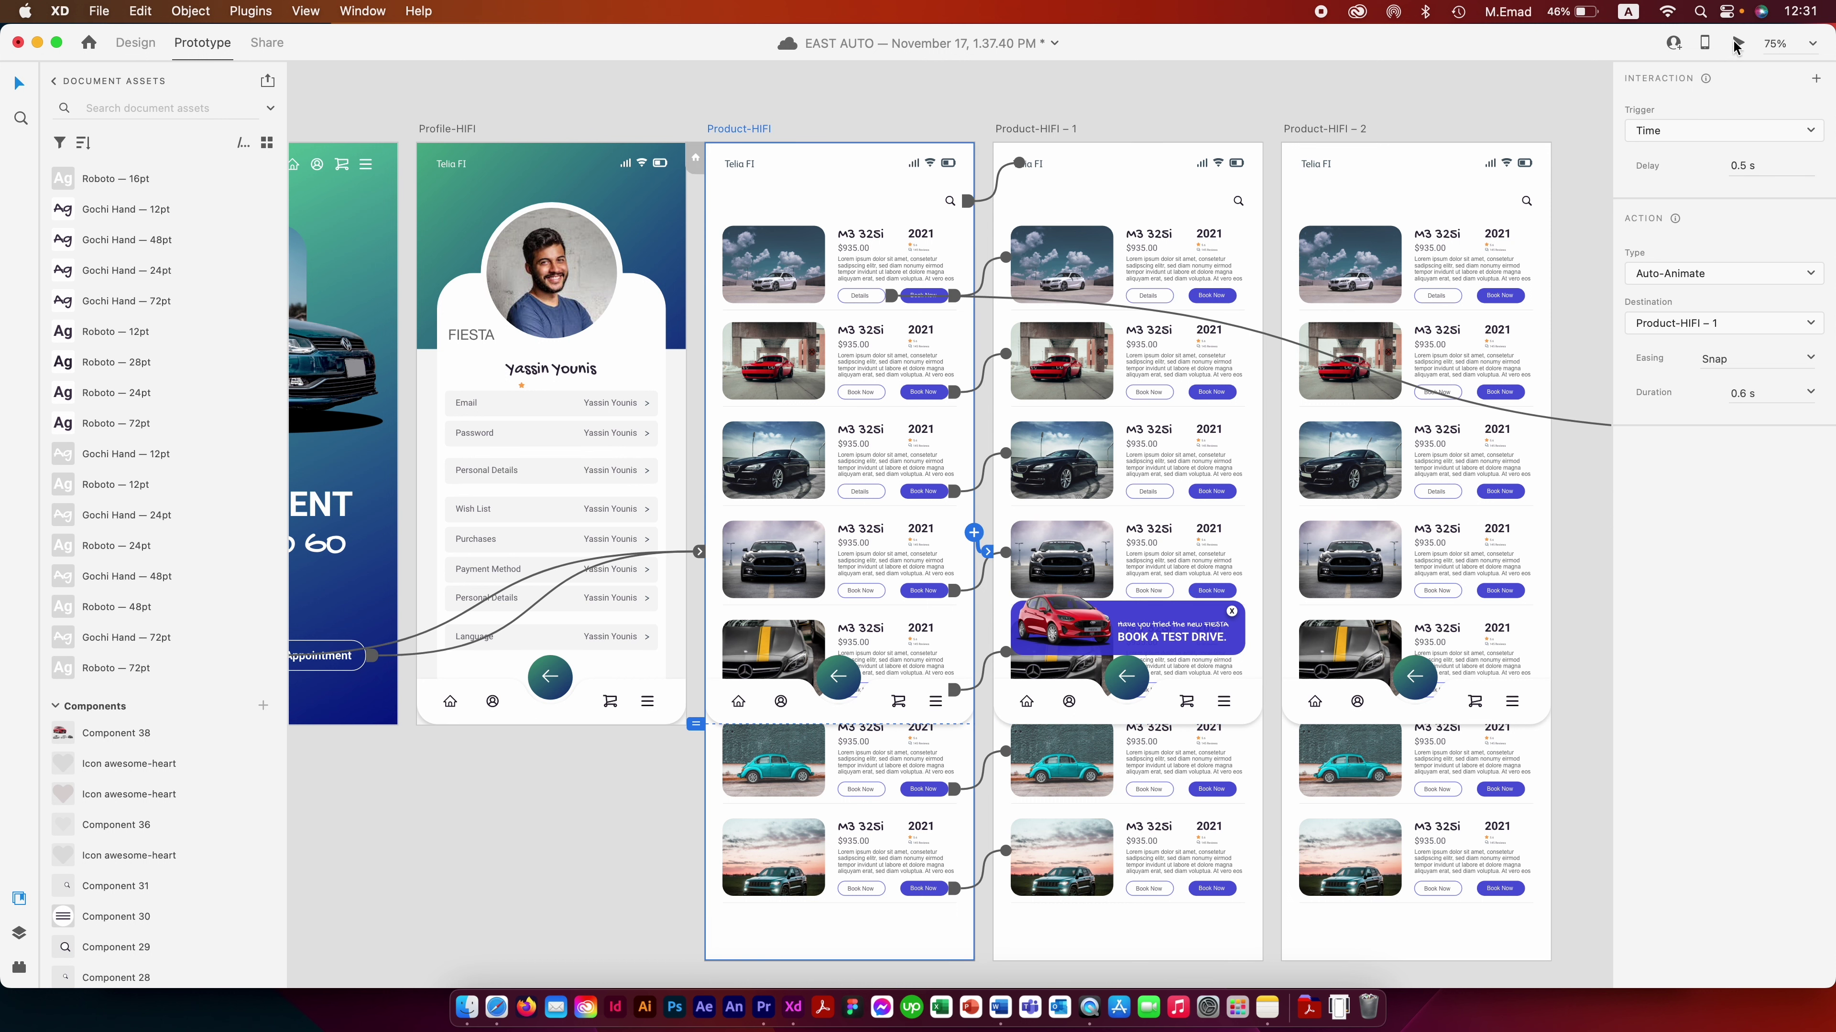
{"action": "left_click", "coordinate": [1737, 43]}
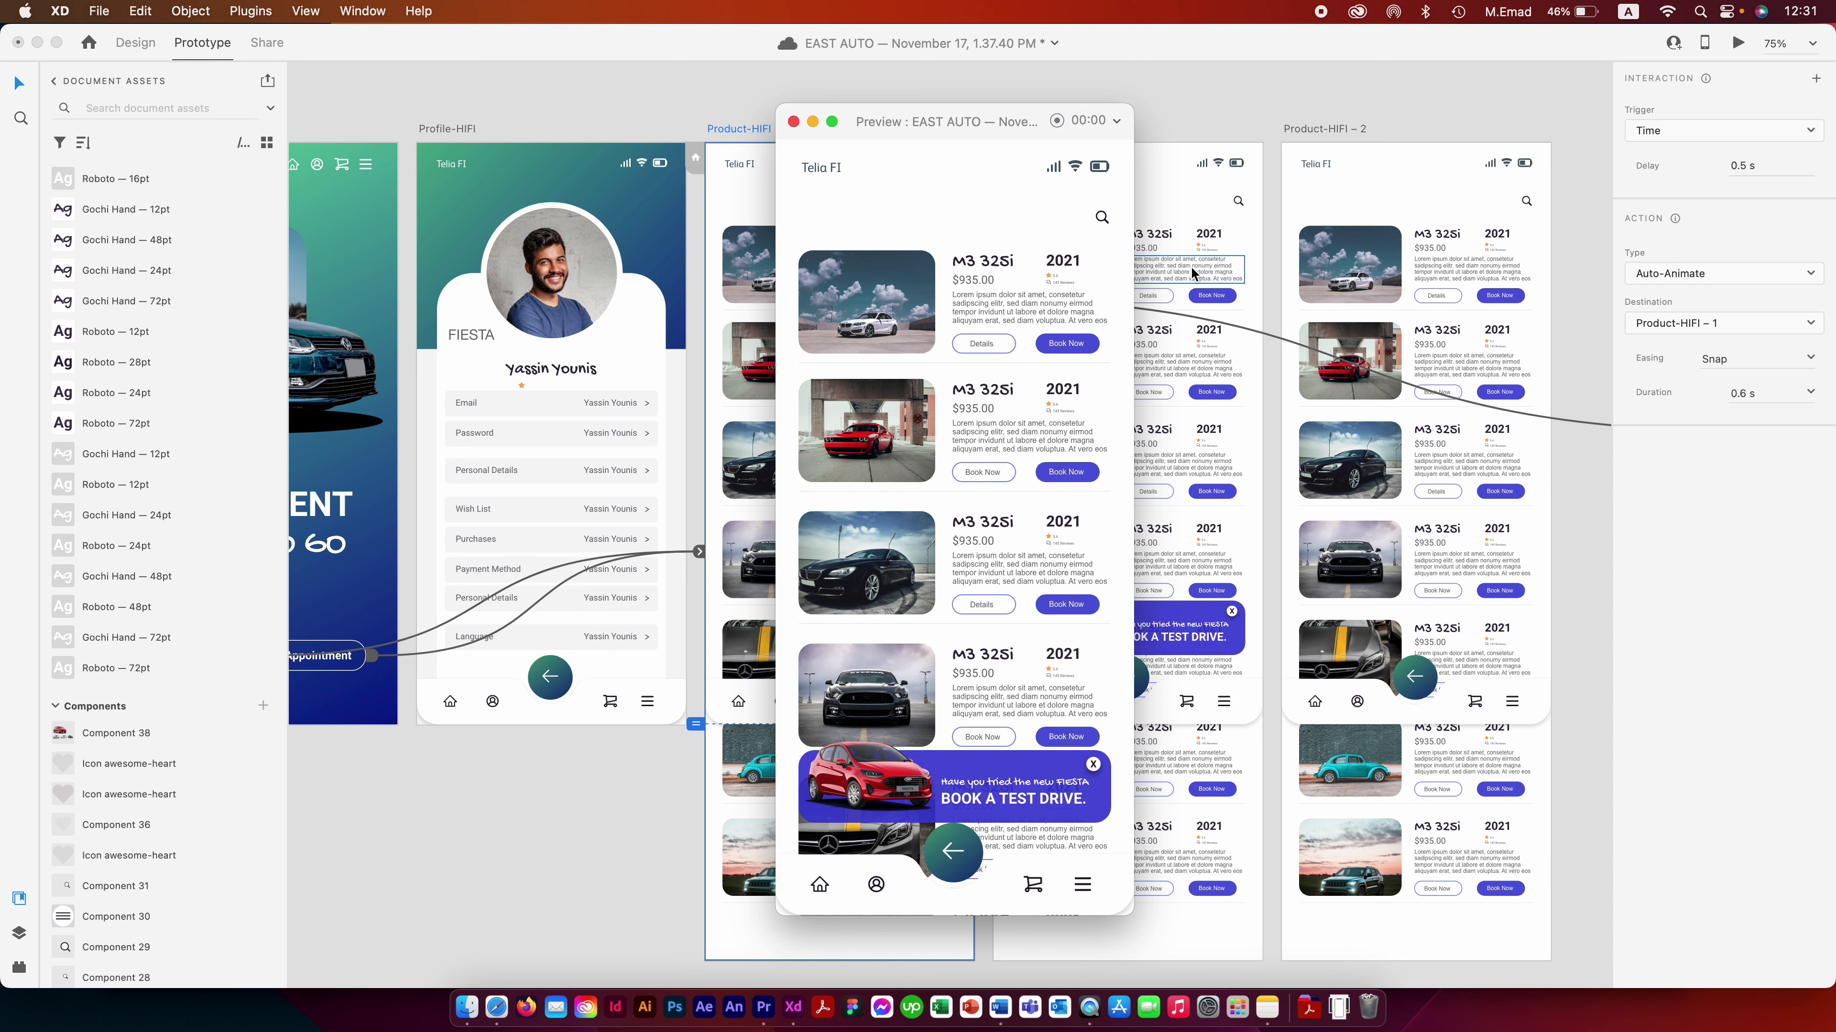
- Lengthen Product-HIFI's timed transition to 1 s
{"action": "left_click", "coordinate": [1092, 764]}
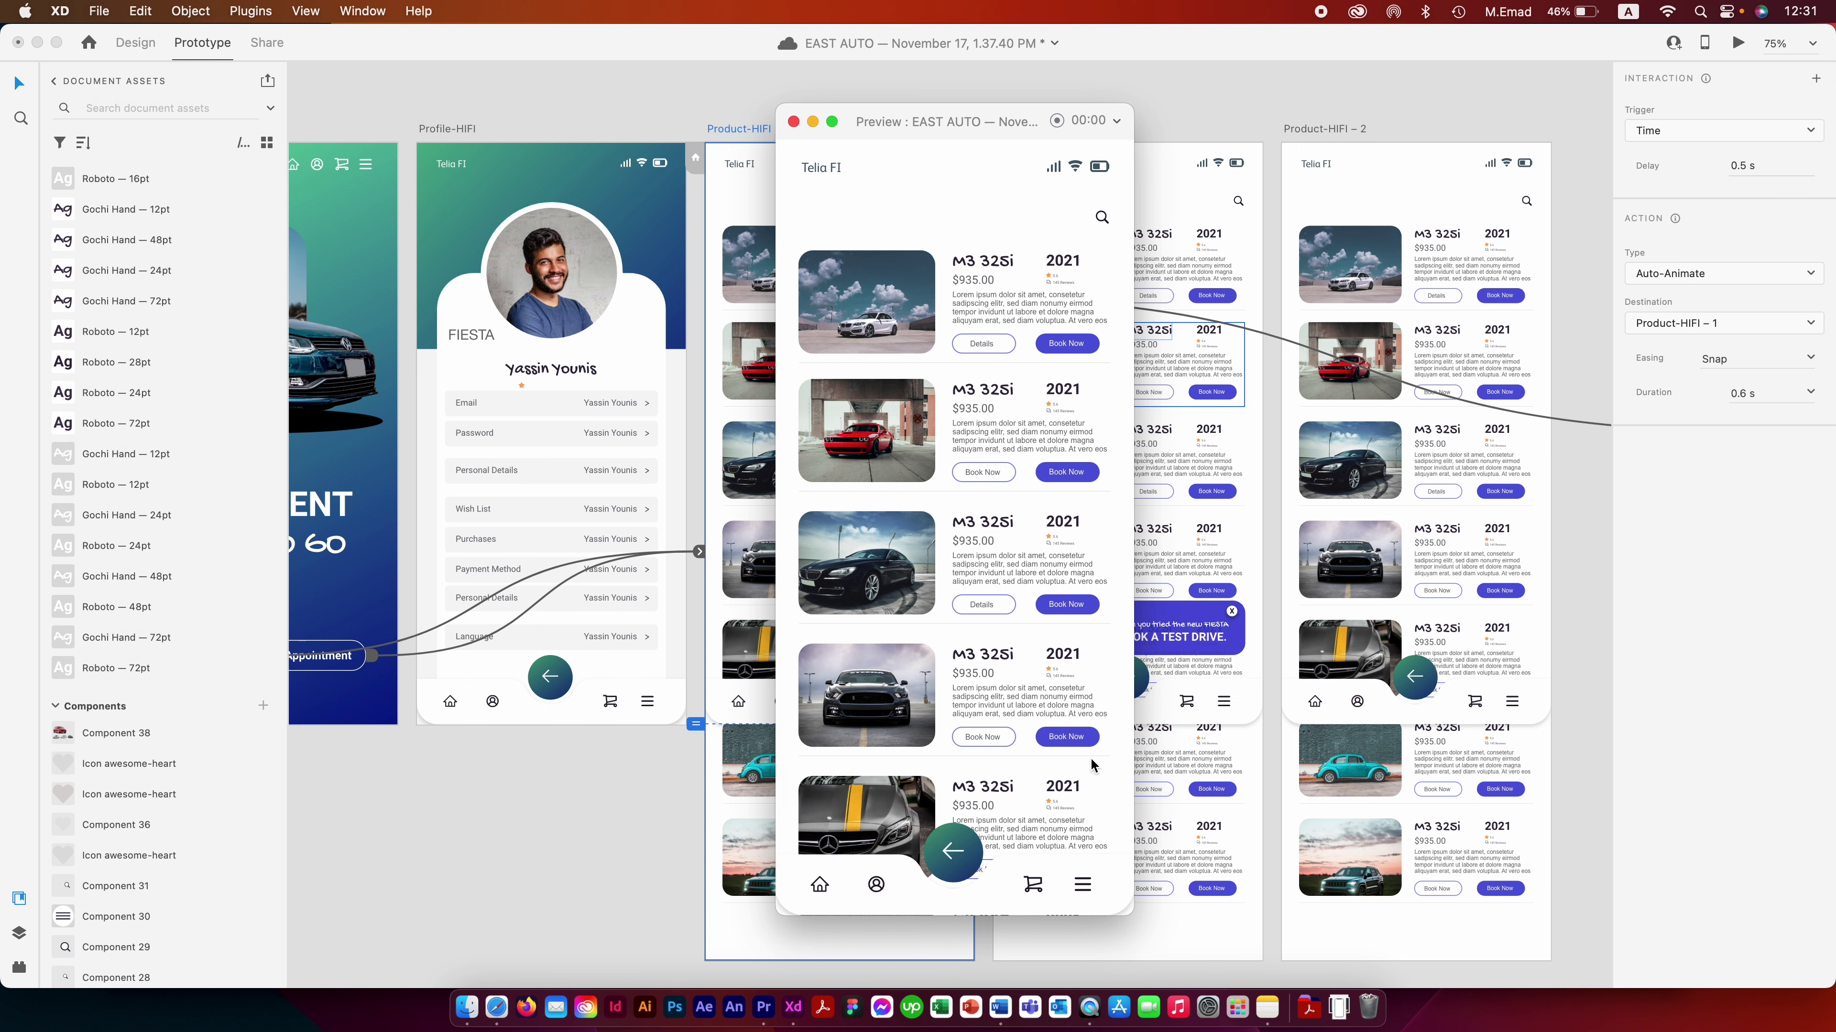
{"action": "left_click", "coordinate": [793, 121]}
{"action": "left_click", "coordinate": [1810, 392]}
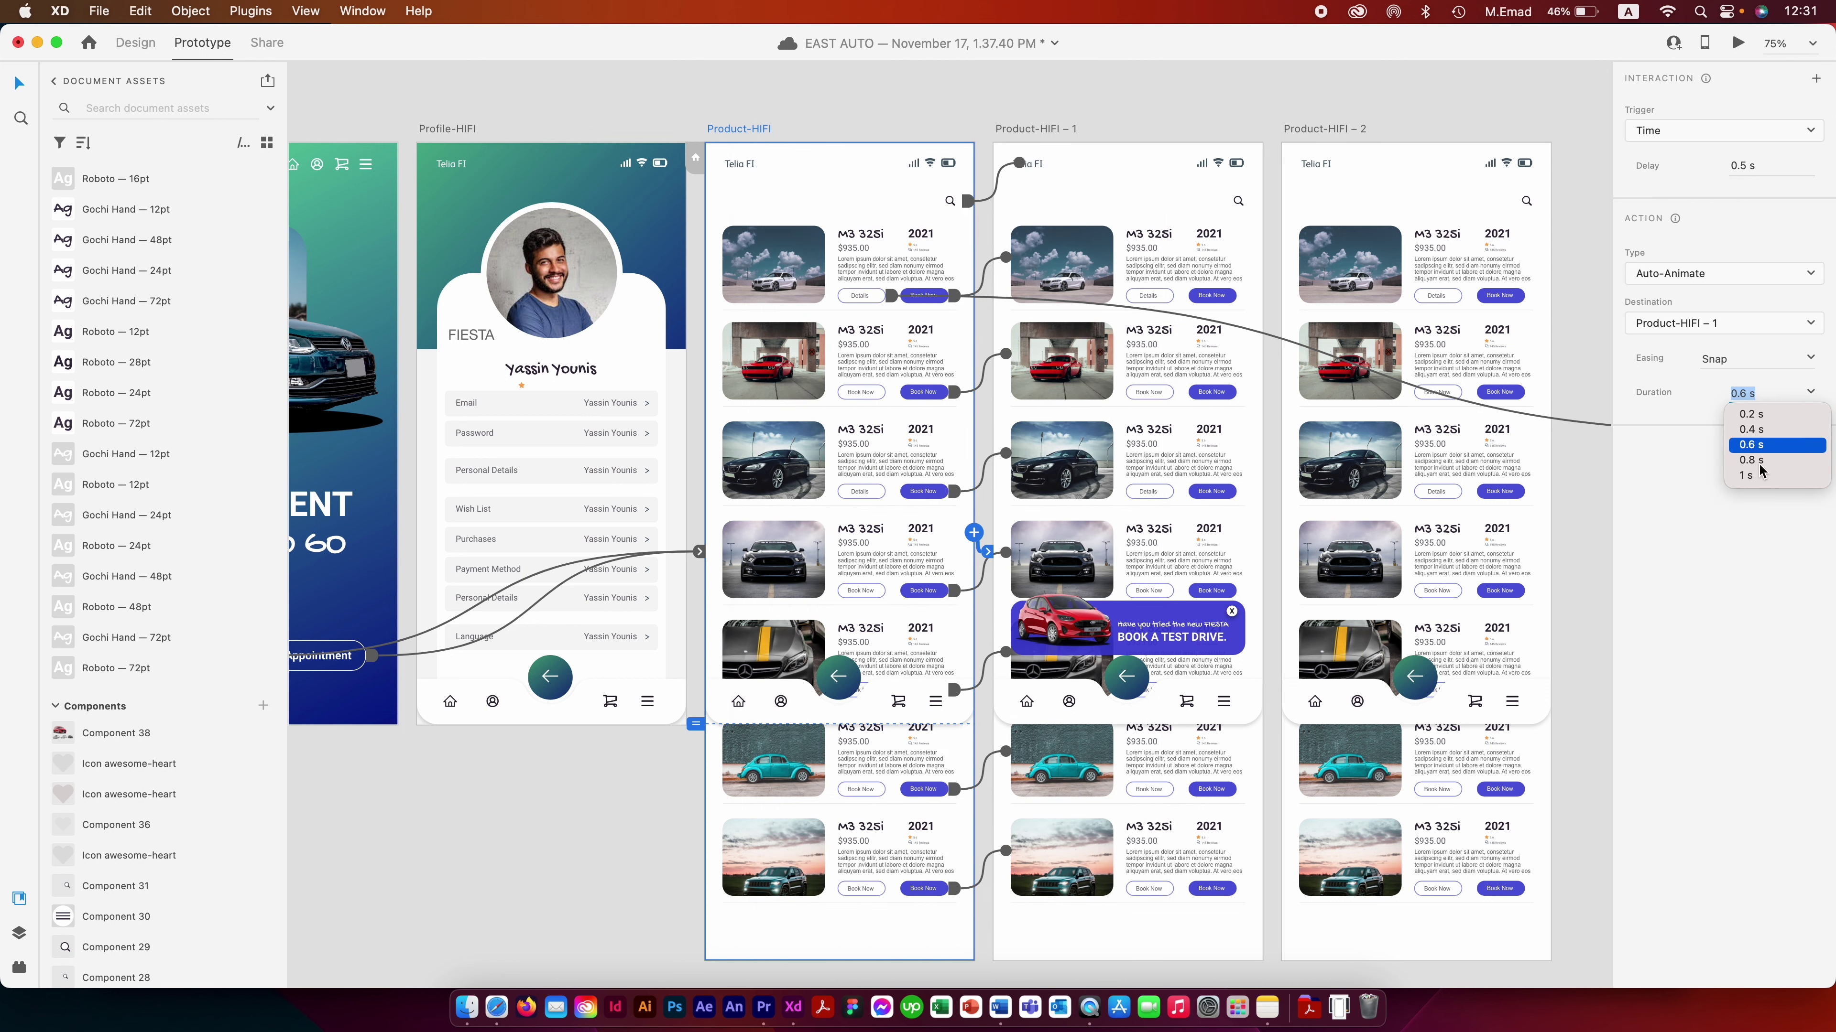
{"action": "left_click", "coordinate": [1759, 461]}
{"action": "left_click", "coordinate": [1811, 393]}
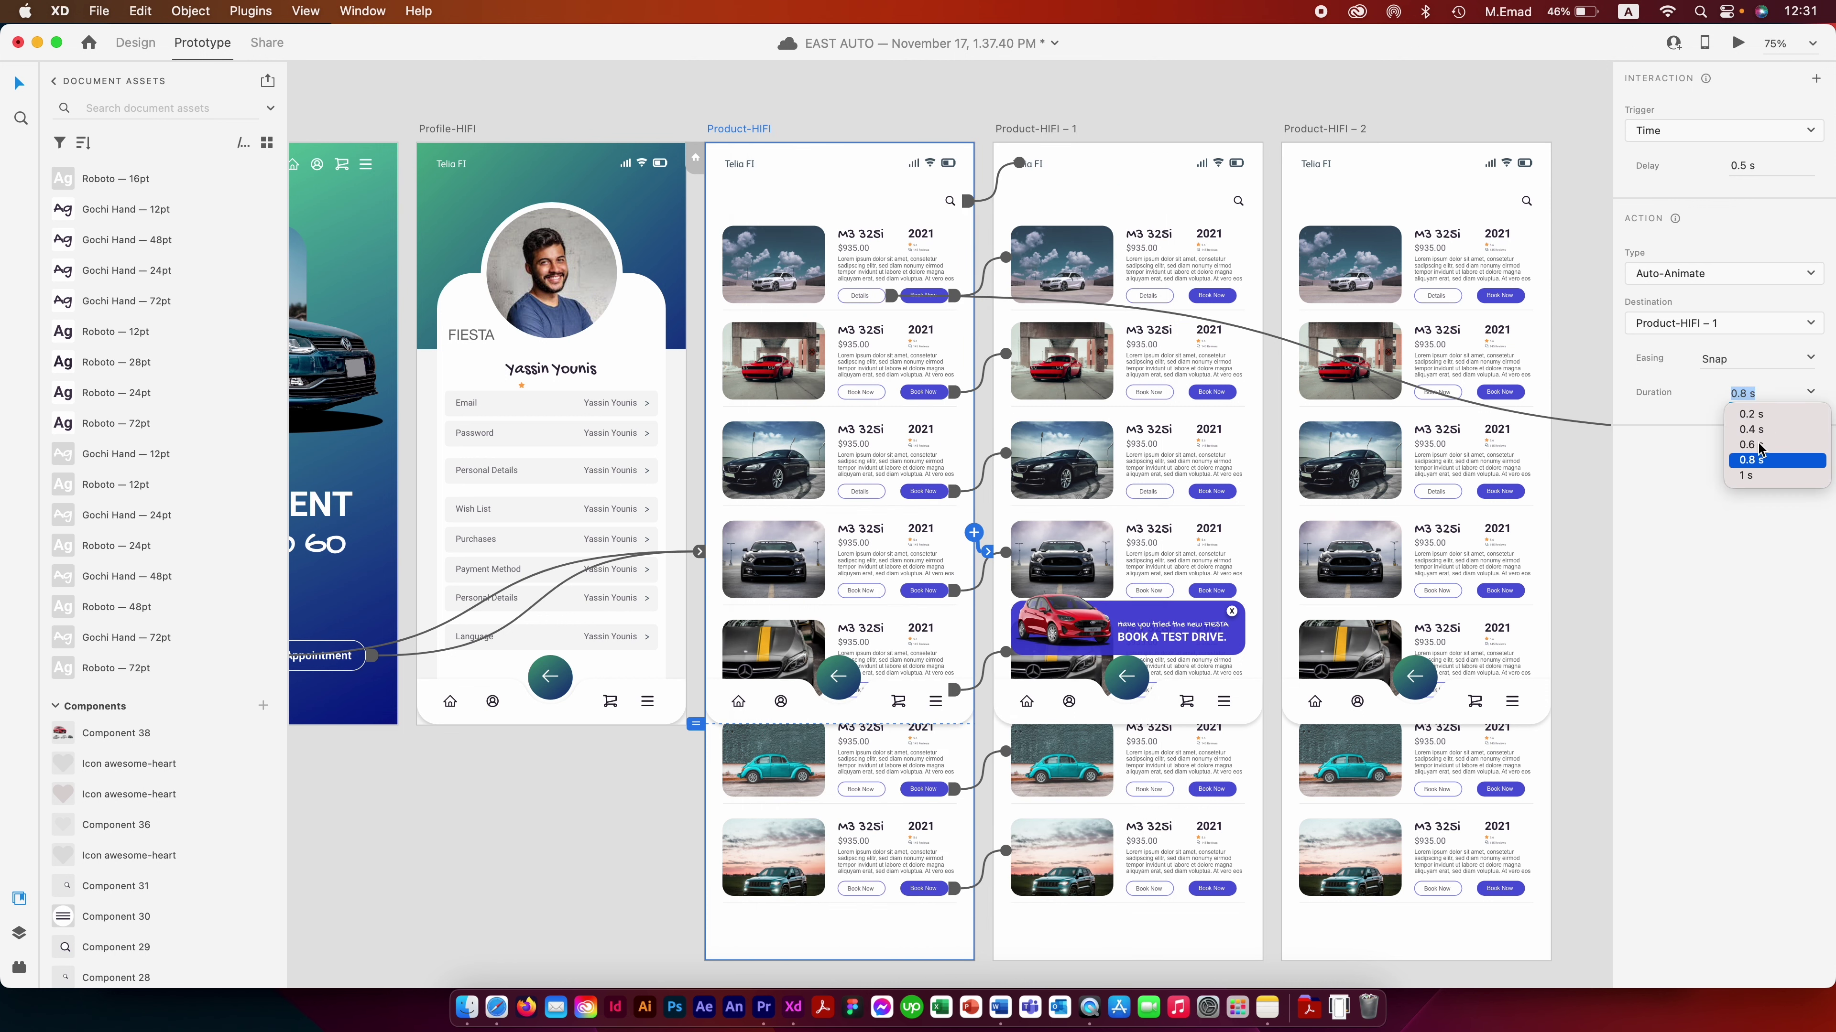
{"action": "left_click", "coordinate": [1743, 476]}
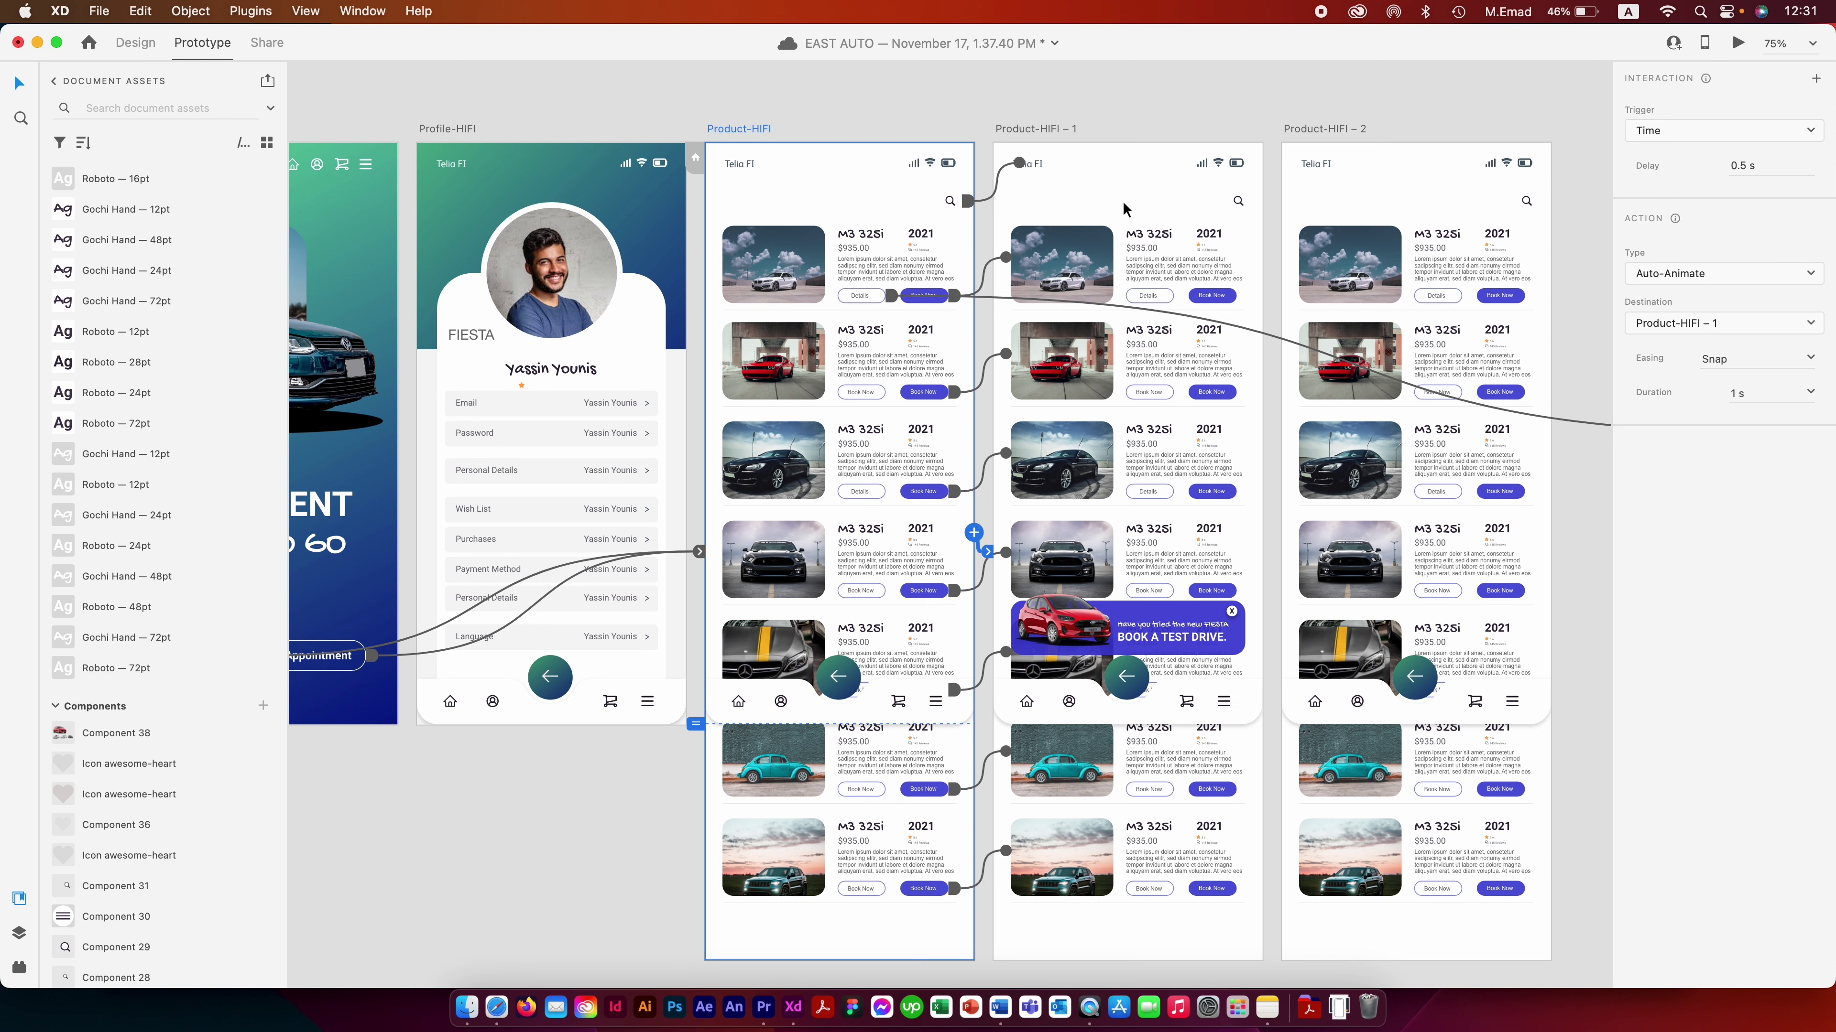
- Set the banner's tap transition to 1 s and preview Product-HIFI again
{"action": "left_click", "coordinate": [1049, 130]}
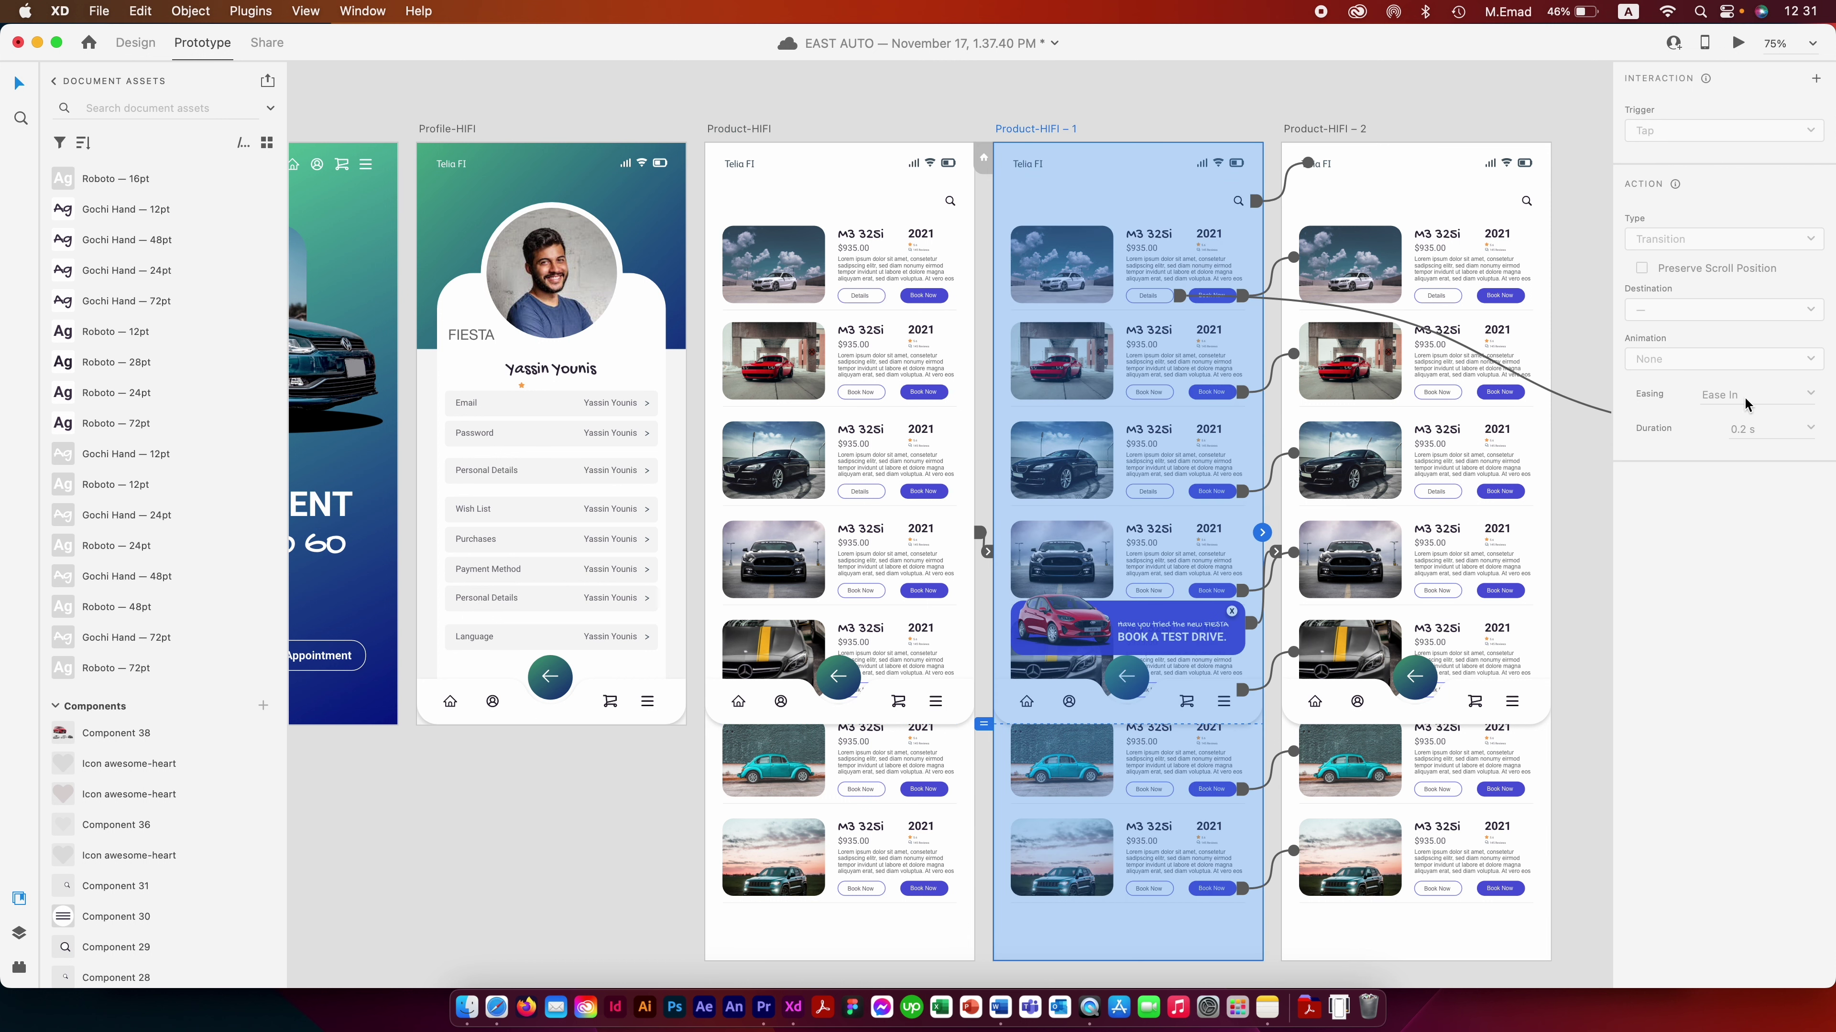
{"action": "left_click", "coordinate": [1219, 616]}
{"action": "left_click", "coordinate": [1808, 356]}
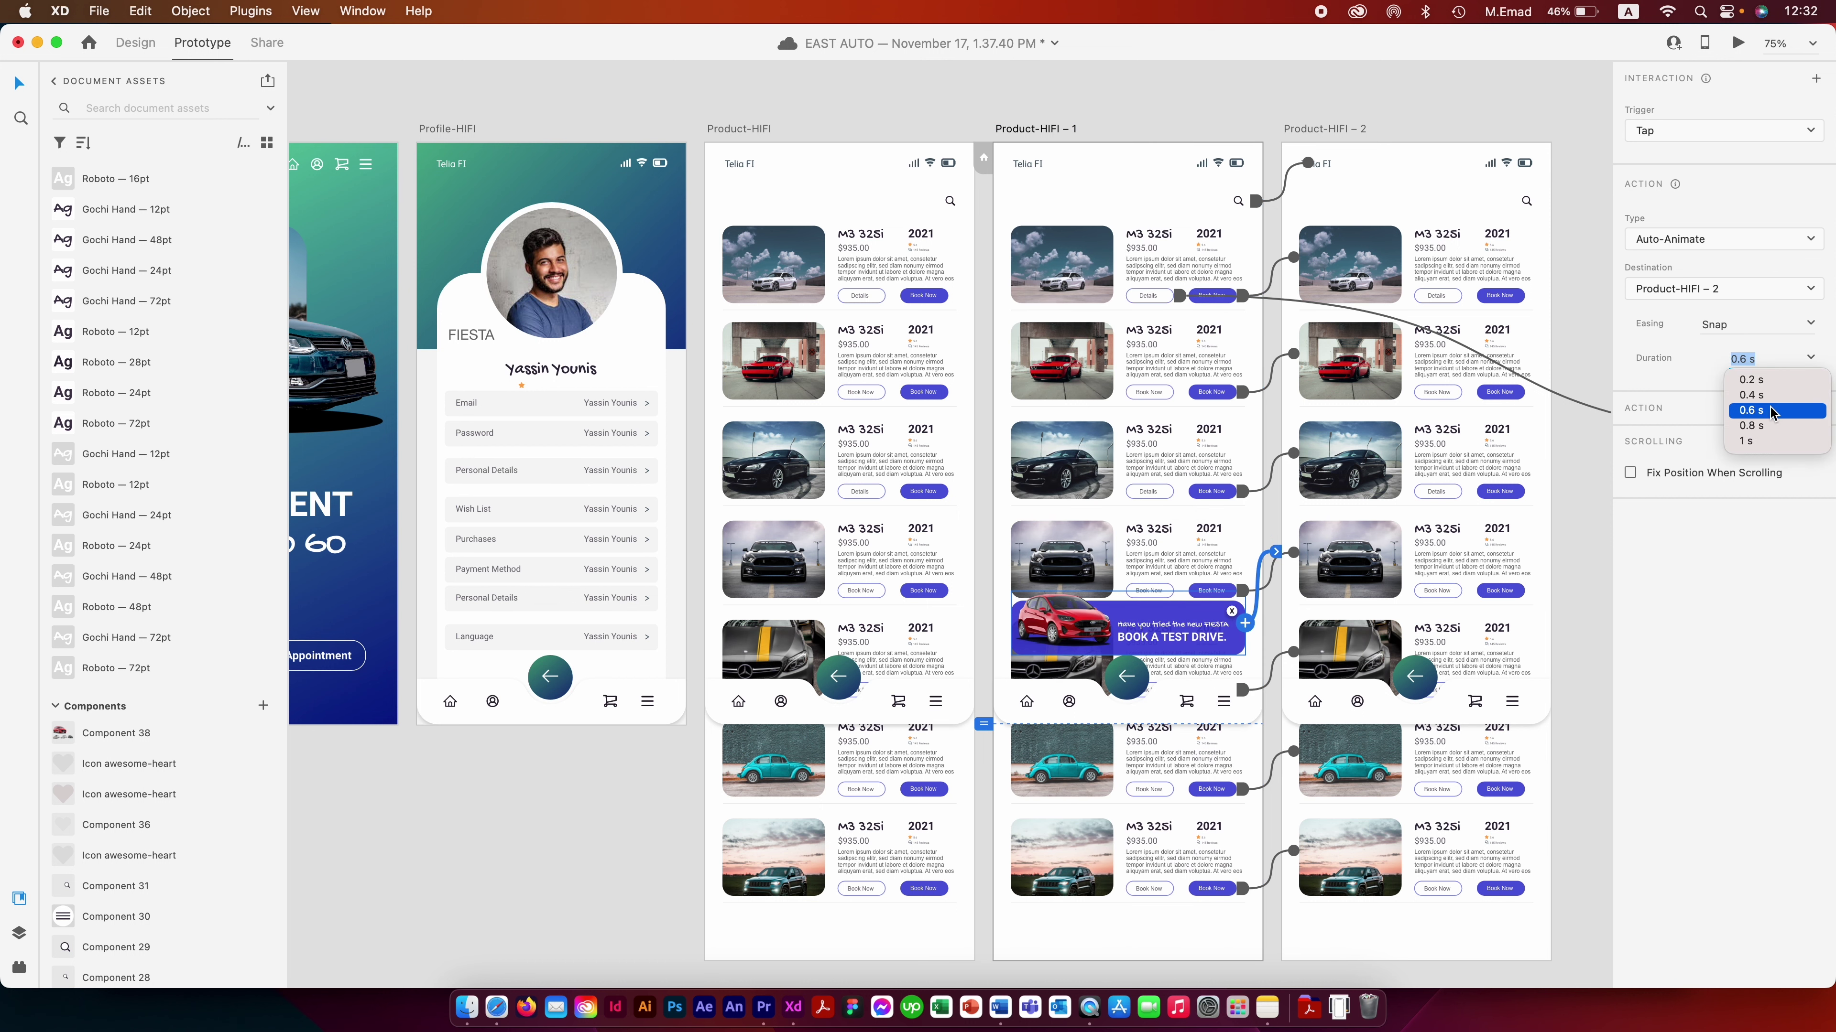
{"action": "left_click", "coordinate": [1755, 443]}
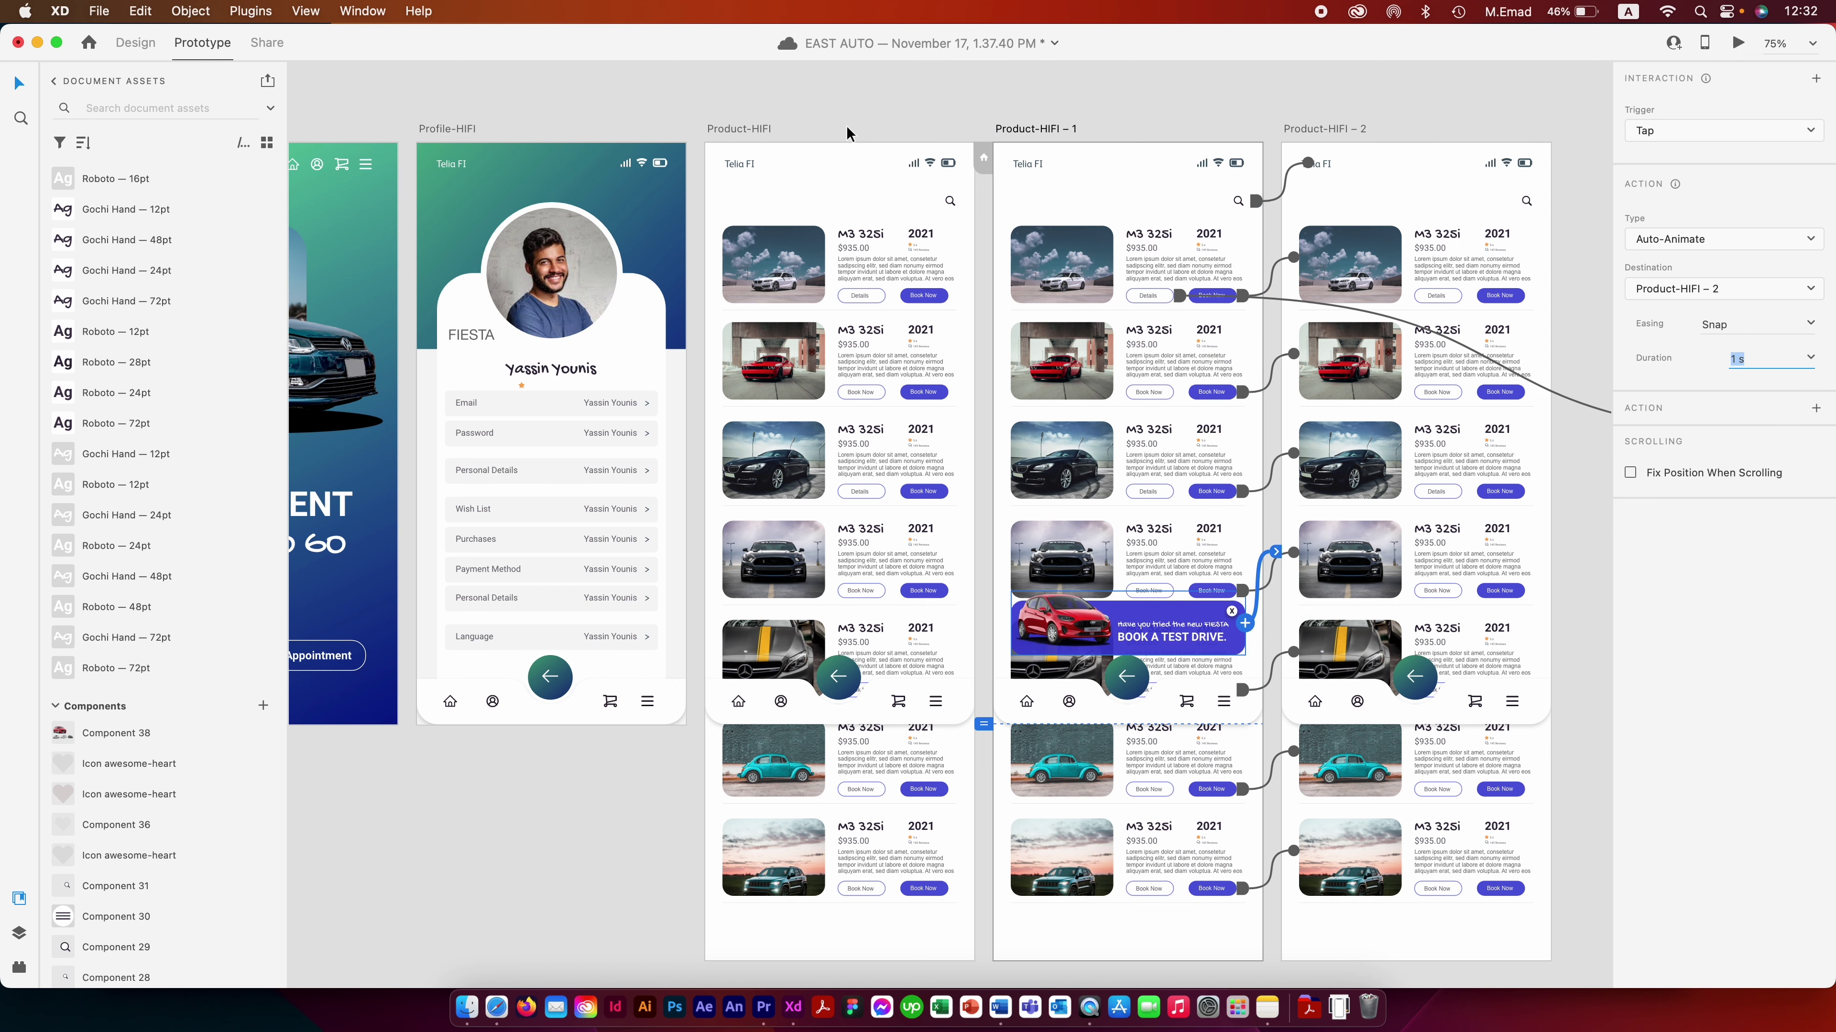
{"action": "left_click", "coordinate": [754, 128]}
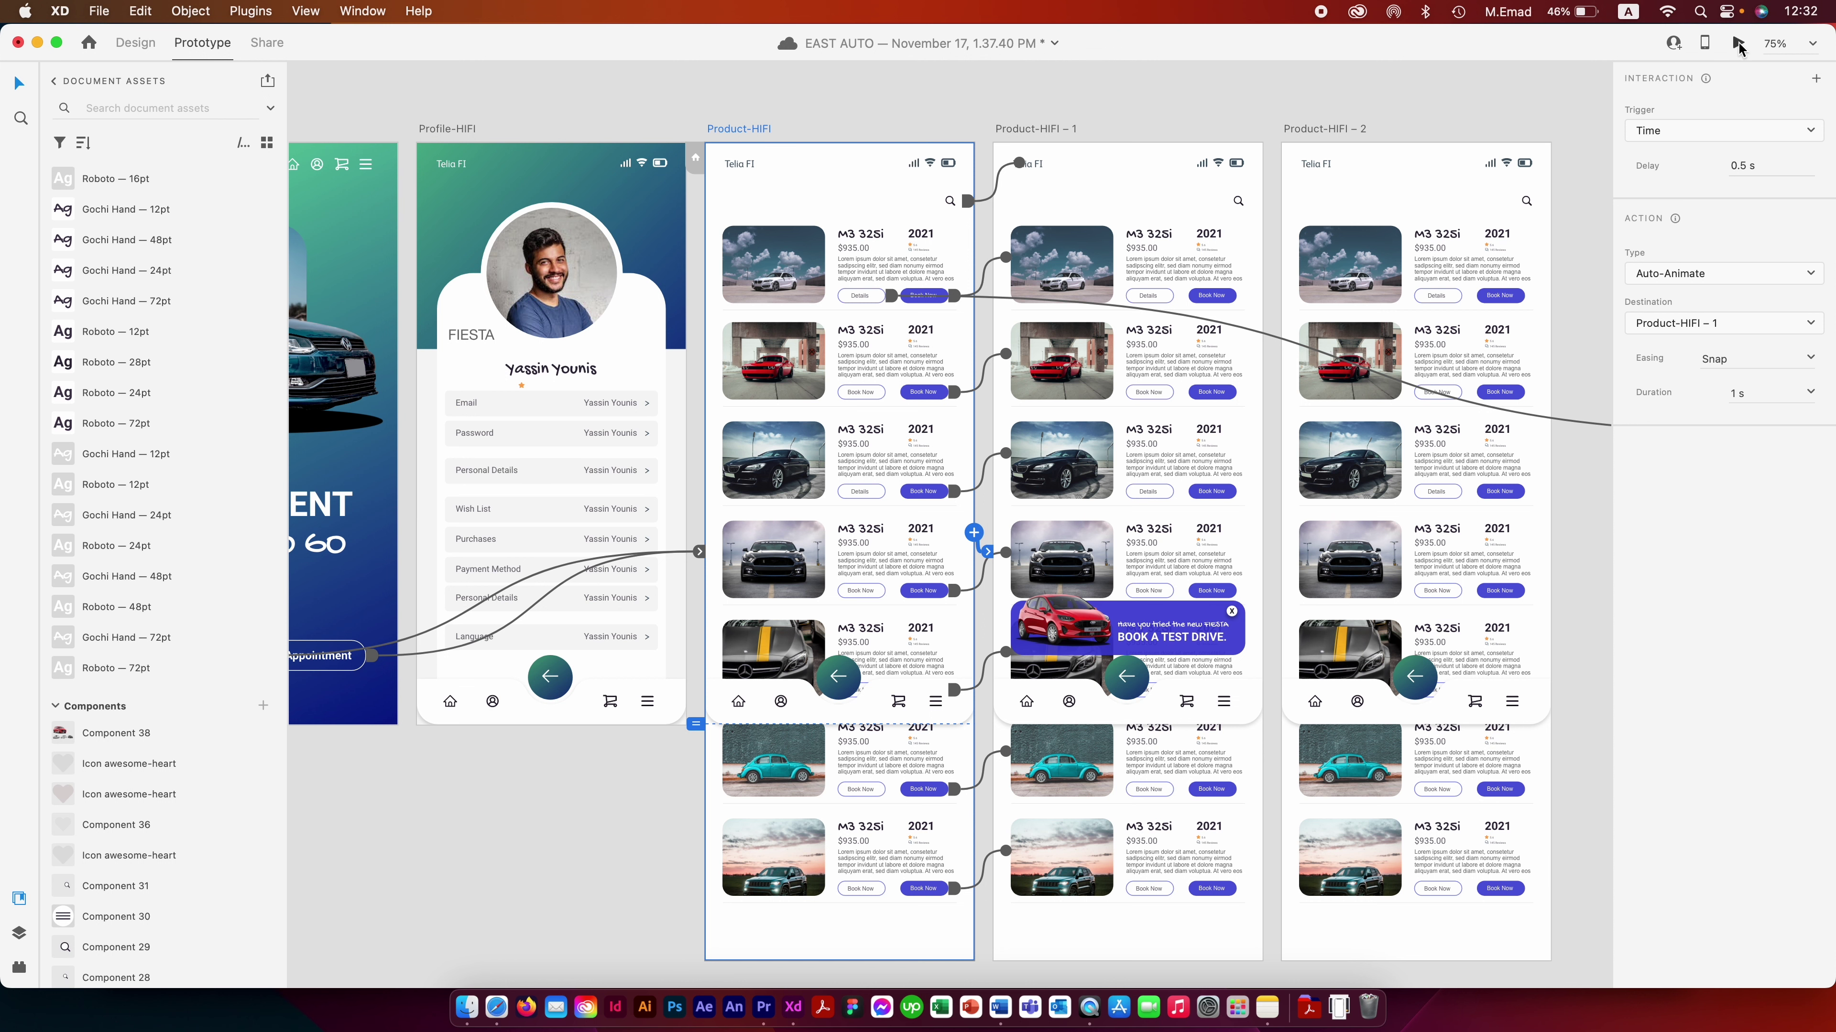
{"action": "left_click", "coordinate": [1738, 45]}
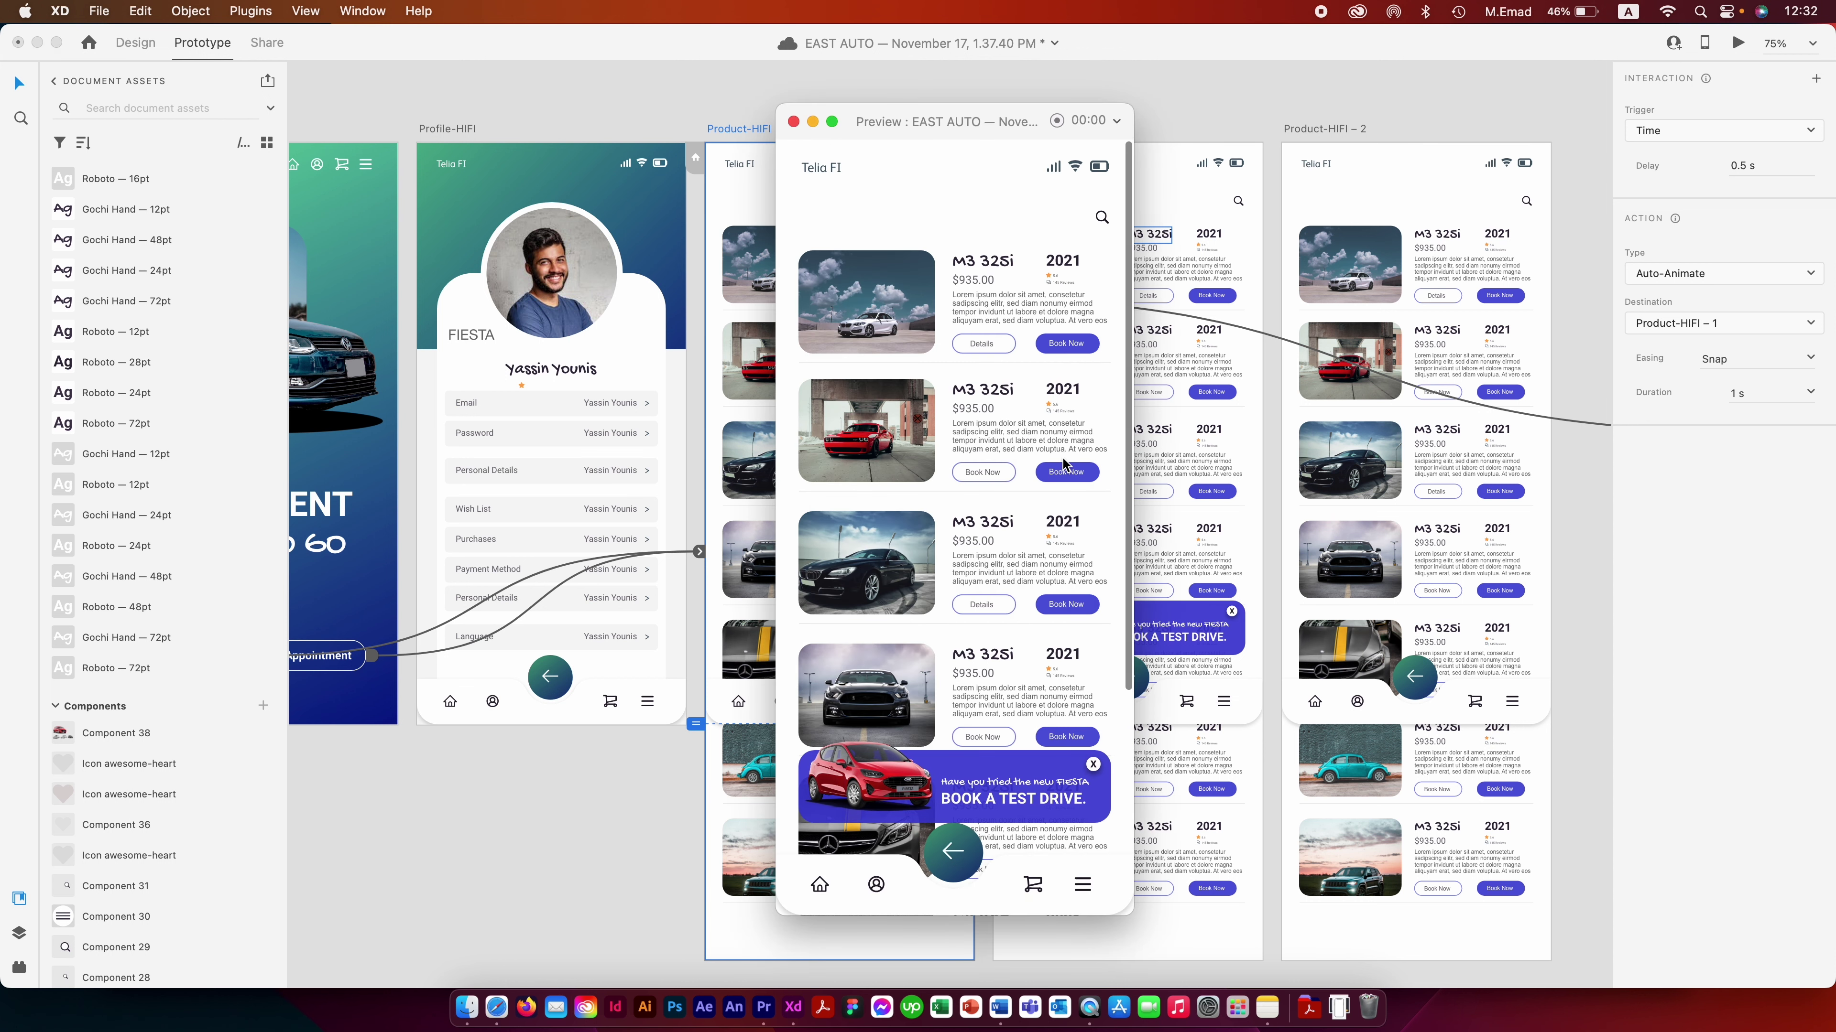
- Preview Product-HIFI – 1 scrolling, then select its banner to fix its position when scrolling
{"action": "left_click", "coordinate": [1095, 767]}
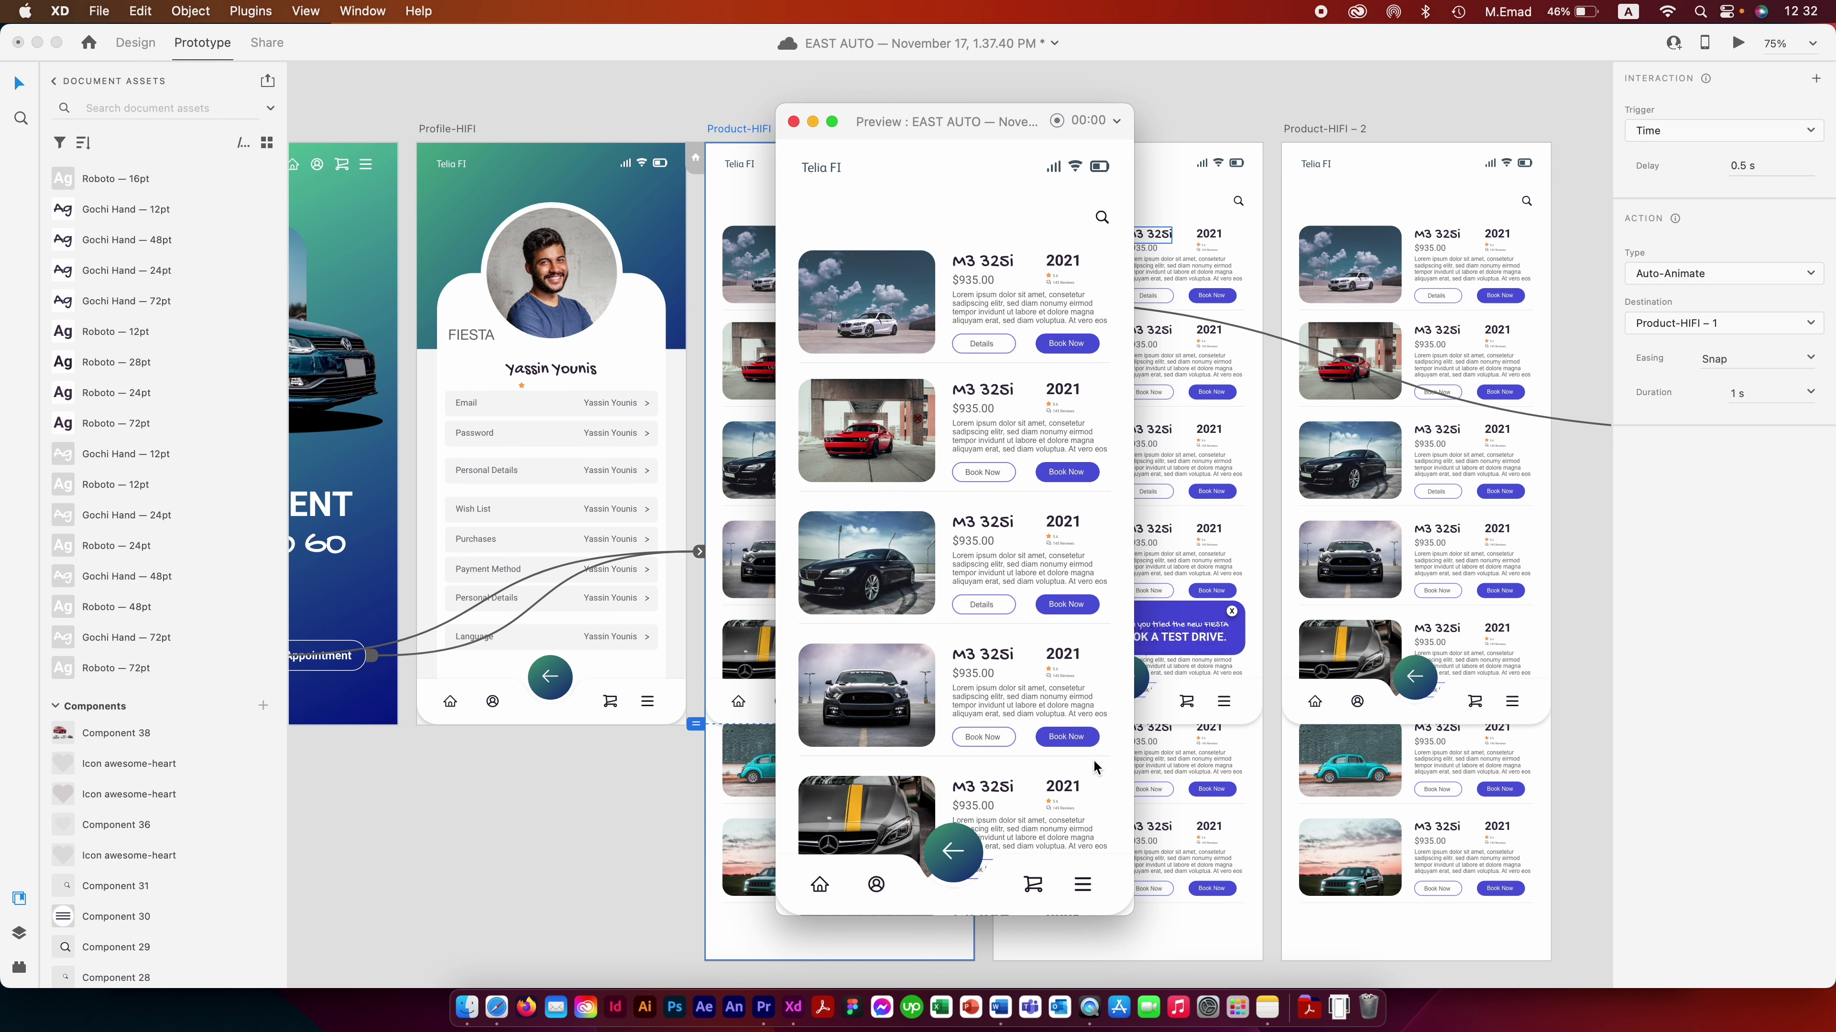
{"action": "left_click", "coordinate": [793, 124]}
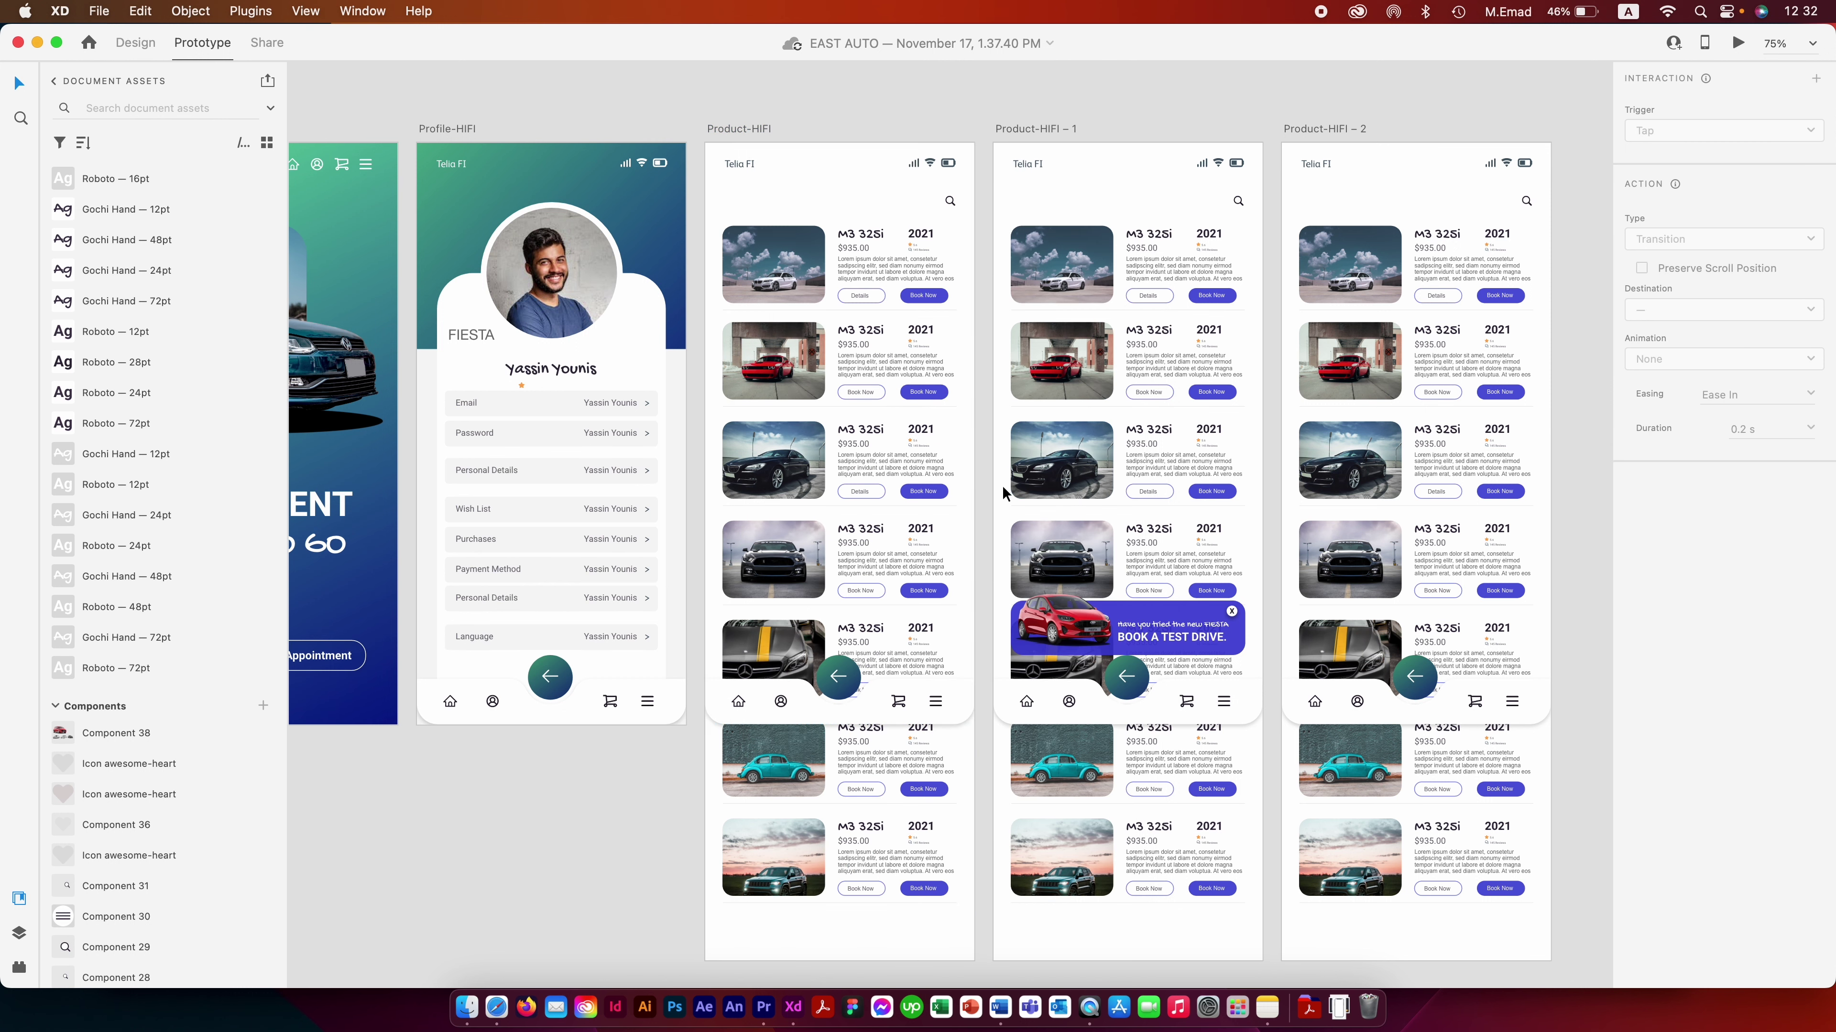
{"action": "left_click", "coordinate": [1035, 131]}
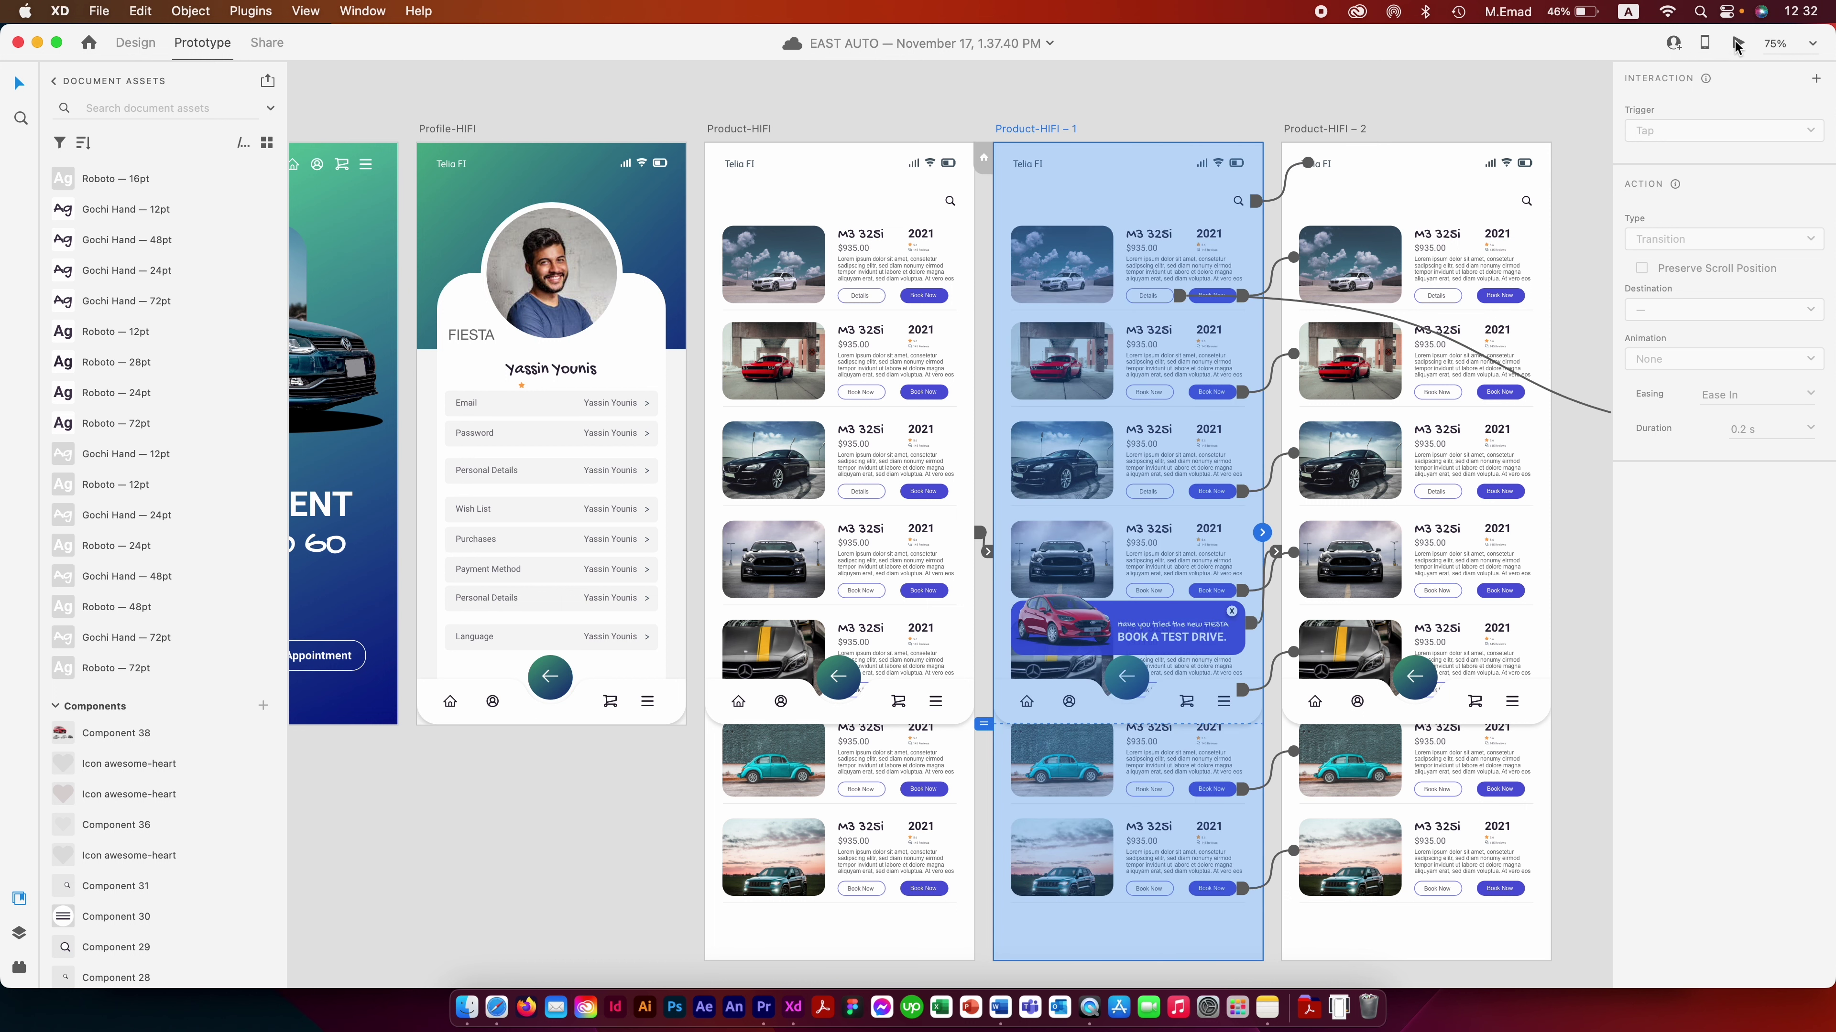
{"action": "left_click", "coordinate": [1738, 43]}
{"action": "scroll", "coordinate": [1054, 360], "scroll_direction": "down", "scroll_amount": 5}
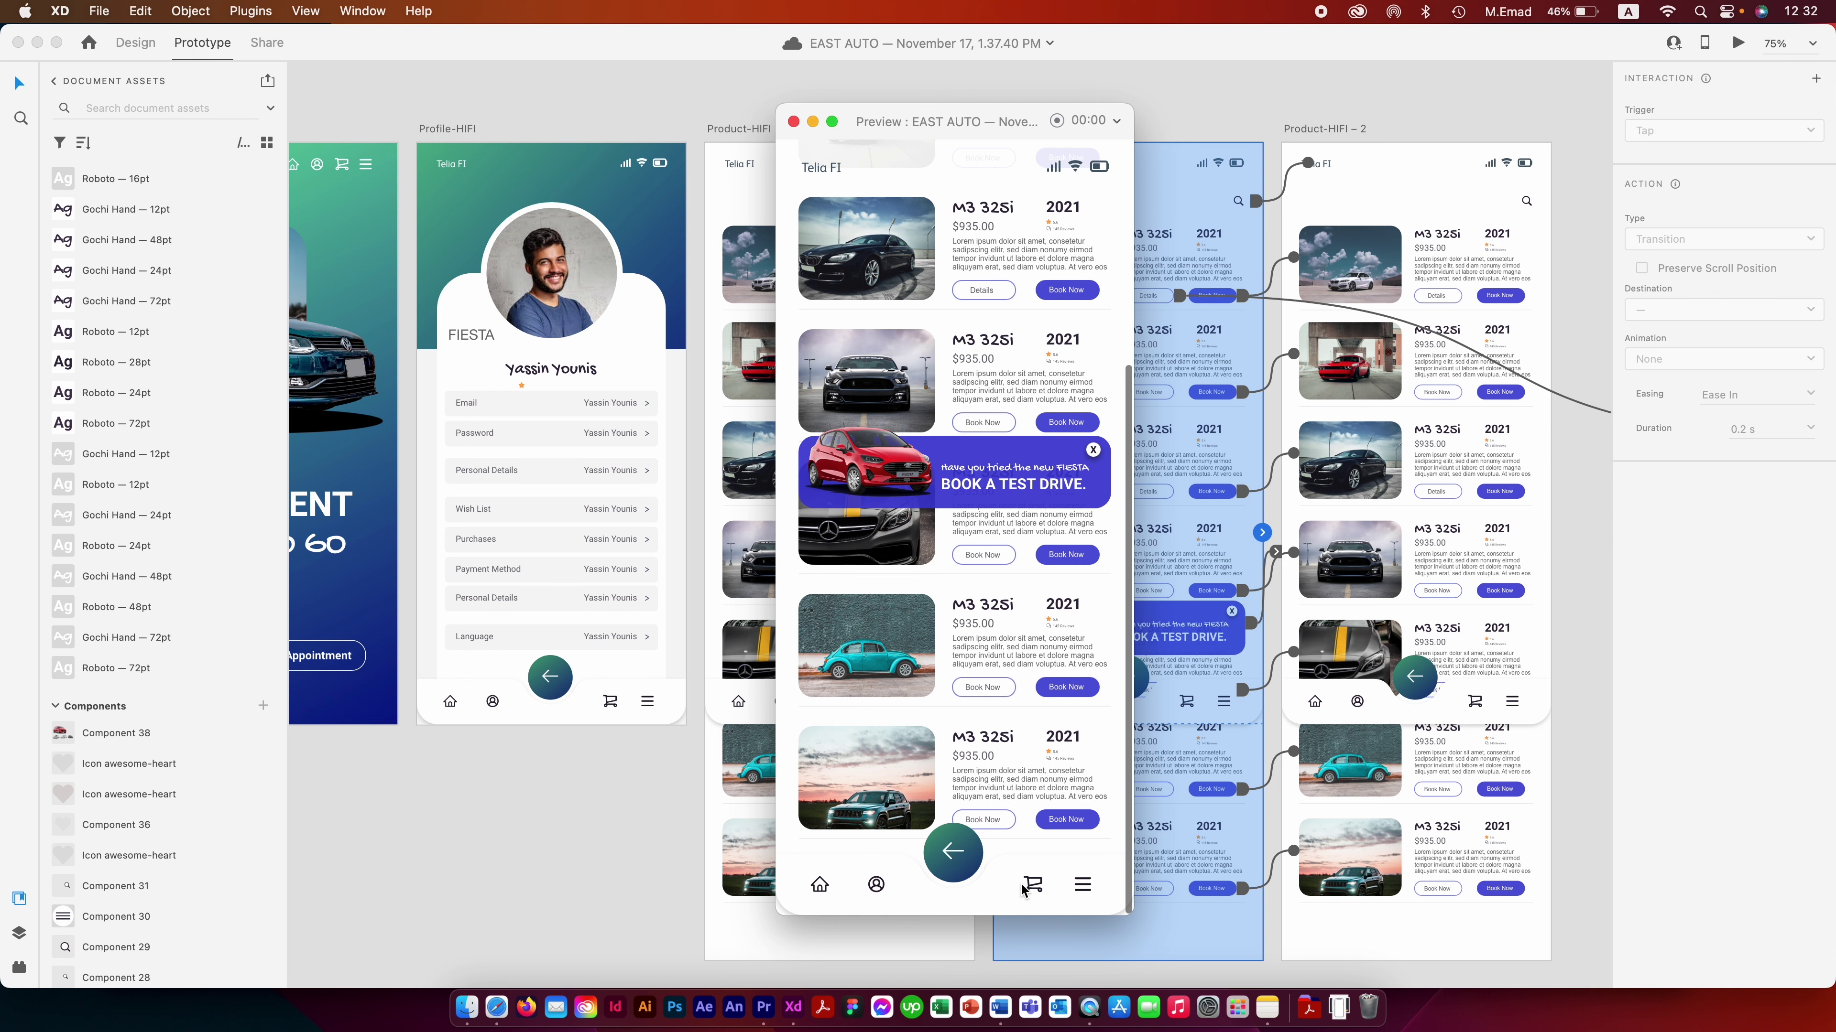
{"action": "left_click", "coordinate": [792, 122]}
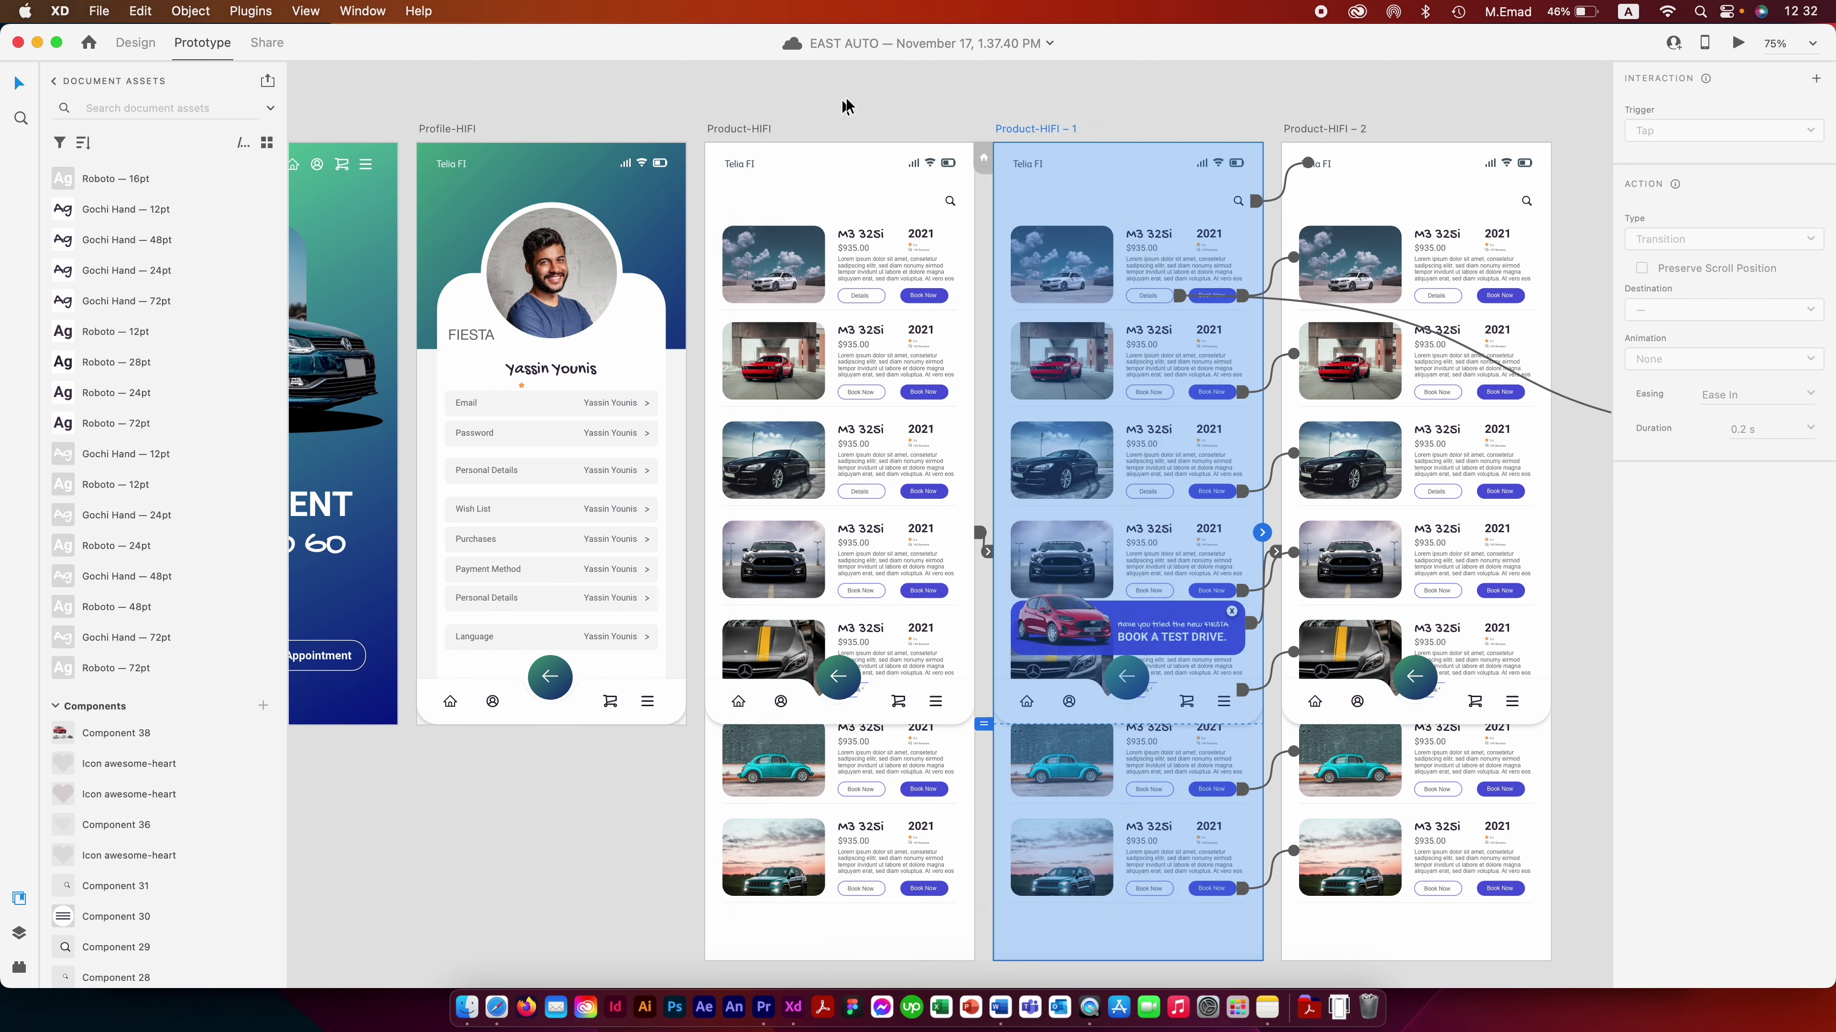
{"action": "left_click", "coordinate": [860, 91]}
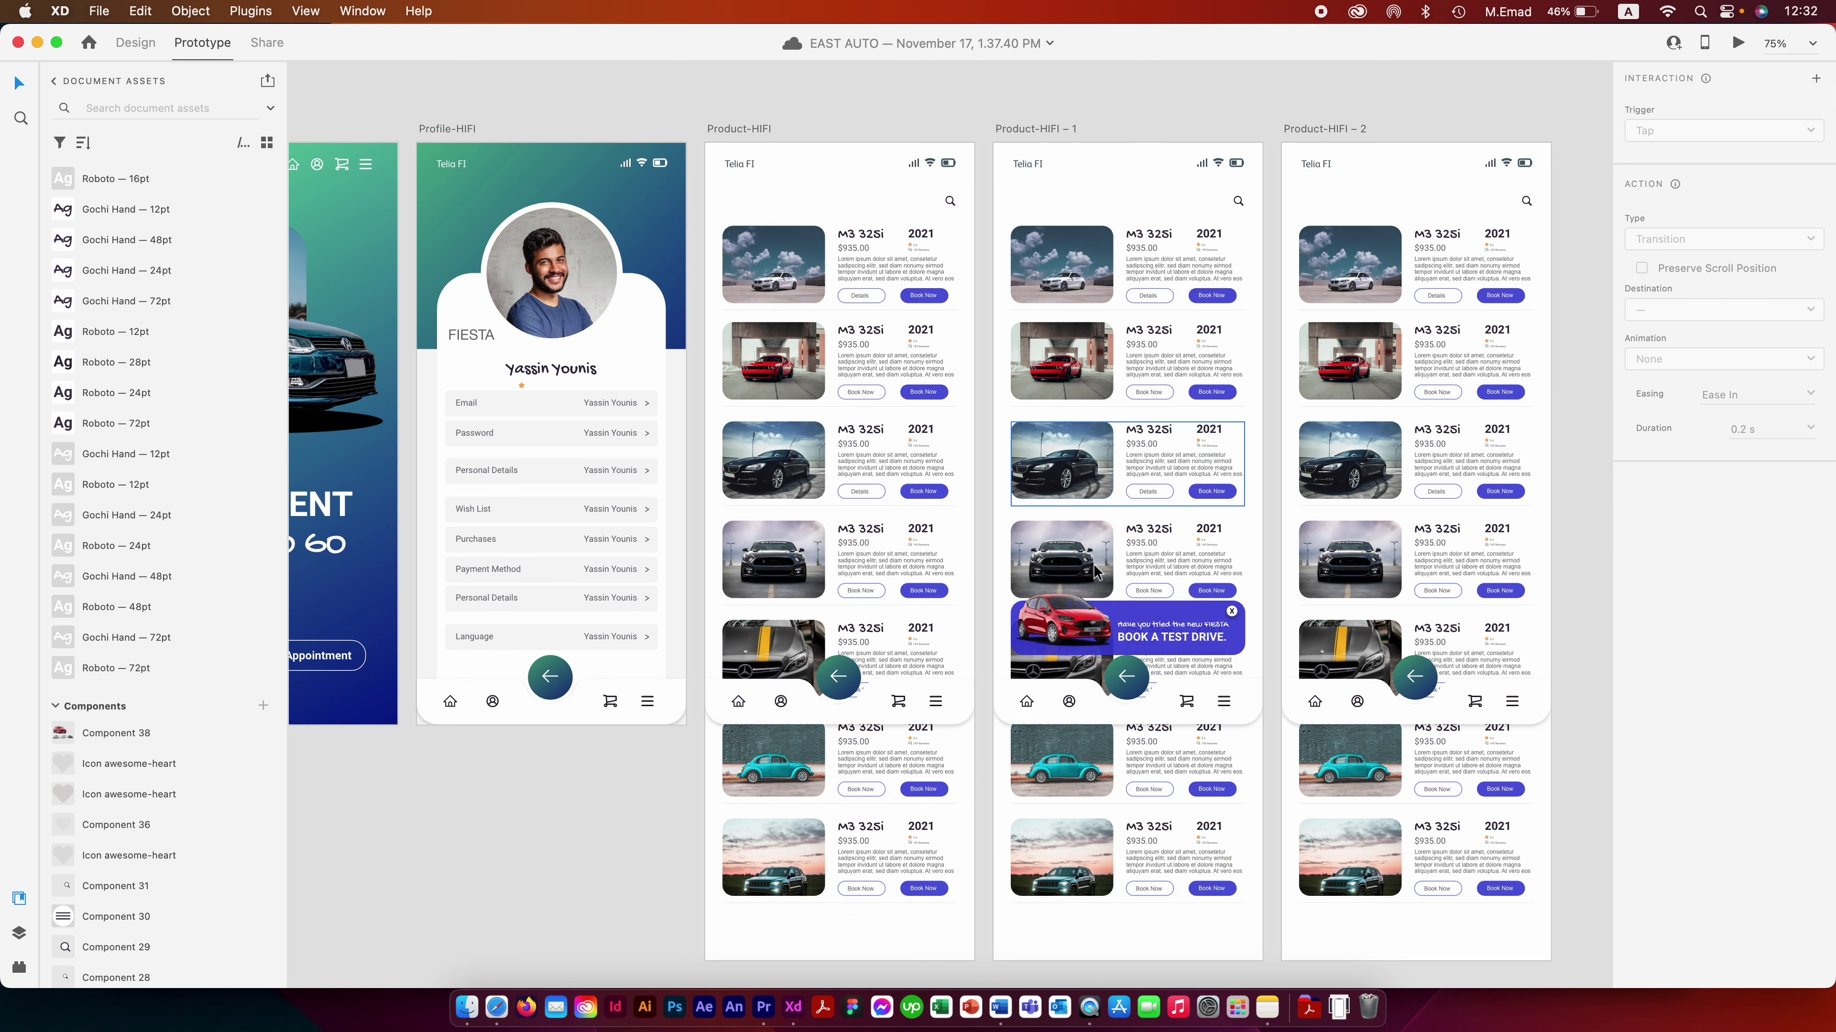
{"action": "left_click", "coordinate": [1151, 610]}
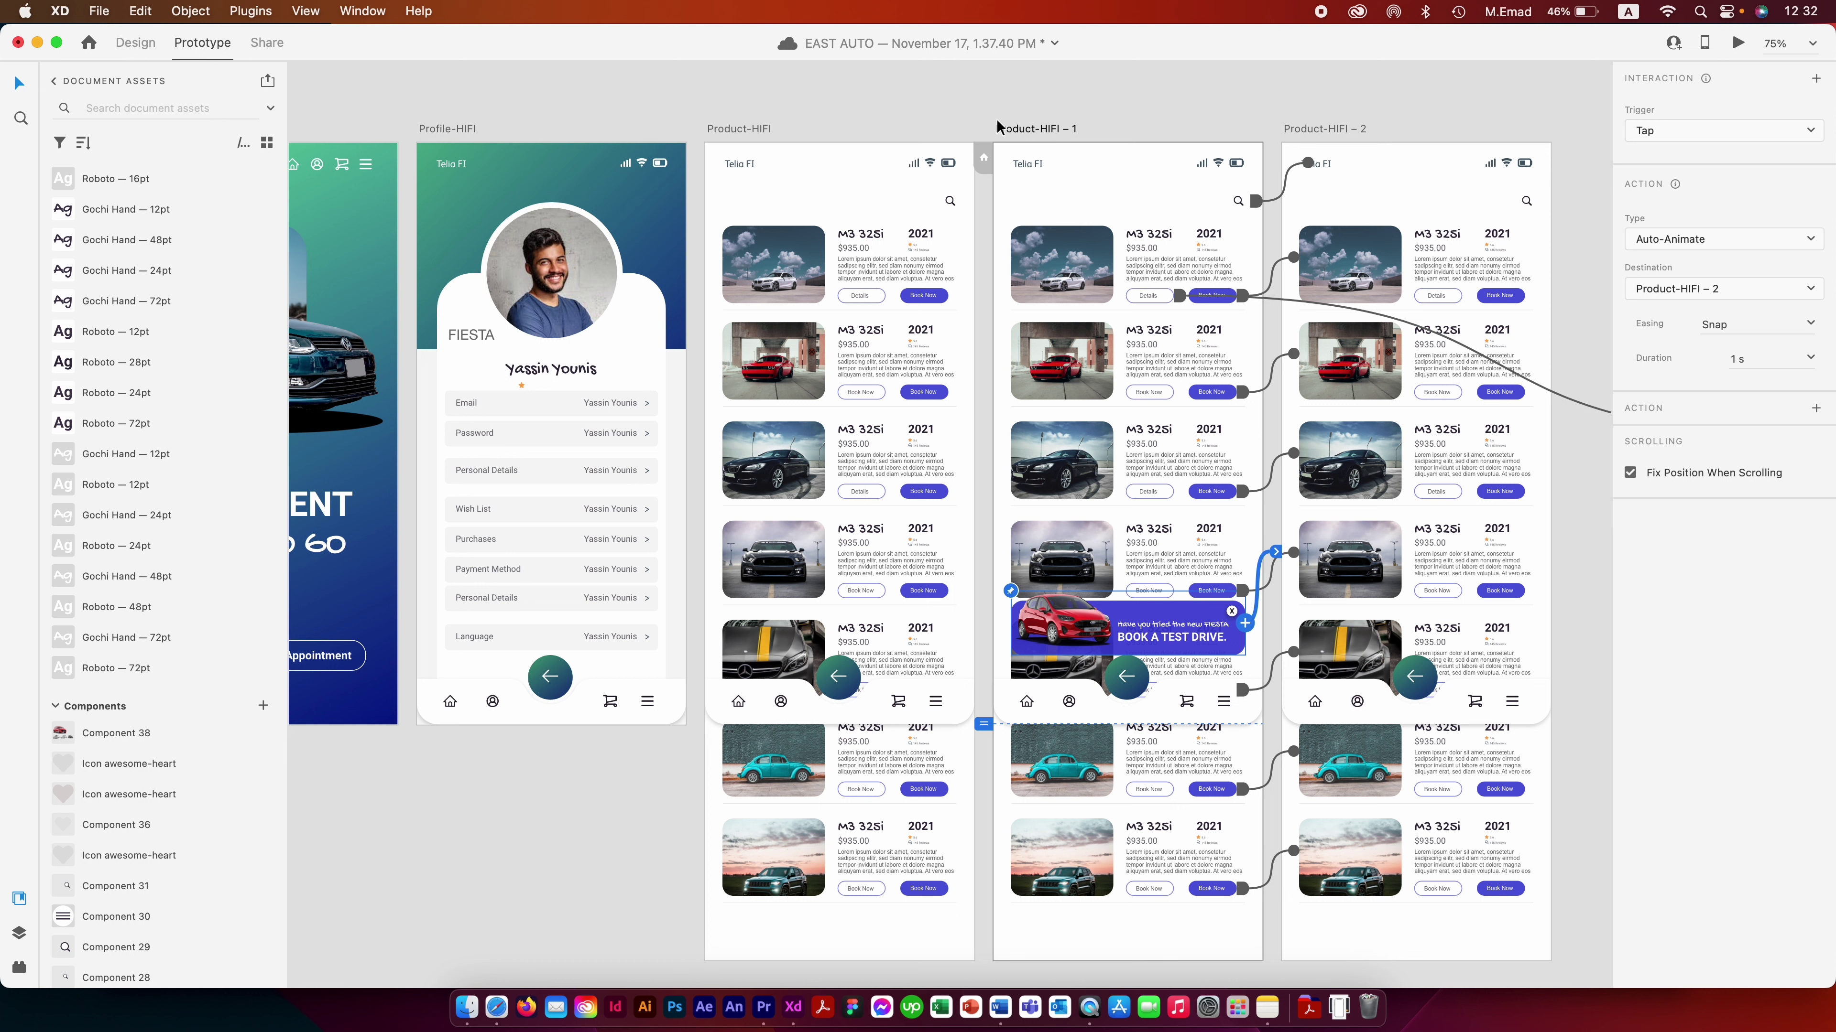
{"action": "left_click", "coordinate": [1029, 130]}
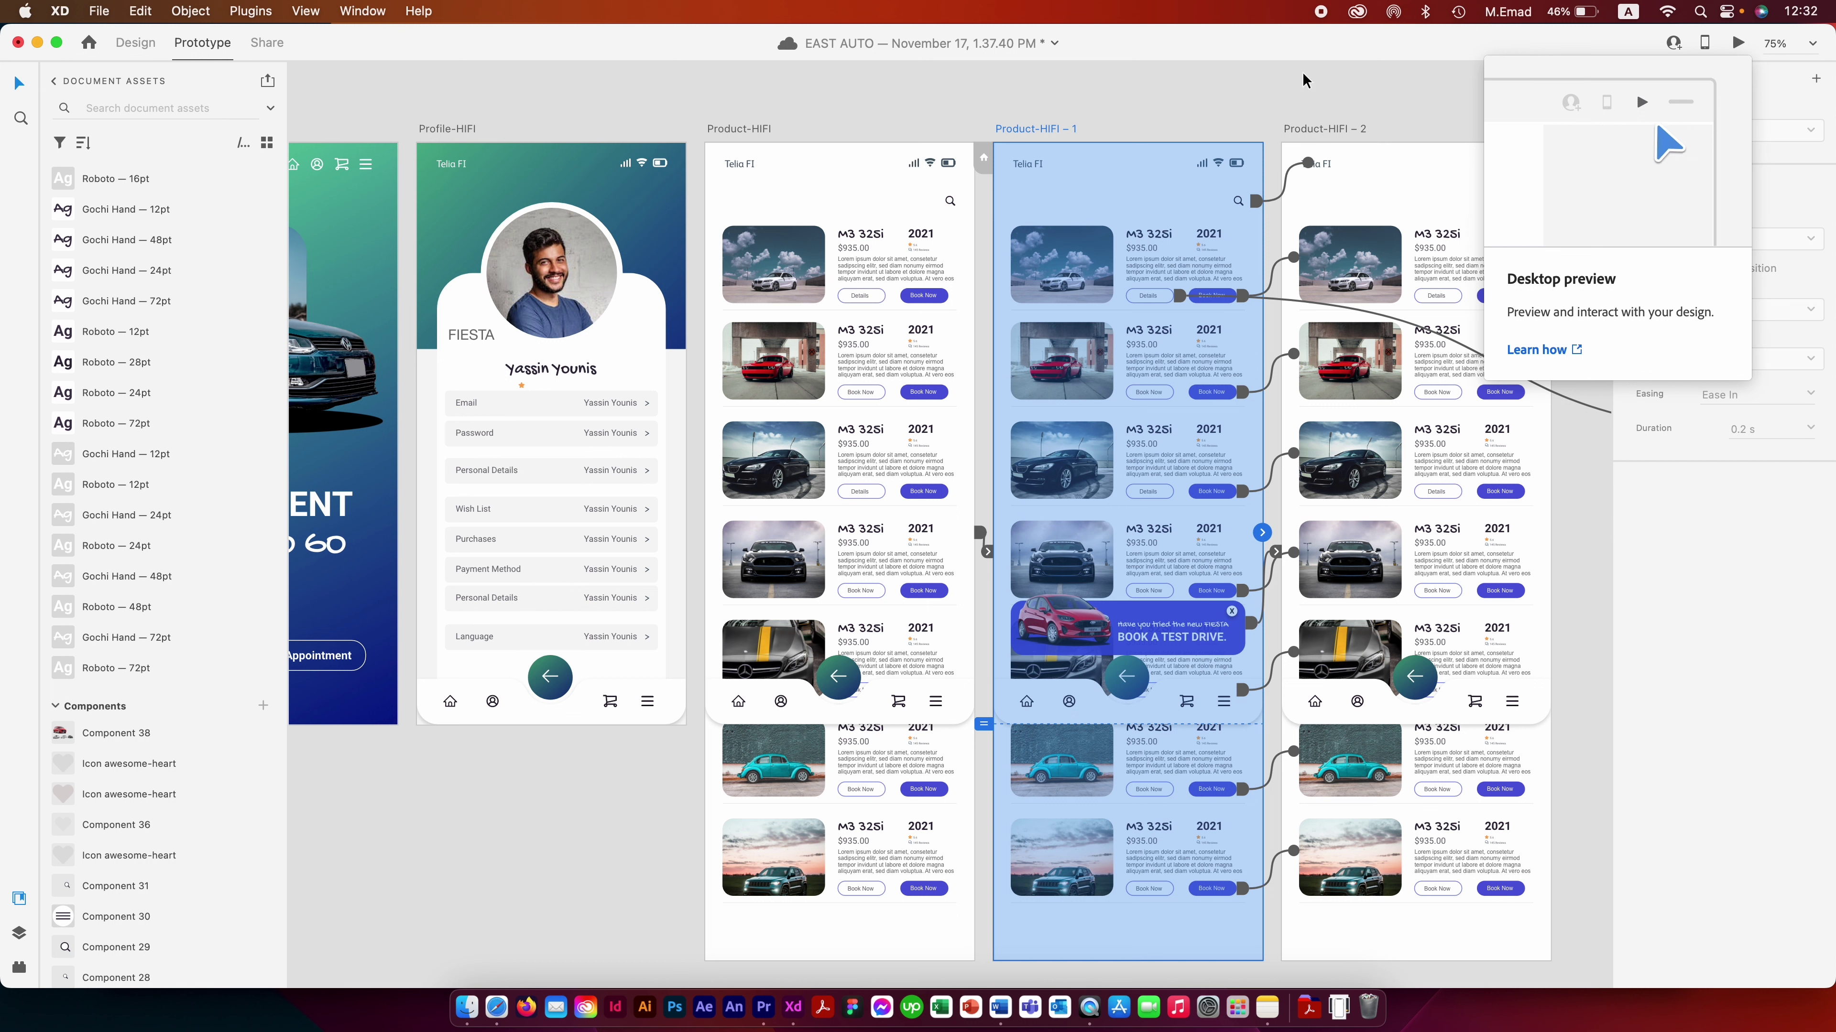
{"action": "left_click", "coordinate": [749, 128]}
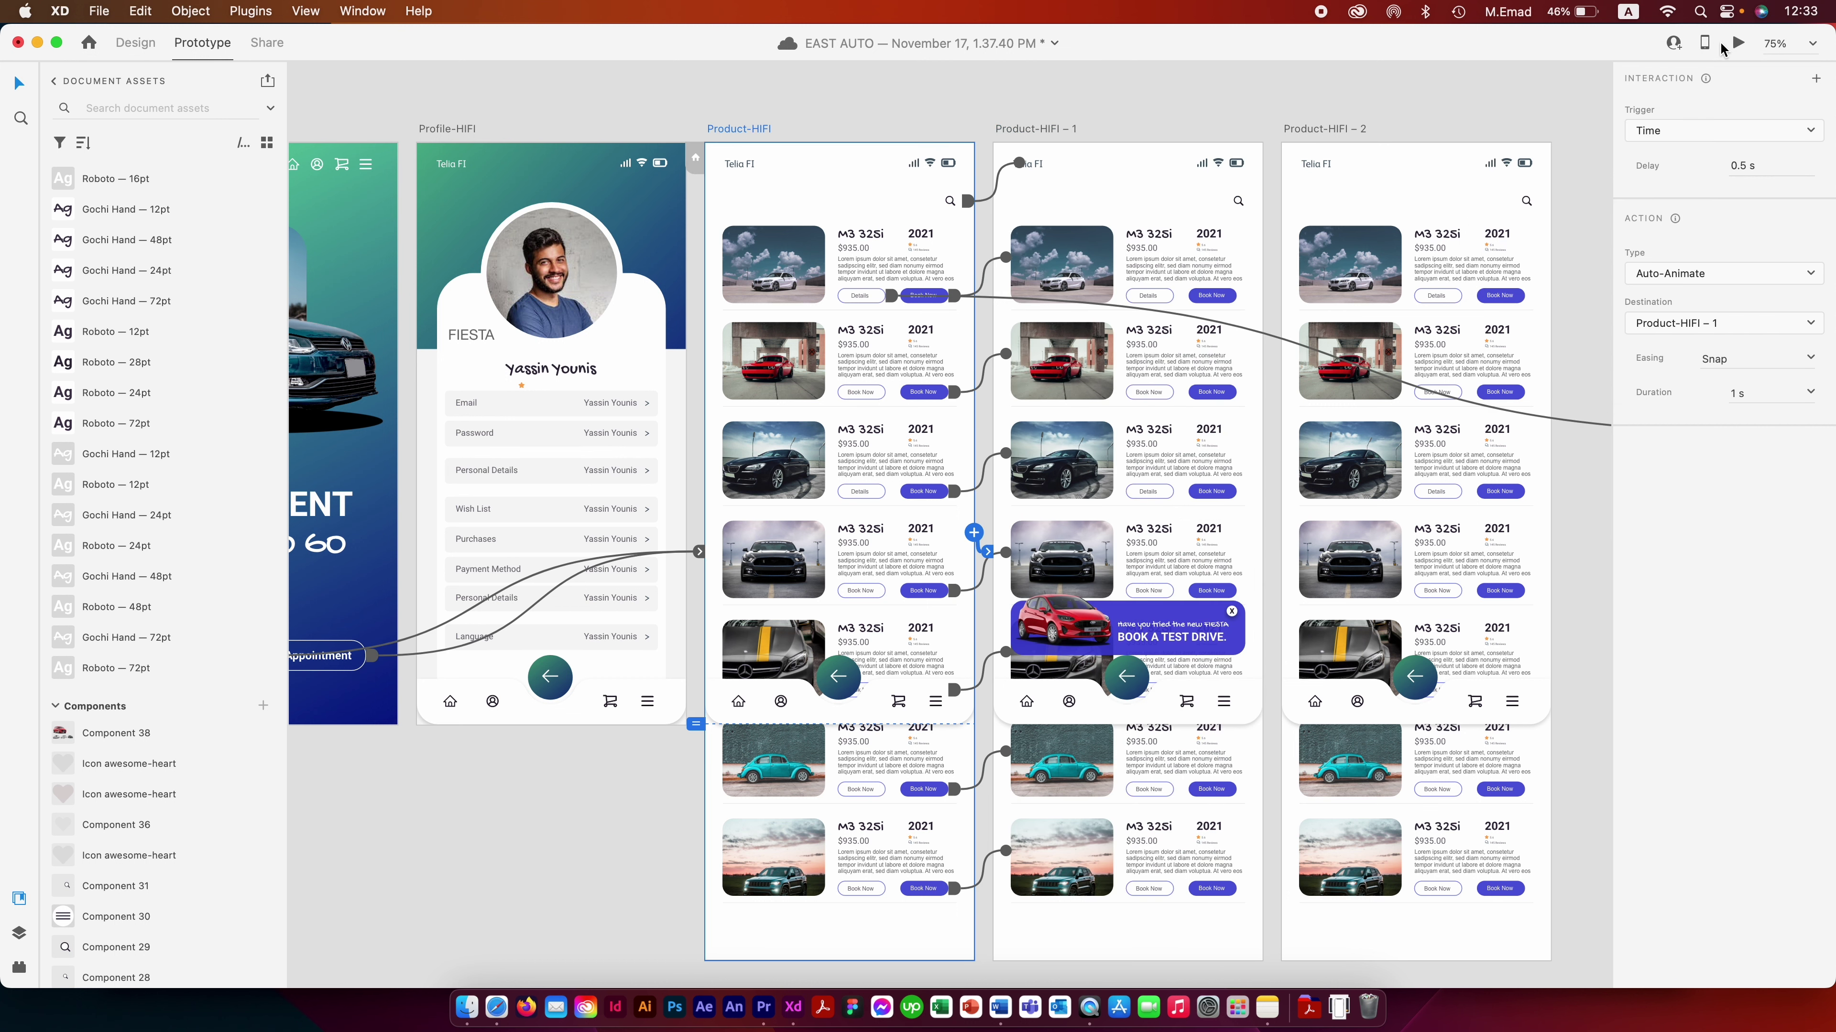
{"action": "left_click", "coordinate": [1737, 42]}
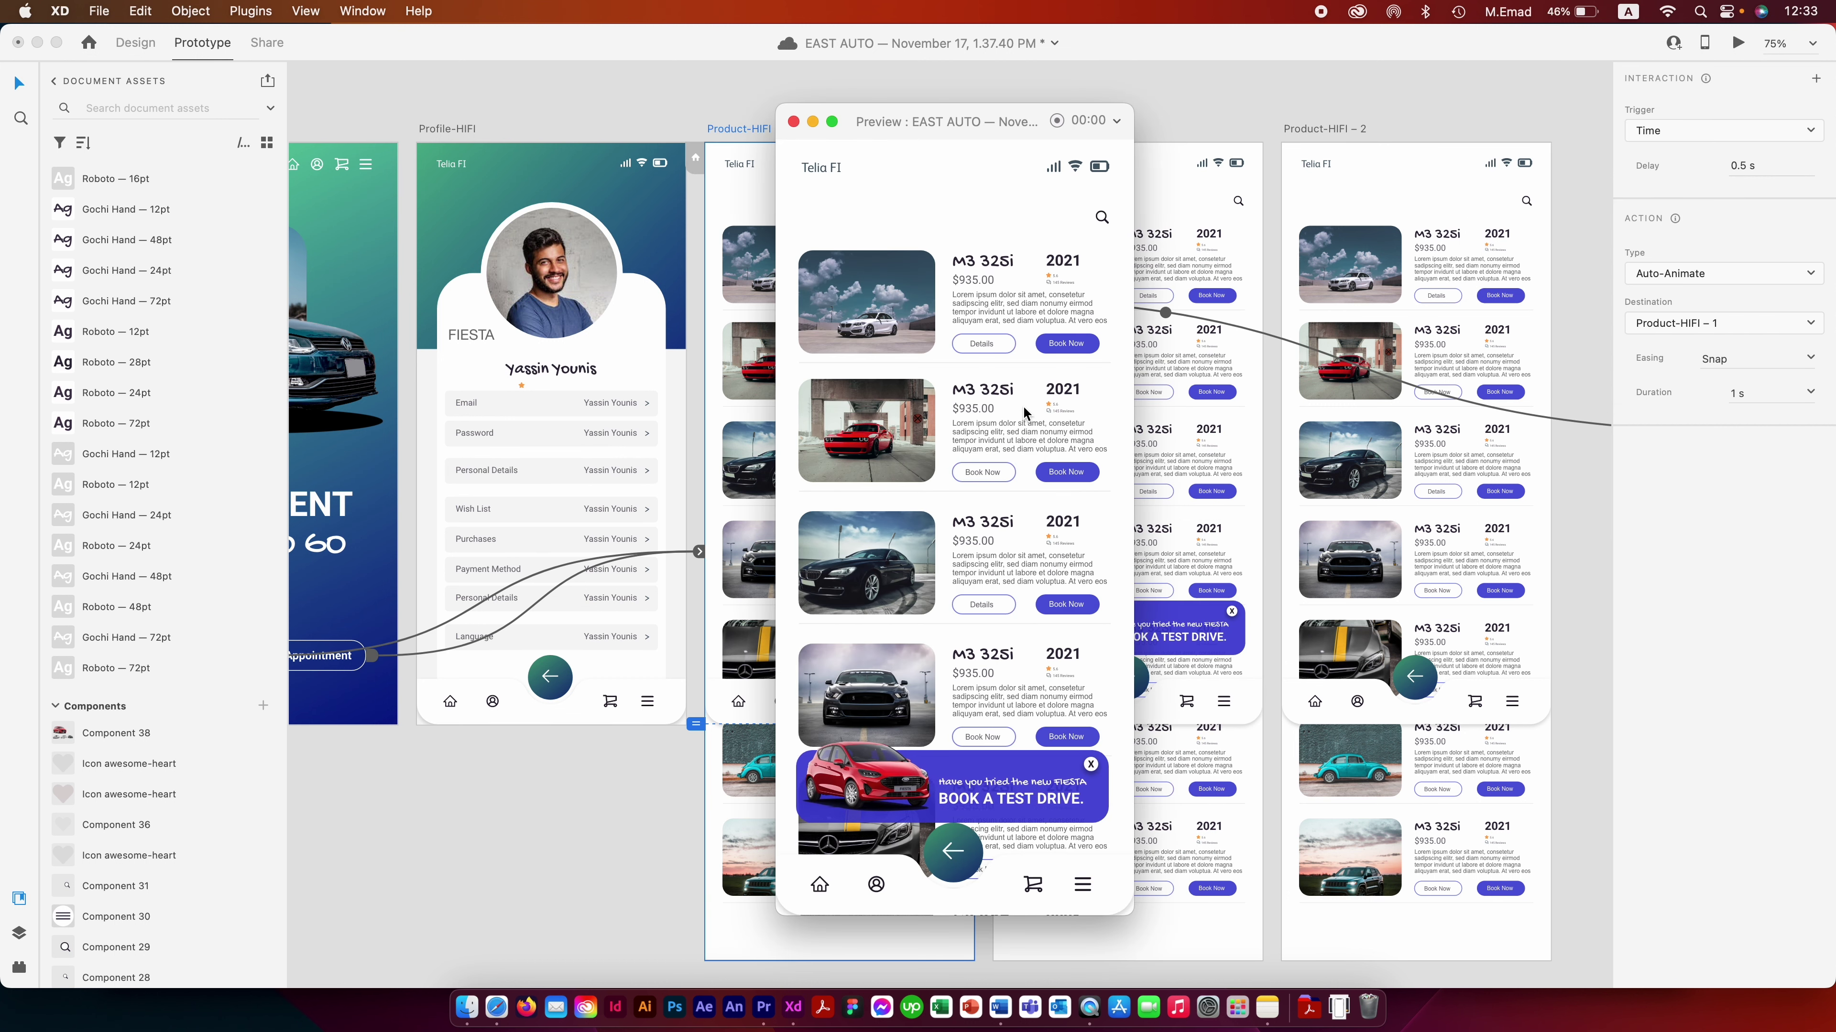
{"action": "scroll", "coordinate": [1021, 406], "scroll_direction": "down", "scroll_amount": 5}
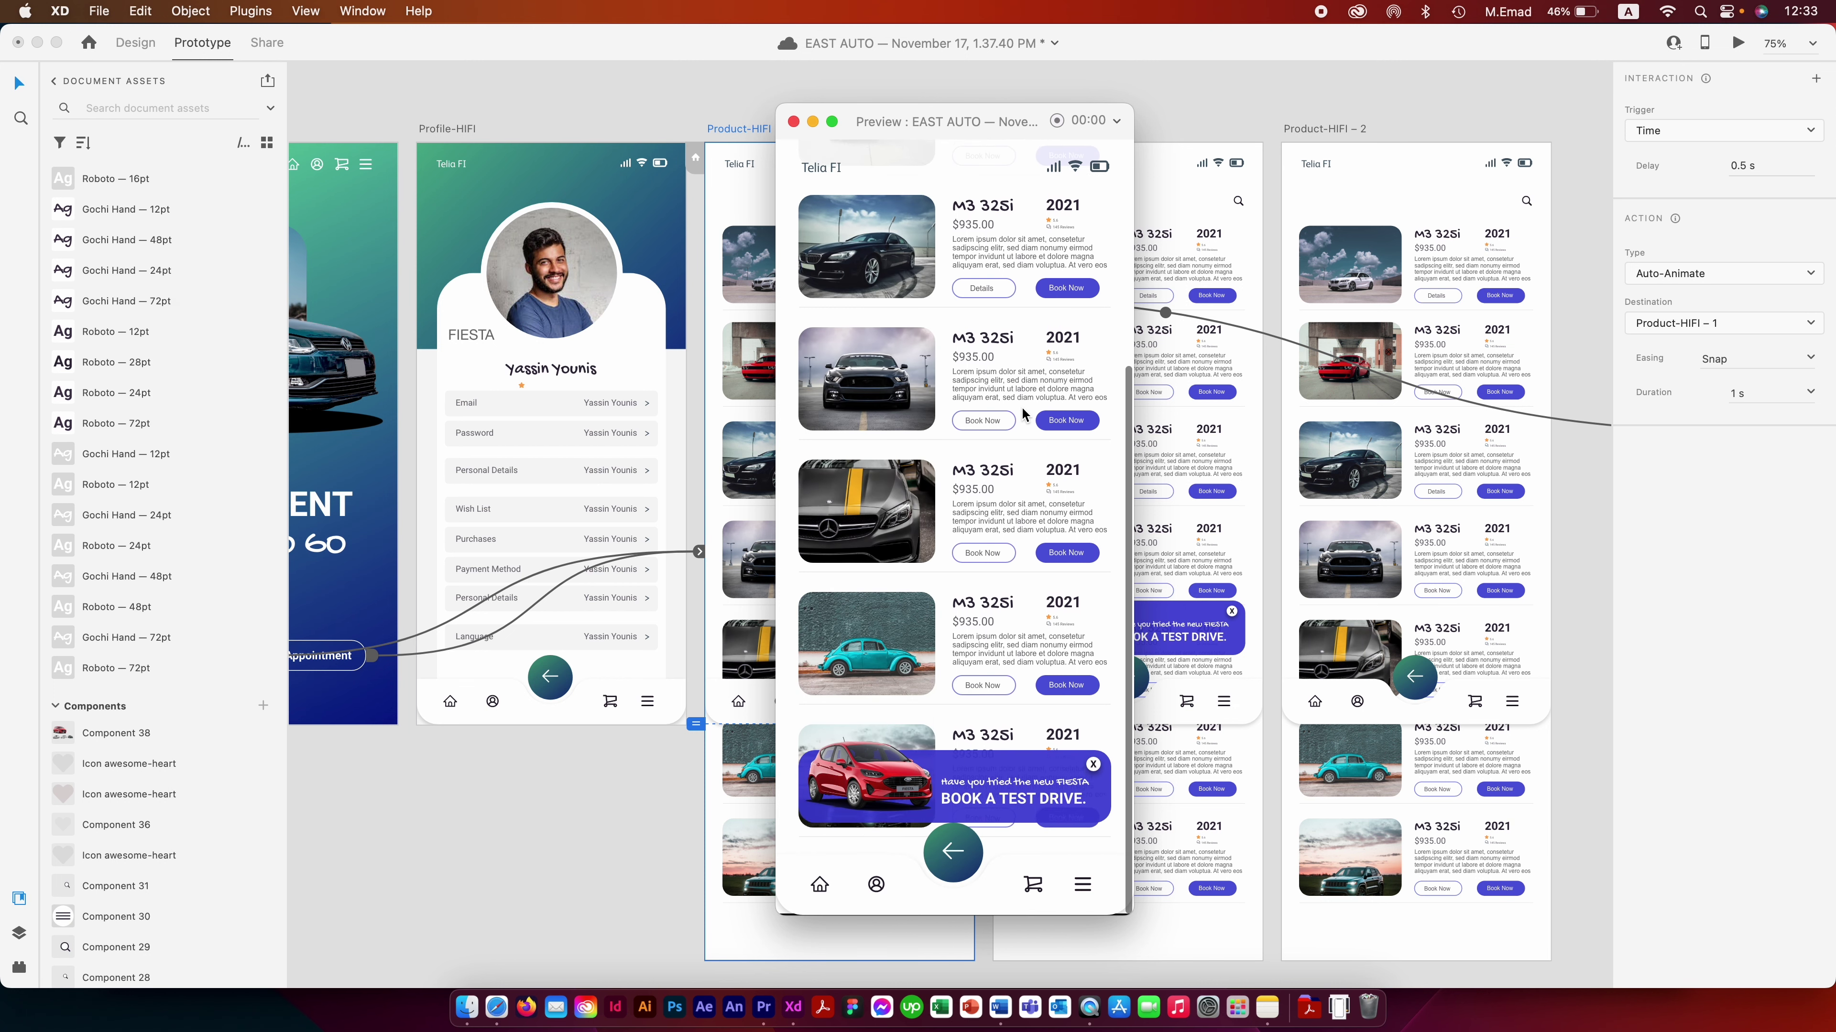
{"action": "left_click", "coordinate": [1093, 765]}
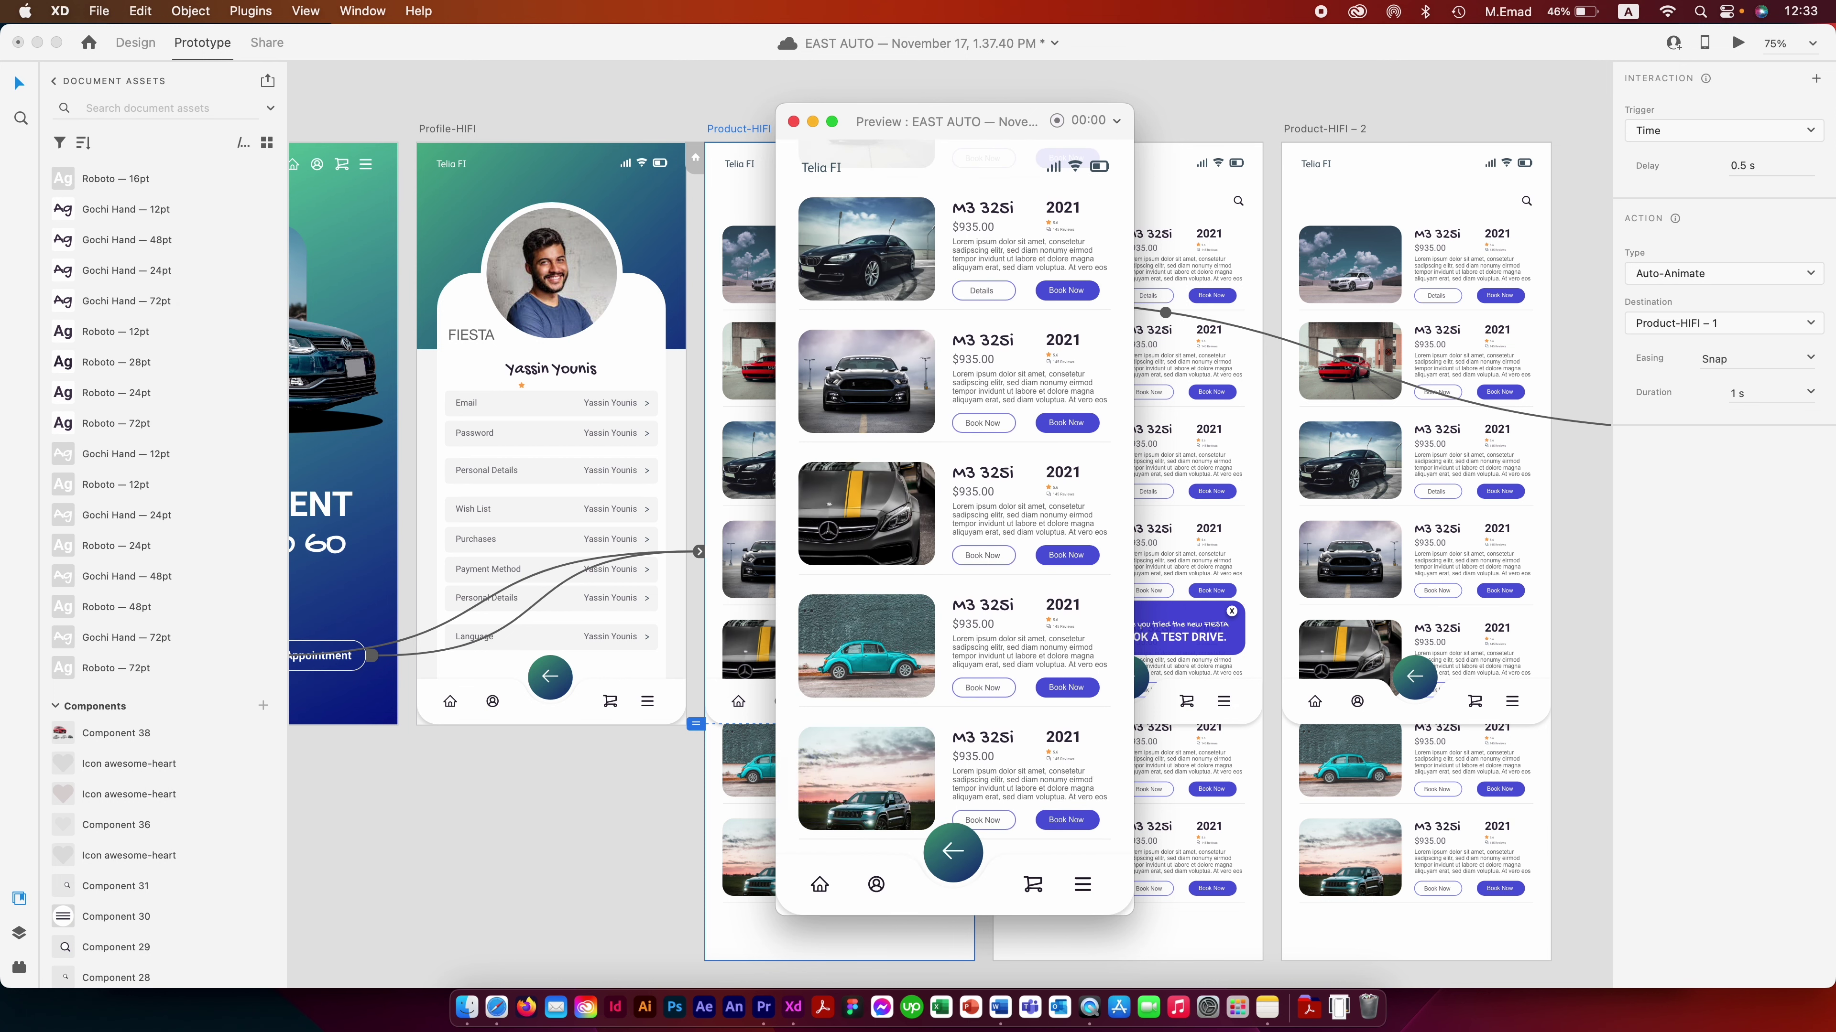
{"action": "left_click", "coordinate": [862, 117]}
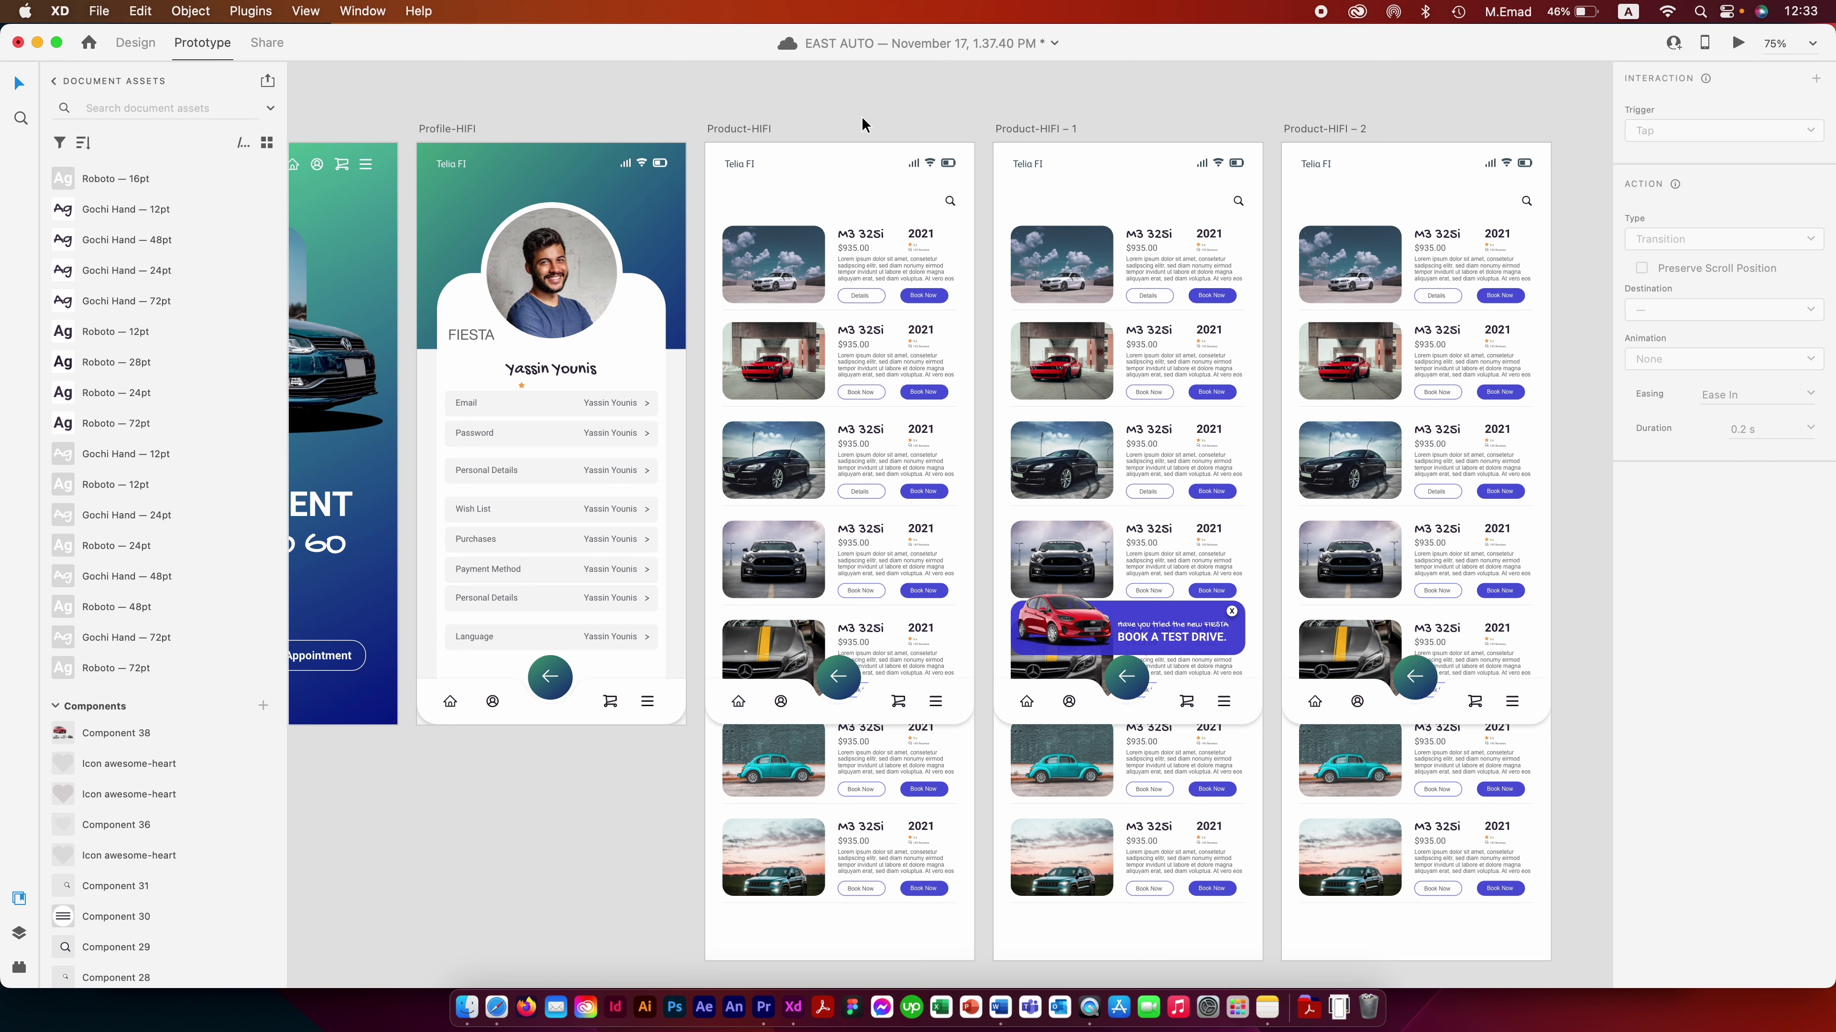
- Save the EAST AUTO document with the finished pinned test-drive banner prototype
{"action": "key", "text": "super+s"}
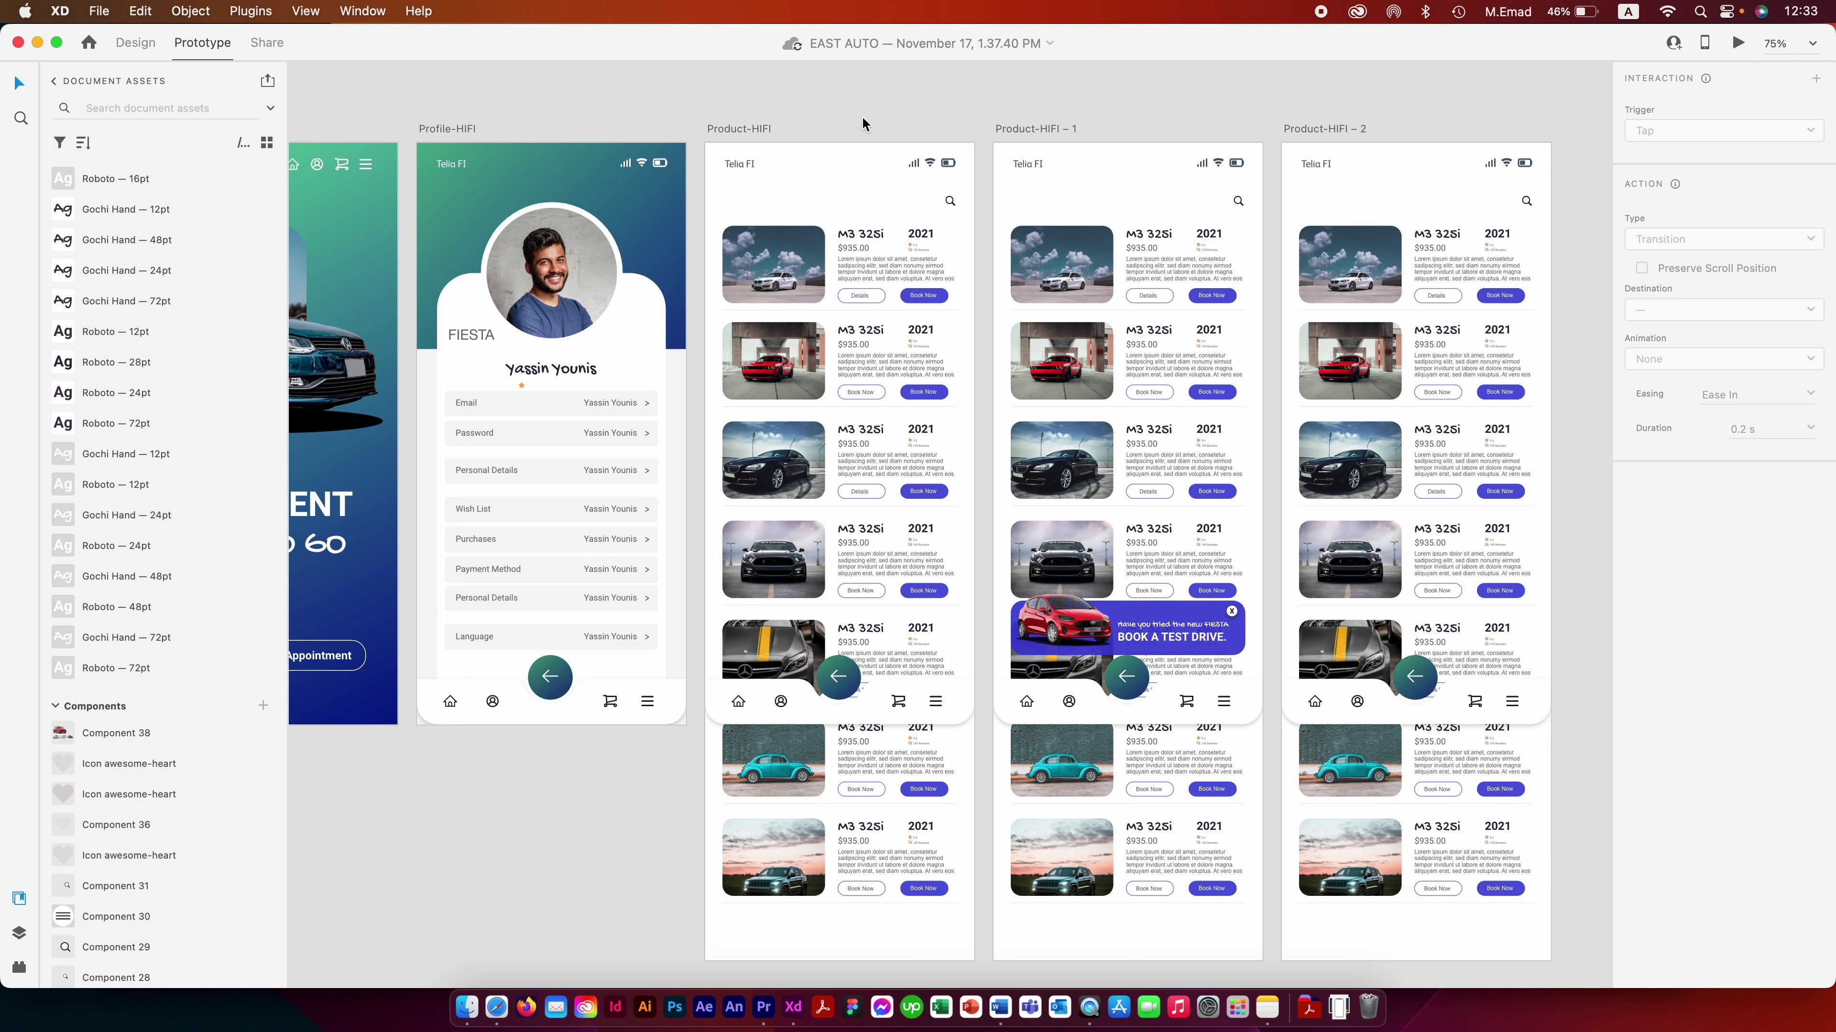